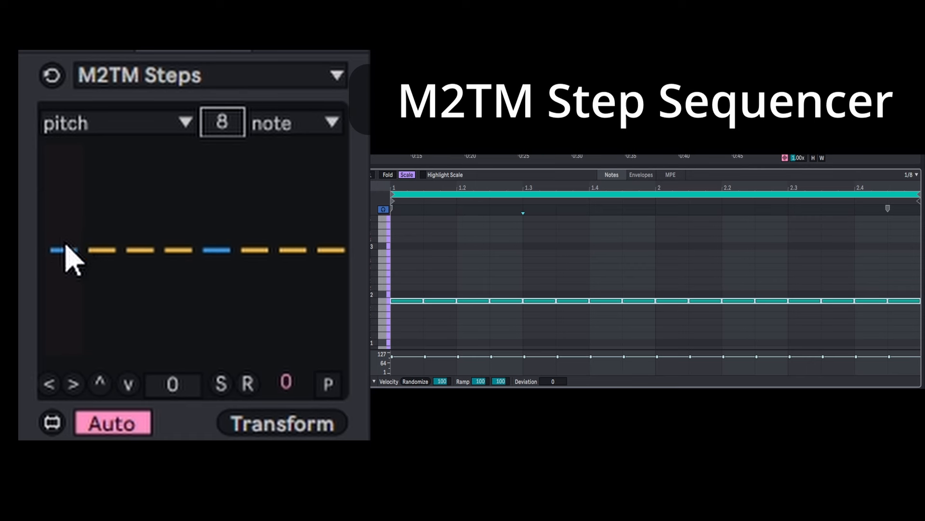
Step: Raise pitch step 1 to G#2, step 3 to F#2 and step 8 to G2, and reset all steps to 0
{"action": "left_click", "coordinate": [65, 250]}
{"action": "left_click_drag", "start_coordinate": [65, 251], "coordinate": [67, 216]}
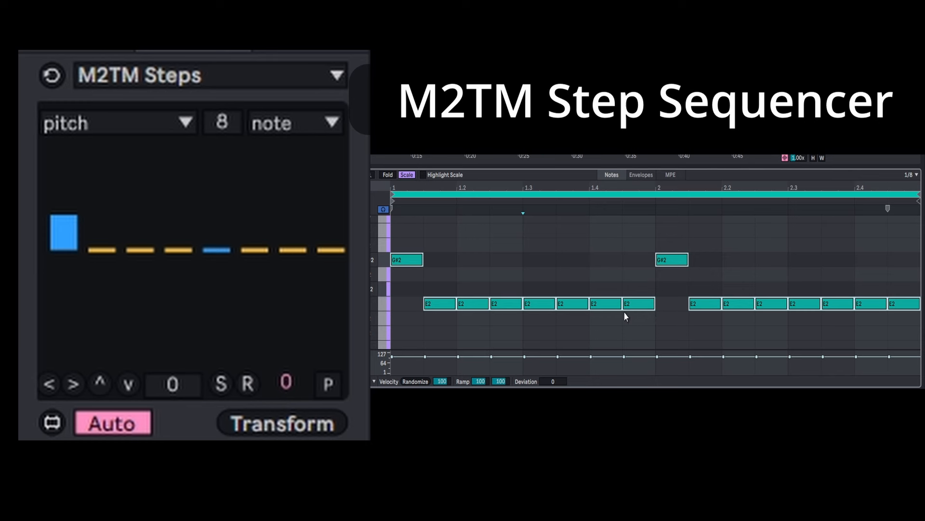
{"action": "left_click_drag", "start_coordinate": [141, 250], "coordinate": [144, 246]}
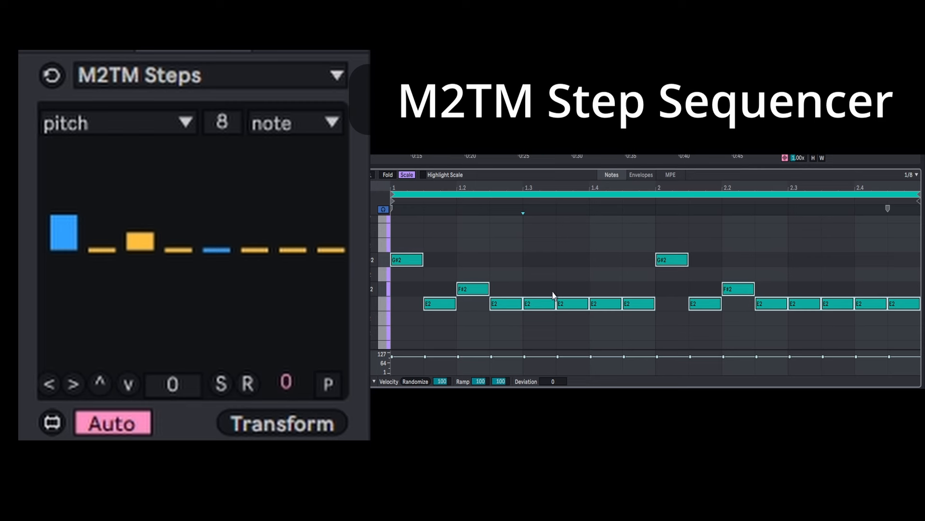
{"action": "left_click_drag", "start_coordinate": [331, 250], "coordinate": [332, 225]}
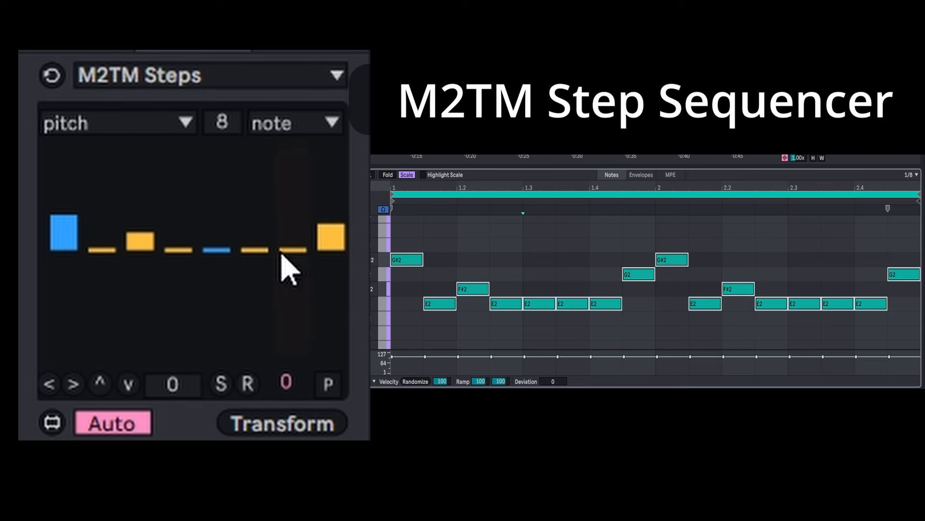
{"action": "left_click", "coordinate": [183, 394]}
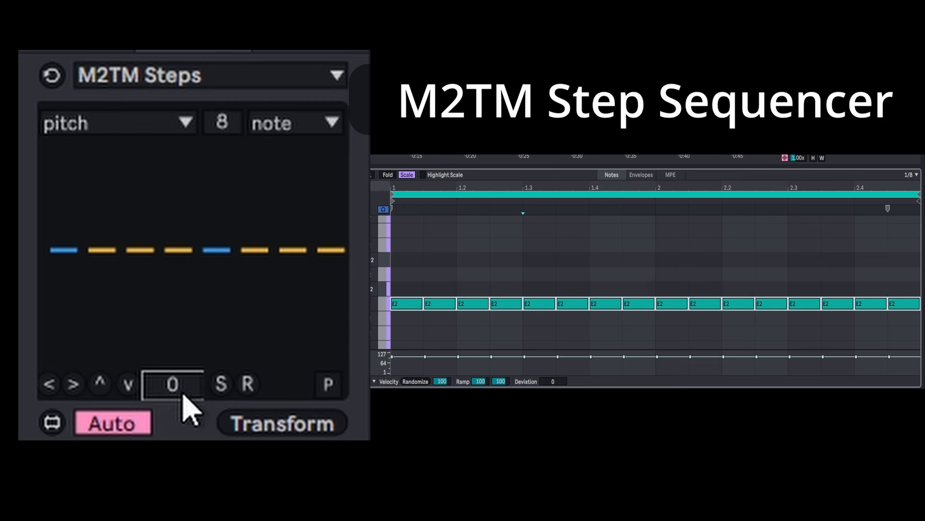
Step: Set the sequence length to 7 steps and raise the last step's pitch to F#2
{"action": "left_click", "coordinate": [231, 116]}
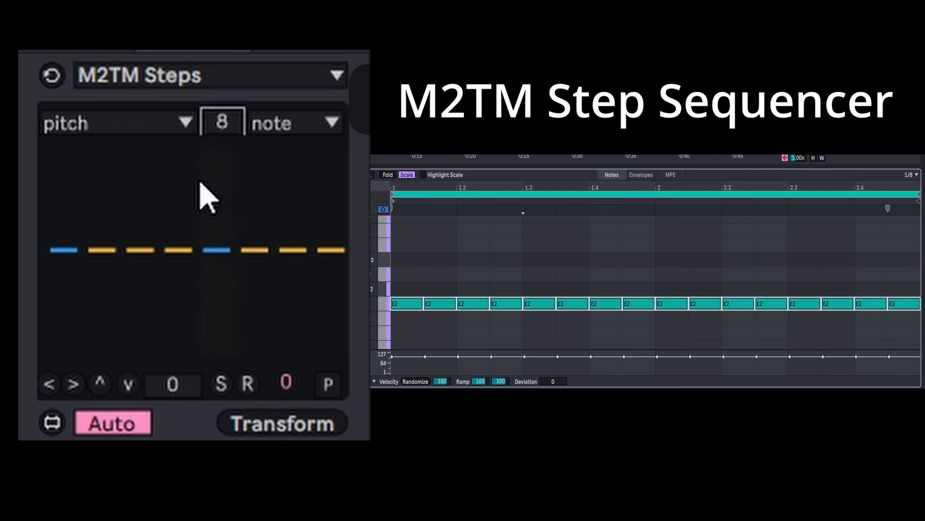
{"action": "key", "text": "Down"}
{"action": "left_click_drag", "start_coordinate": [333, 250], "coordinate": [337, 244]}
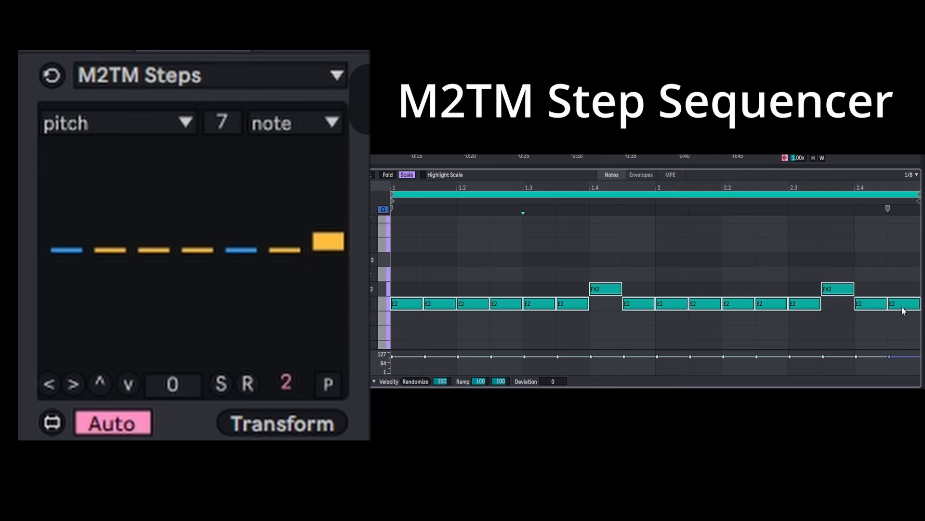
Step: Set the sequence length to 5 steps, raise the fifth step's pitch to F2 and return it to 0
{"action": "left_click", "coordinate": [244, 127]}
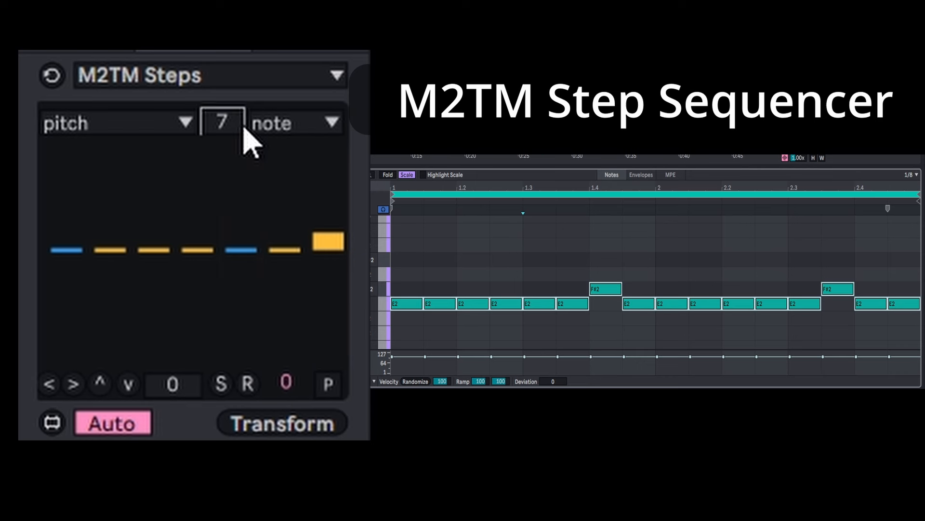
{"action": "type", "text": "5"}
{"action": "key", "text": "Return"}
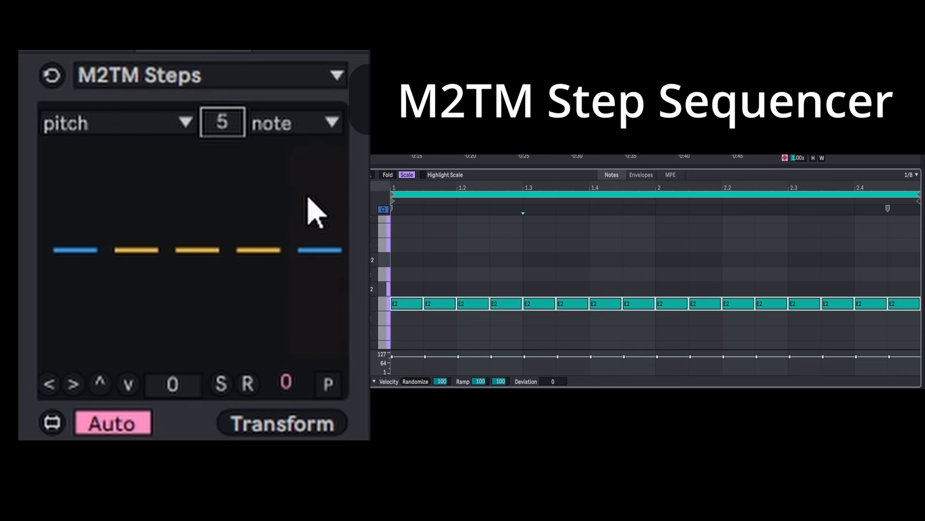
{"action": "left_click_drag", "start_coordinate": [336, 220], "coordinate": [337, 213]}
{"action": "left_click_drag", "start_coordinate": [137, 250], "coordinate": [137, 224]}
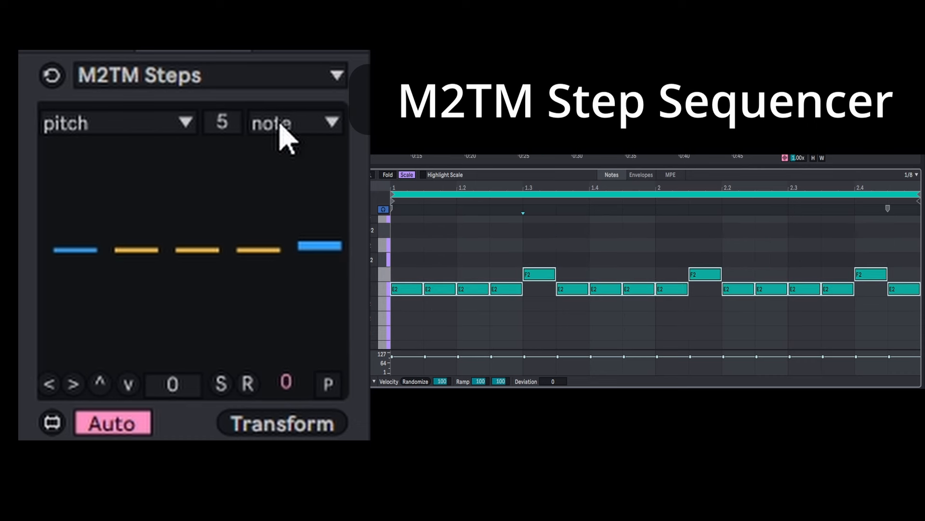
{"action": "left_click", "coordinate": [324, 277]}
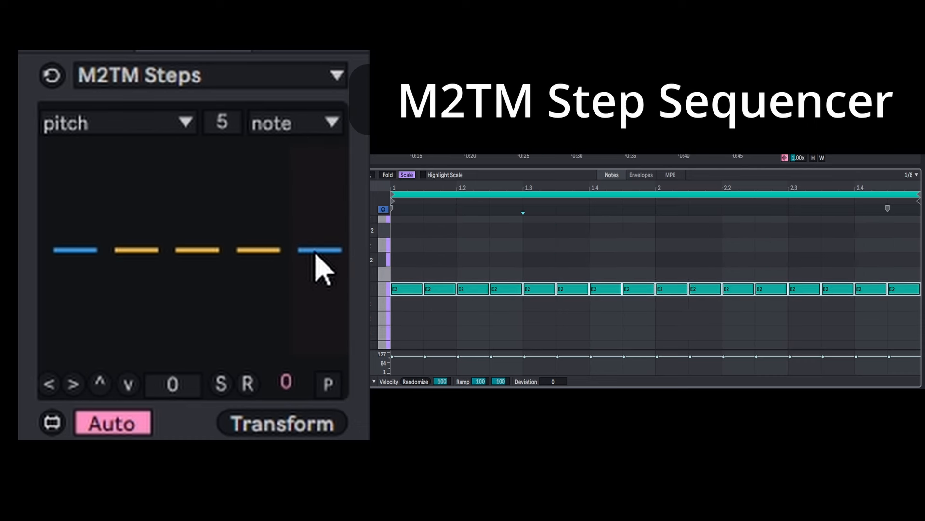
Step: Set the step duration to 1/2 and the sequence length to 8 steps
{"action": "left_click", "coordinate": [286, 132]}
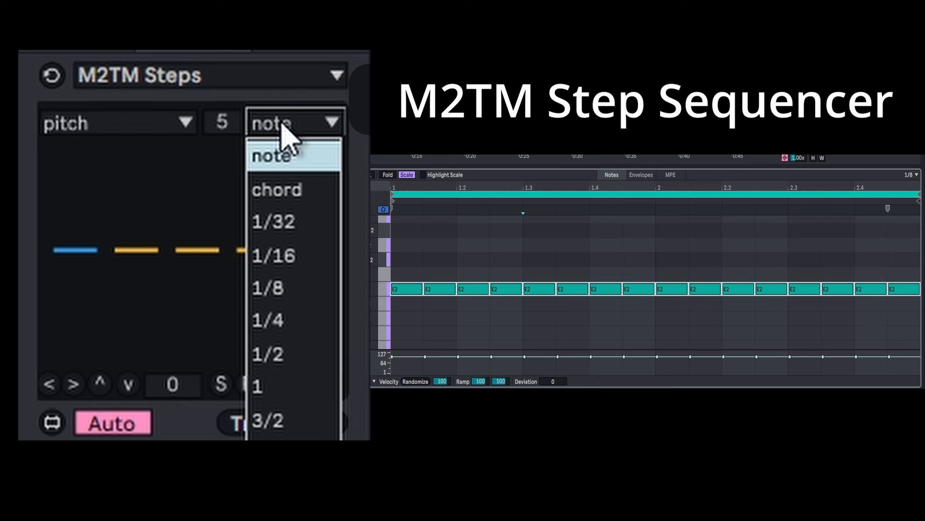
{"action": "left_click", "coordinate": [288, 356]}
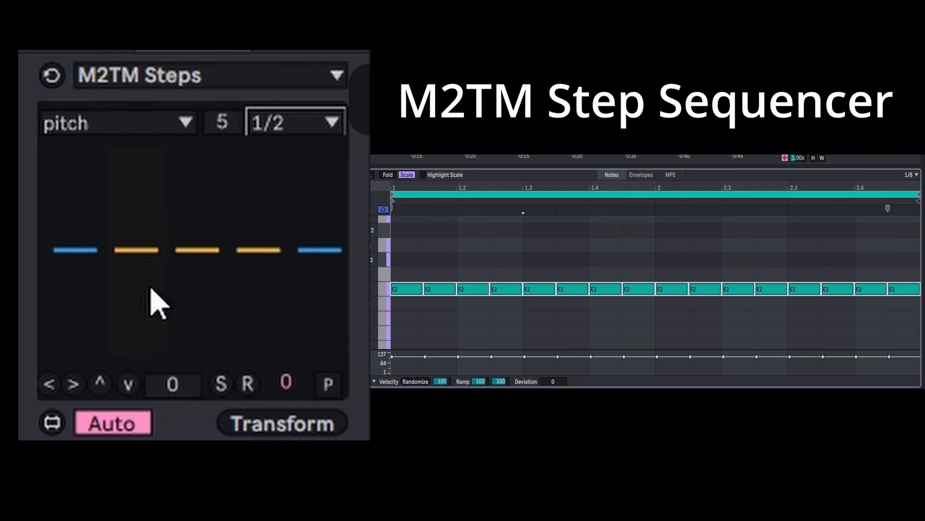
{"action": "left_click_drag", "start_coordinate": [230, 126], "coordinate": [231, 114]}
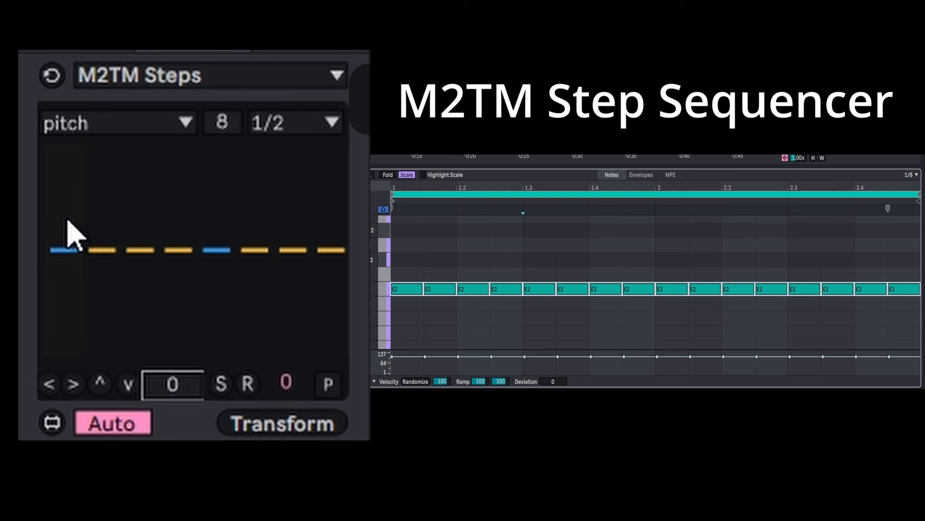
Step: Set the first three pitch steps to G#2, F2 and D2, and reset all steps to 0
{"action": "left_click", "coordinate": [67, 218]}
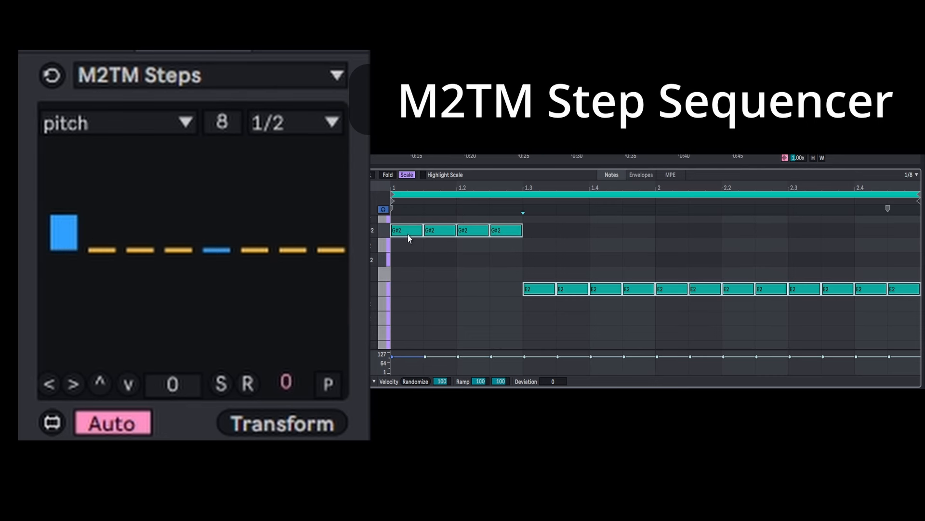
{"action": "left_click", "coordinate": [102, 245]}
{"action": "left_click", "coordinate": [147, 268]}
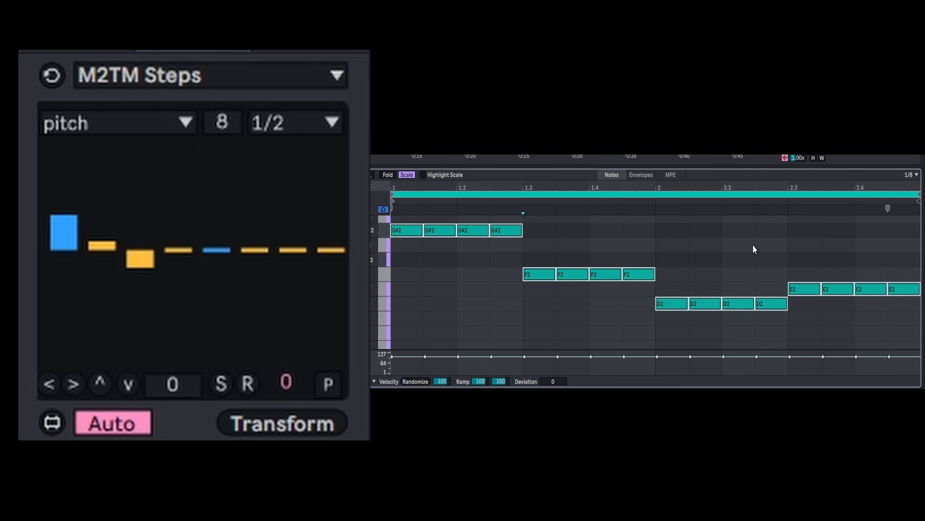
{"action": "left_click", "coordinate": [174, 386]}
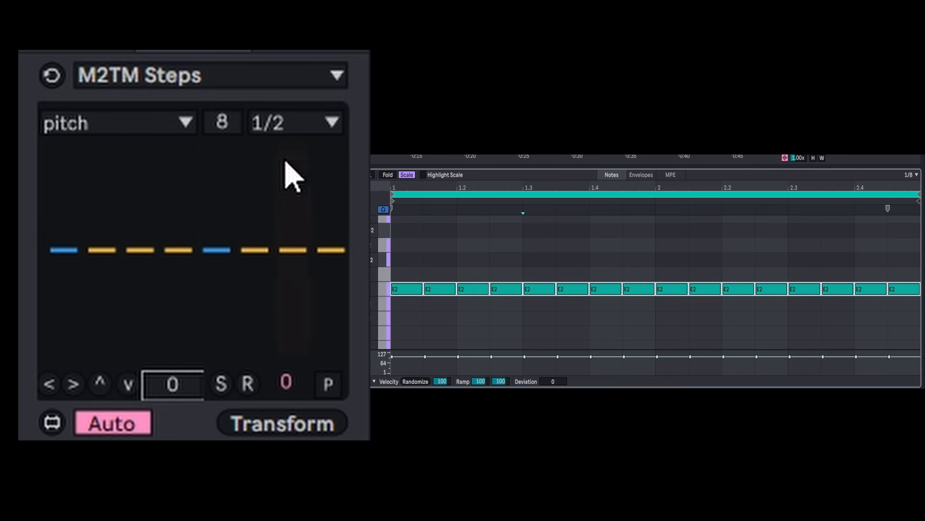
Step: Set the step duration to 3/2, raise the first step's pitch to G2 and return it to 0
{"action": "left_click", "coordinate": [296, 123]}
{"action": "left_click", "coordinate": [288, 421]}
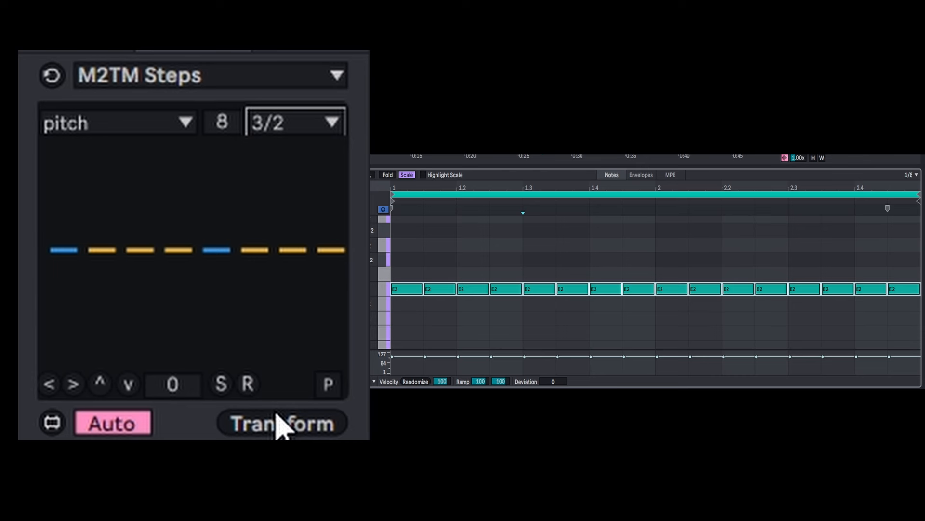
{"action": "left_click", "coordinate": [77, 246]}
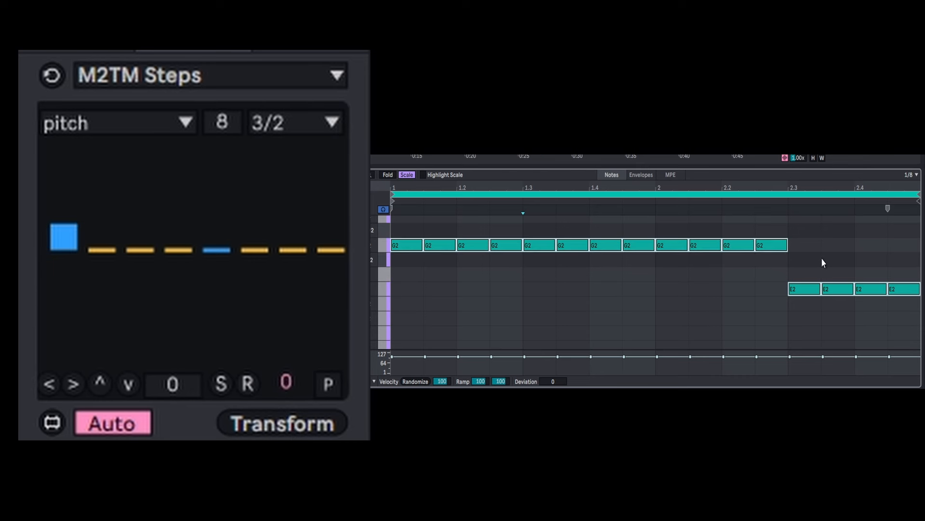
{"action": "left_click", "coordinate": [77, 249]}
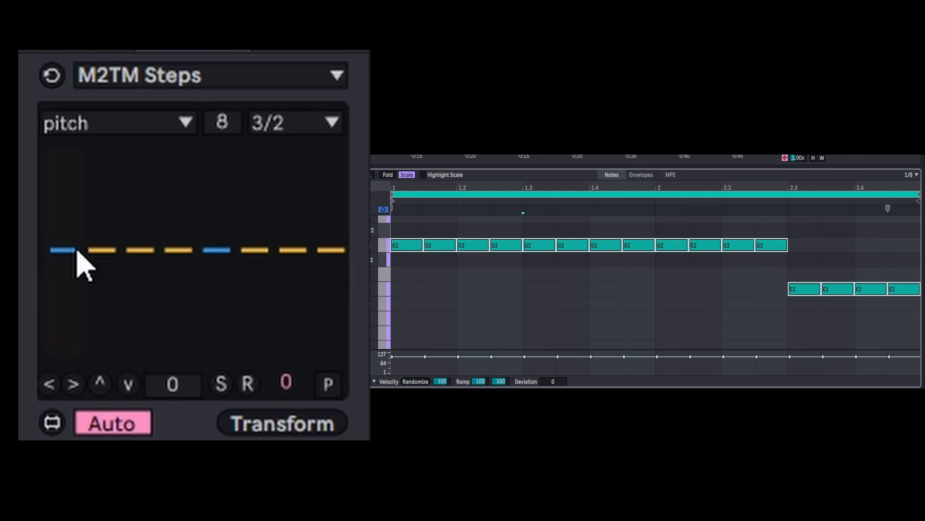
Step: Set the step duration to note and draw the eight-step pitch pattern G2, F#2, E2, F#2, F#2, G2, G2, G#2
{"action": "left_click", "coordinate": [301, 128]}
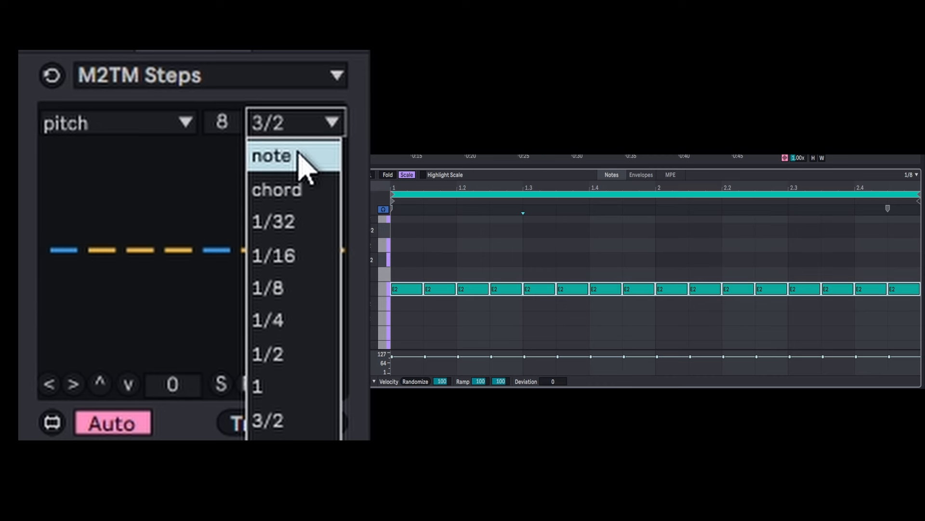
{"action": "left_click", "coordinate": [299, 156]}
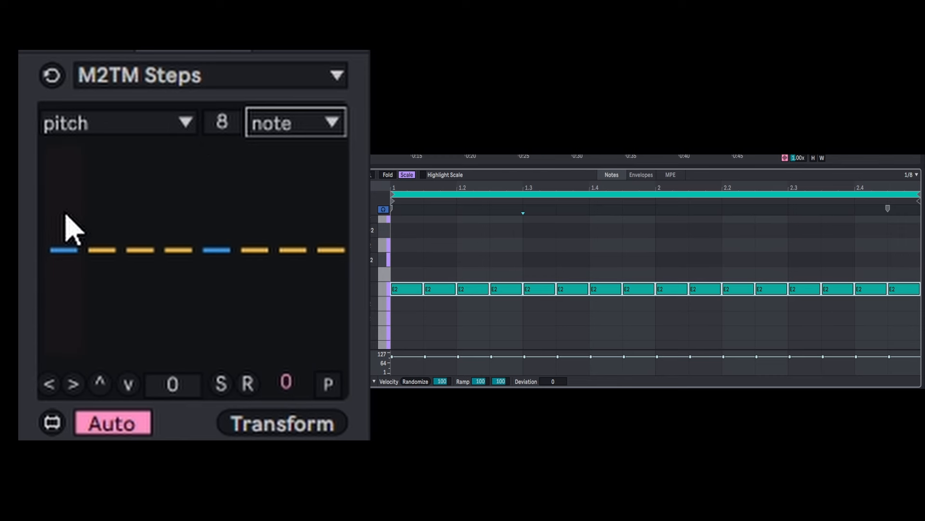
{"action": "left_click_drag", "start_coordinate": [67, 226], "coordinate": [124, 238]}
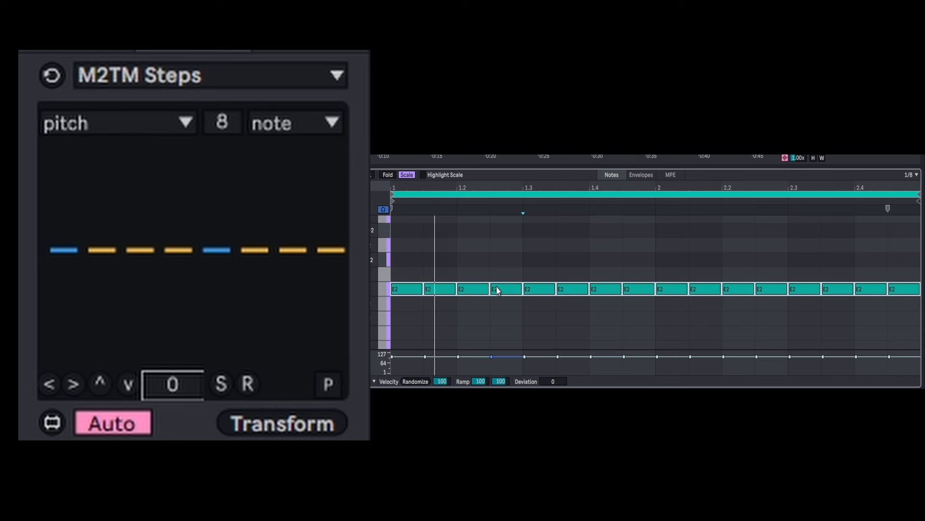
{"action": "left_click_drag", "start_coordinate": [99, 234], "coordinate": [71, 223]}
{"action": "left_click_drag", "start_coordinate": [173, 234], "coordinate": [331, 227]}
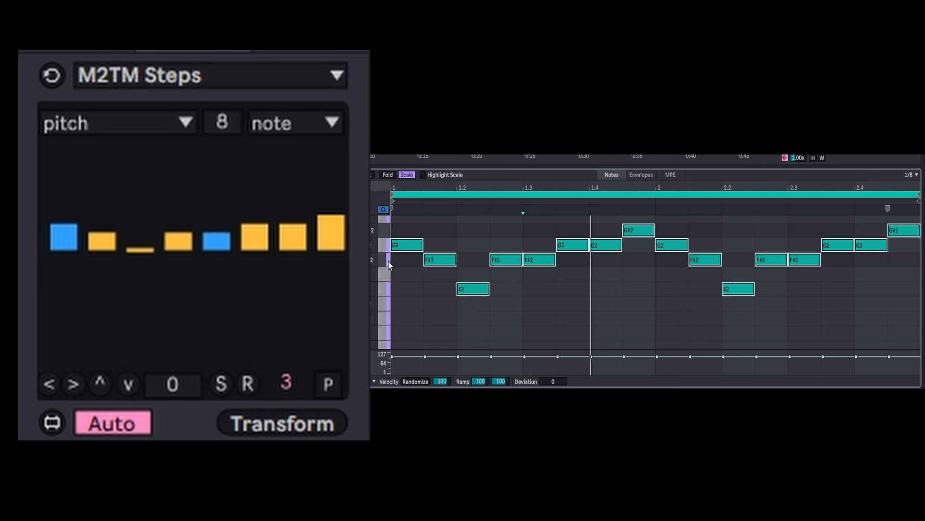
Step: Randomize the eight-step pitch pattern four times
{"action": "left_click", "coordinate": [252, 385]}
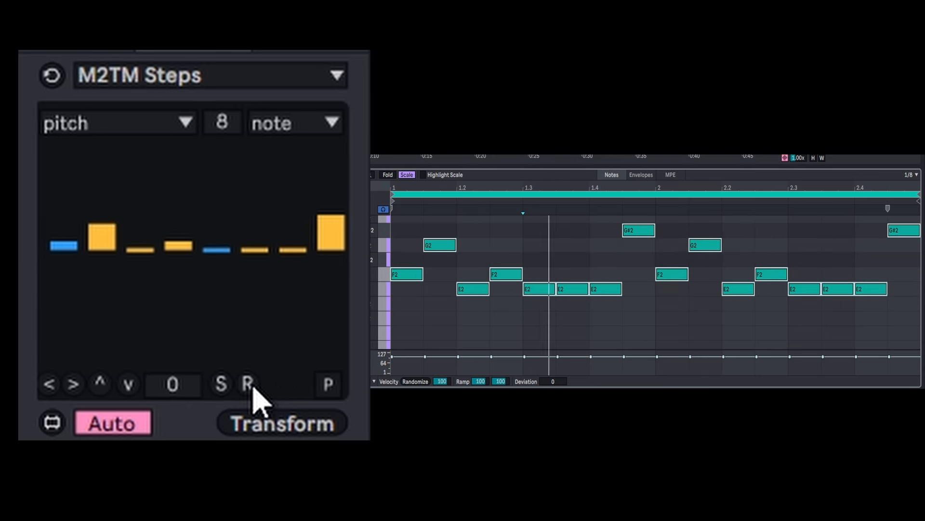
{"action": "left_click", "coordinate": [254, 387]}
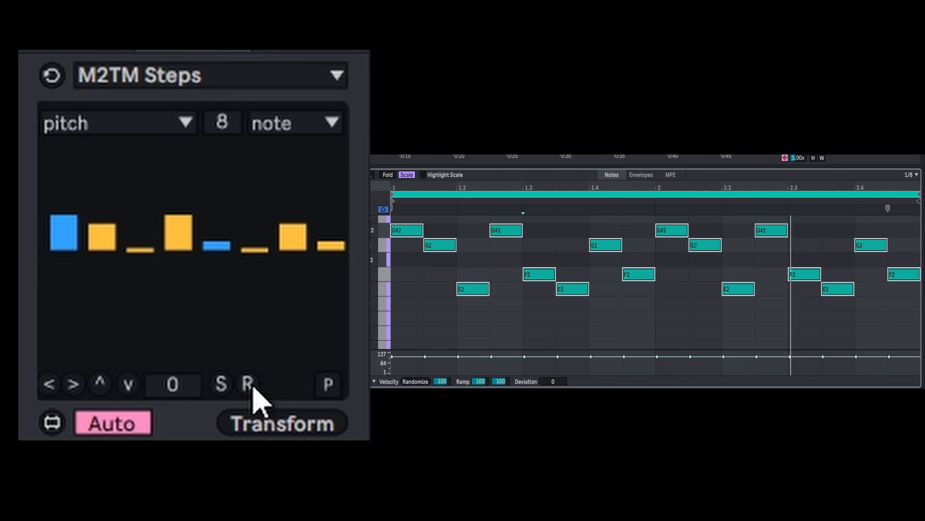
{"action": "left_click", "coordinate": [248, 384]}
{"action": "left_click", "coordinate": [248, 384]}
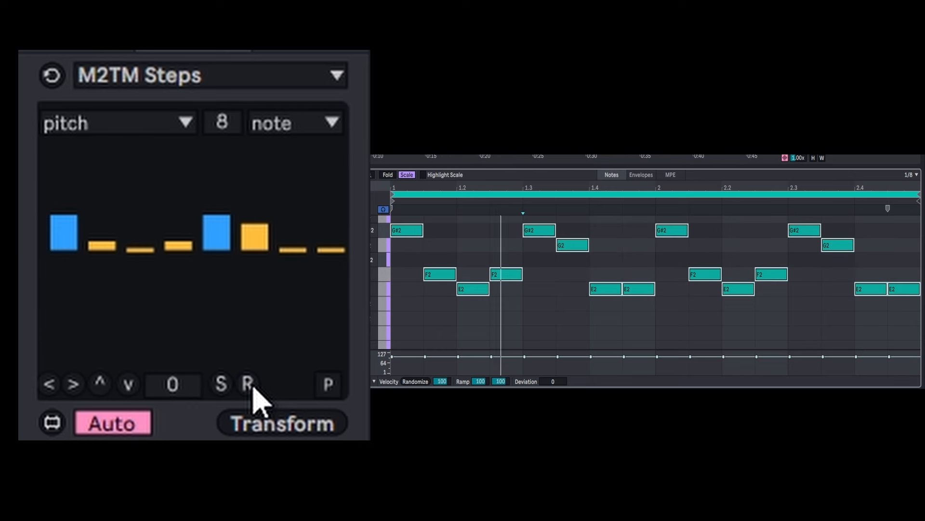
Step: Shuffle the order of the pitch steps four times and reset all steps to 0
{"action": "left_click", "coordinate": [226, 390]}
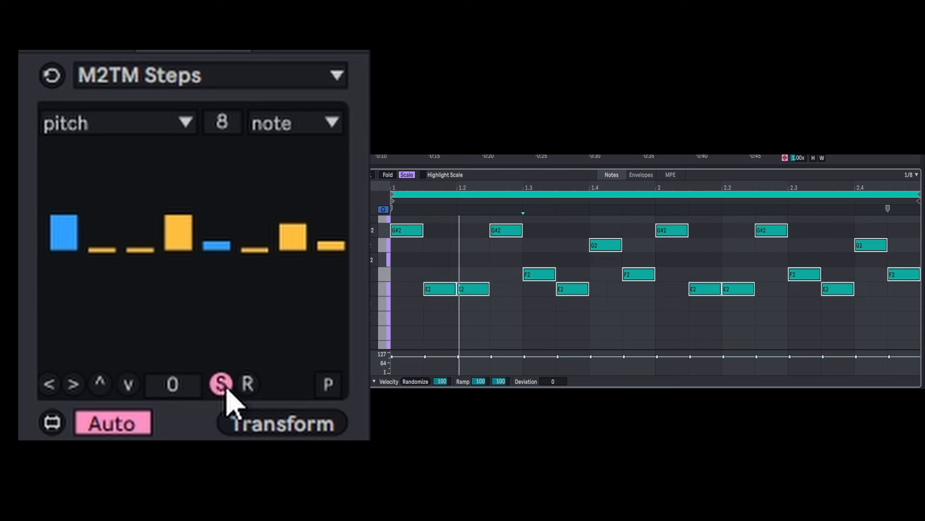
{"action": "left_click", "coordinate": [227, 389]}
{"action": "left_click", "coordinate": [227, 390]}
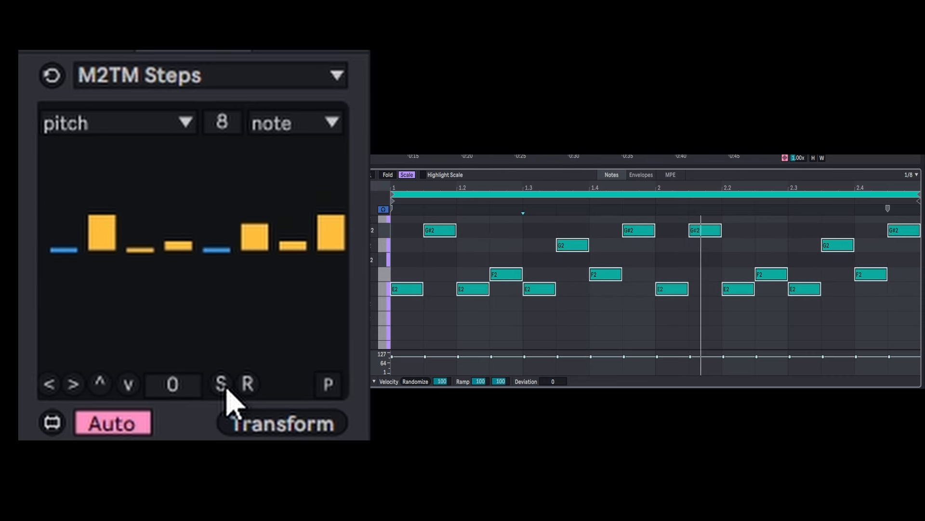
{"action": "left_click", "coordinate": [226, 389]}
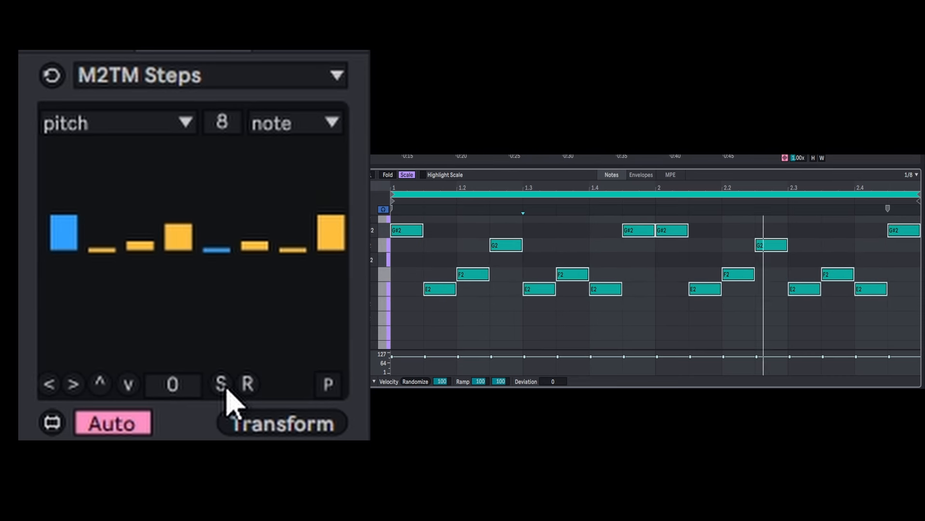
{"action": "left_click", "coordinate": [179, 395]}
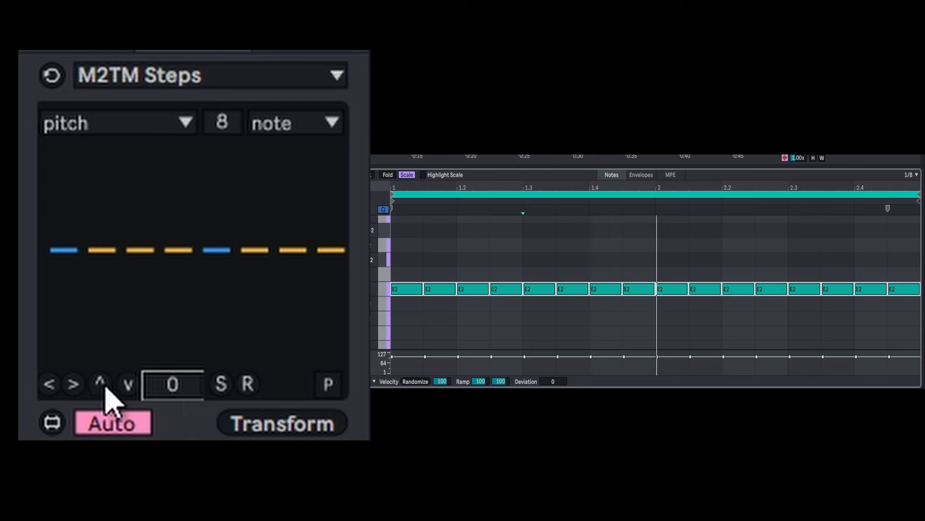
Step: Randomize the pitch pattern and rotate it two steps to the right
{"action": "left_click", "coordinate": [247, 388]}
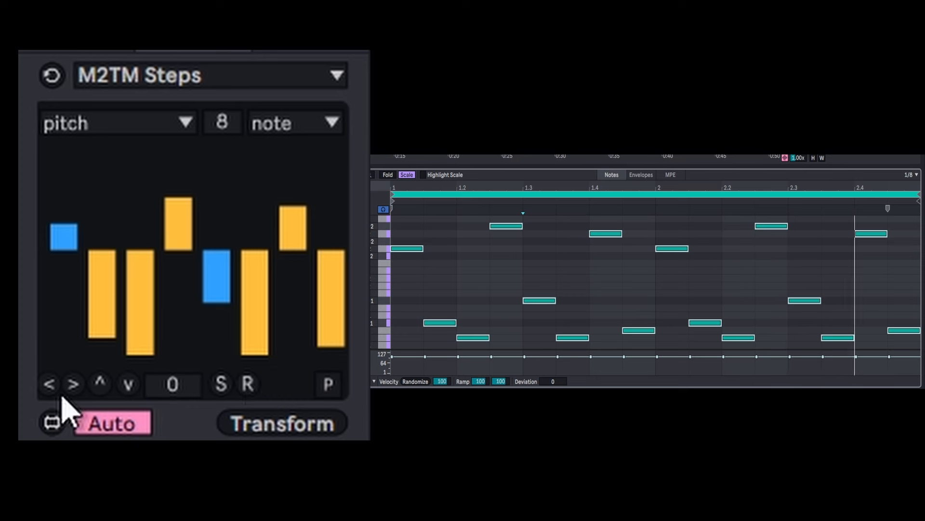
{"action": "left_click", "coordinate": [77, 388]}
{"action": "left_click", "coordinate": [80, 390]}
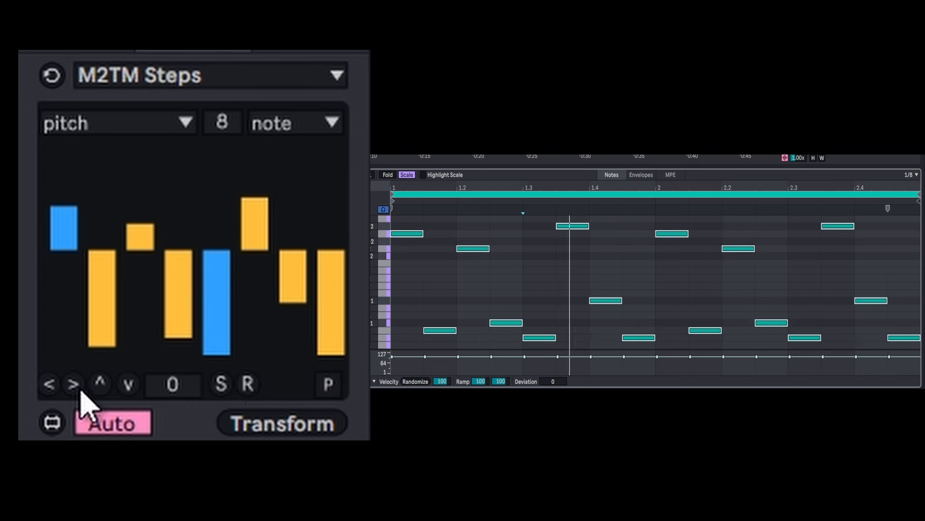
Step: Transpose the whole pattern up one semitone and back down, and reset all steps to 0
{"action": "left_click", "coordinate": [107, 386]}
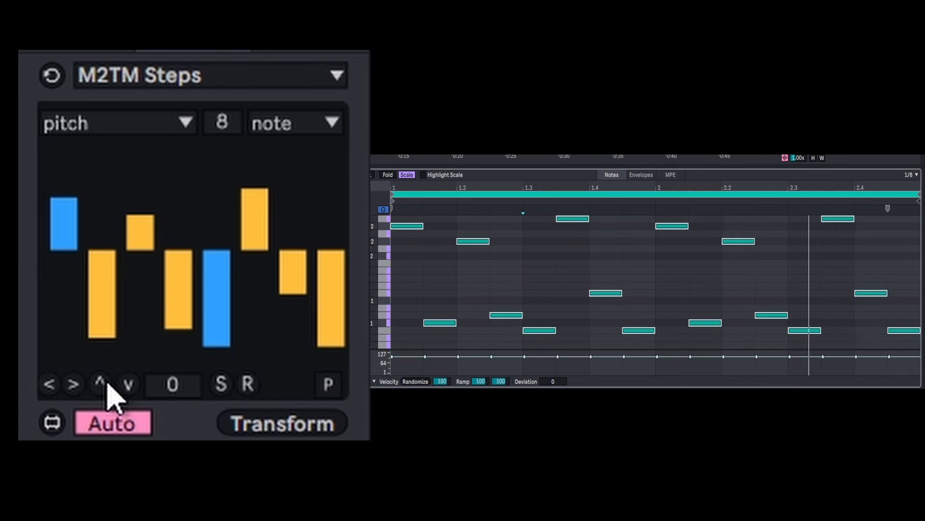
{"action": "left_click", "coordinate": [132, 385]}
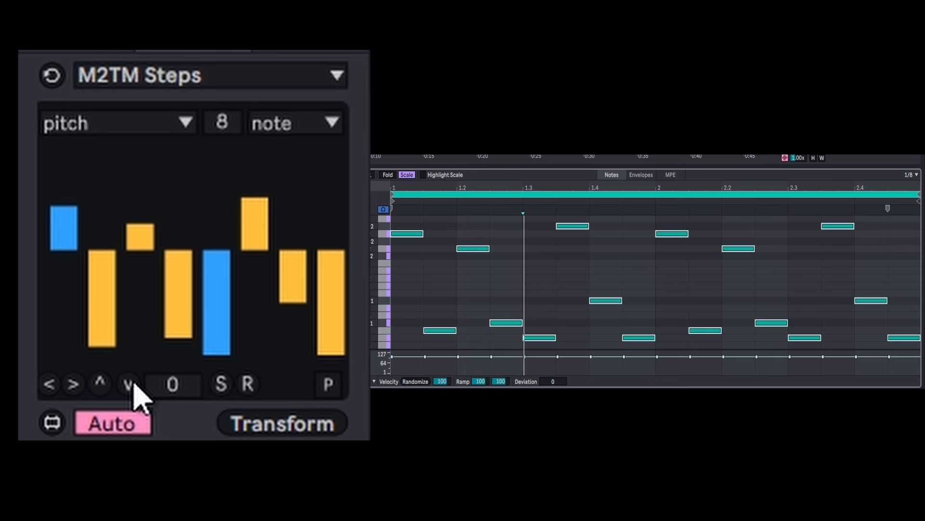
{"action": "left_click", "coordinate": [195, 383]}
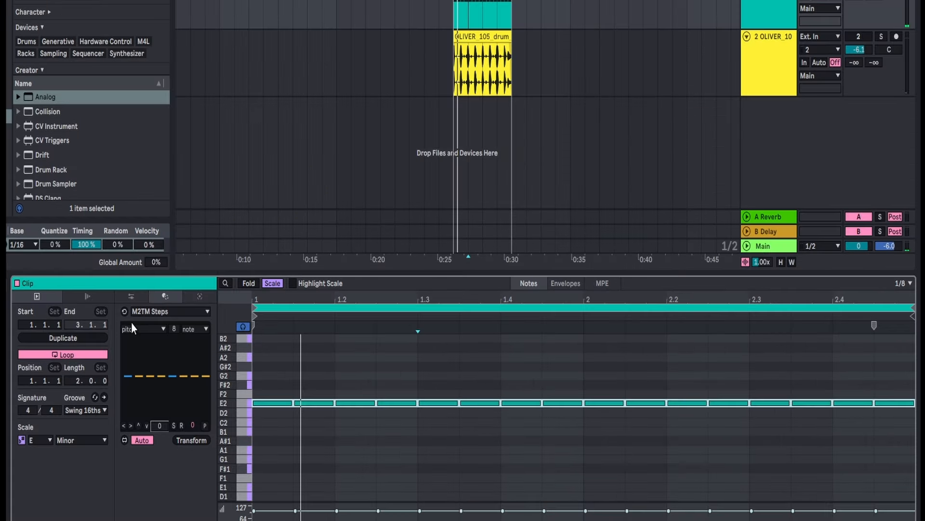
Step: Switch the M2TM Steps transformation to pitch quant. mode and start playback of the clip
{"action": "left_click", "coordinate": [99, 125]}
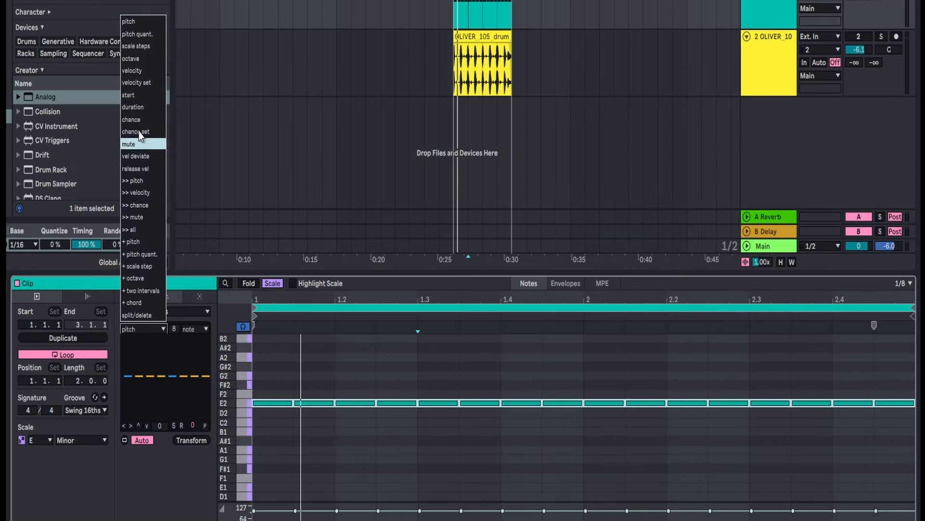
{"action": "left_click", "coordinate": [137, 34]}
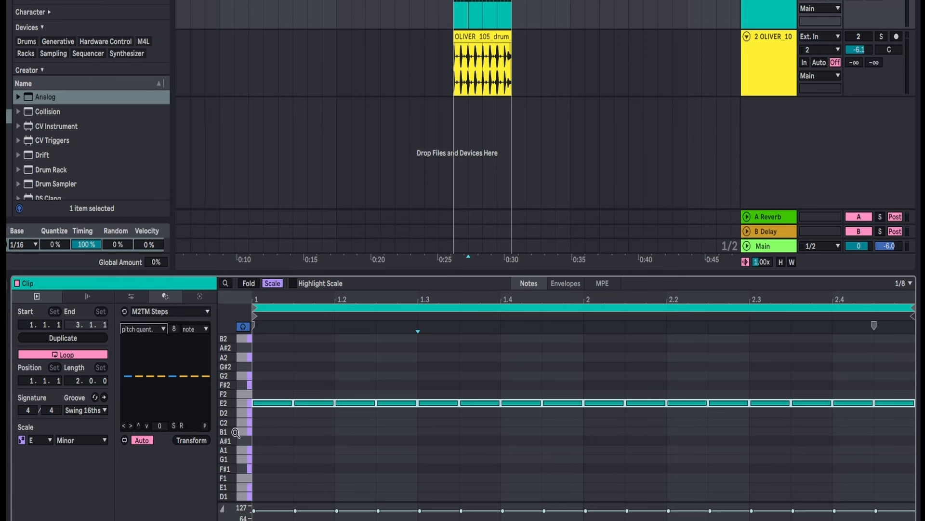
{"action": "key", "text": "space"}
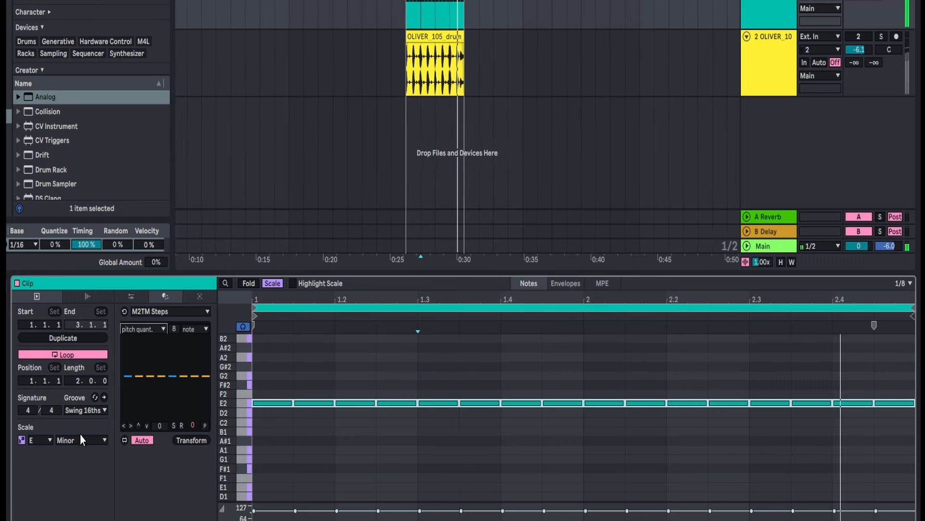
Step: Raise the first step to 5, the sixth to 4 and the fourth slightly, and randomize the quantized pitch pattern
{"action": "left_click", "coordinate": [126, 363]}
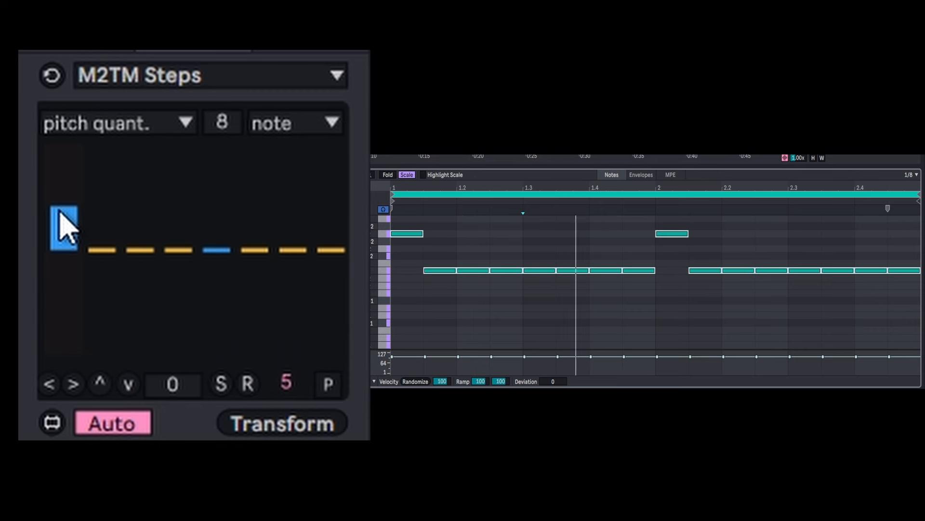
{"action": "left_click", "coordinate": [248, 218]}
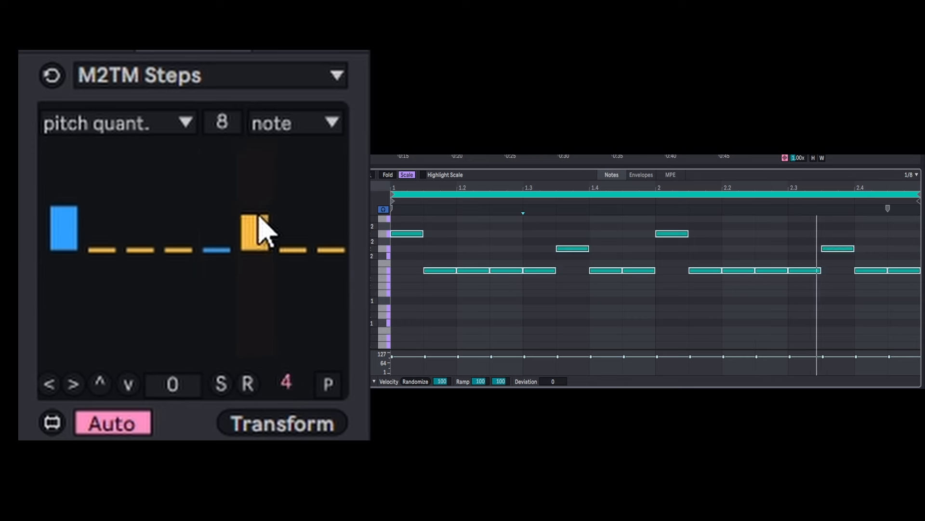
{"action": "left_click", "coordinate": [178, 232]}
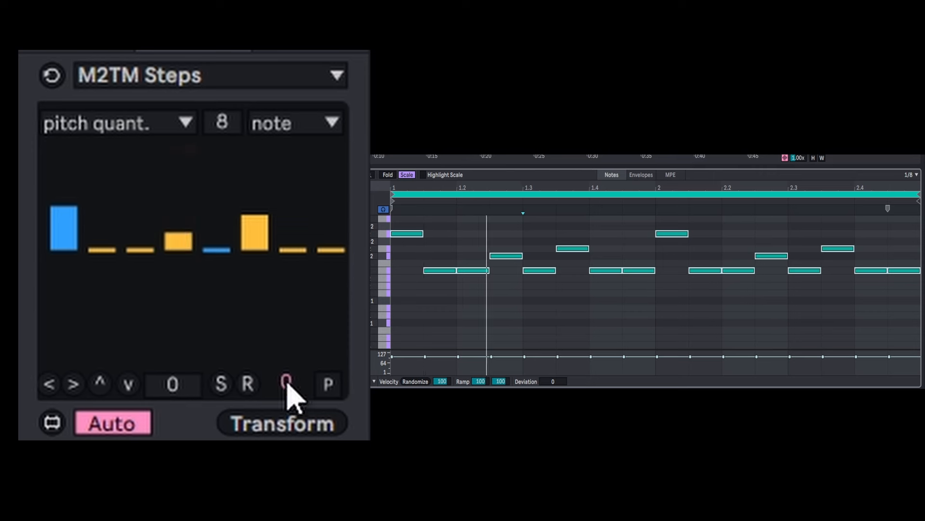
{"action": "left_click", "coordinate": [246, 390]}
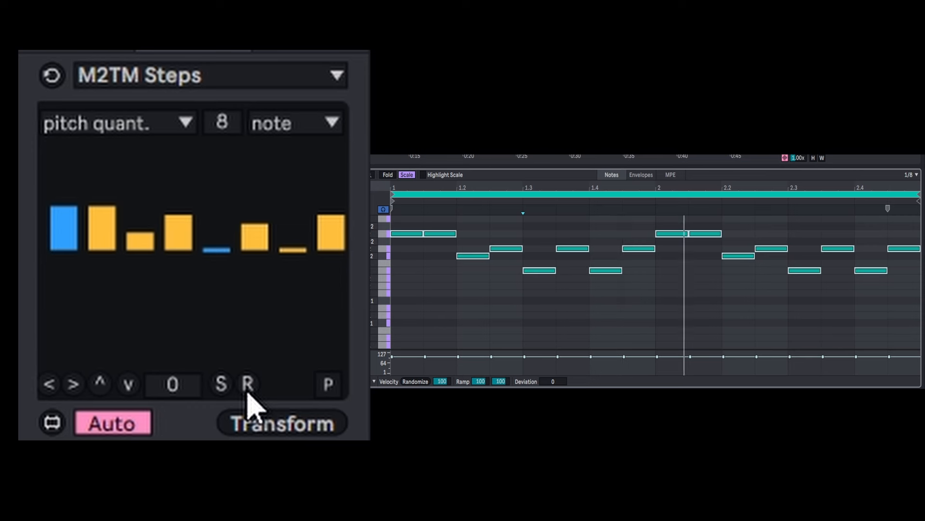
Step: Switch the transformation to scale steps mode and redraw the pattern as a rising curve from negative to positive steps
{"action": "left_click", "coordinate": [165, 124]}
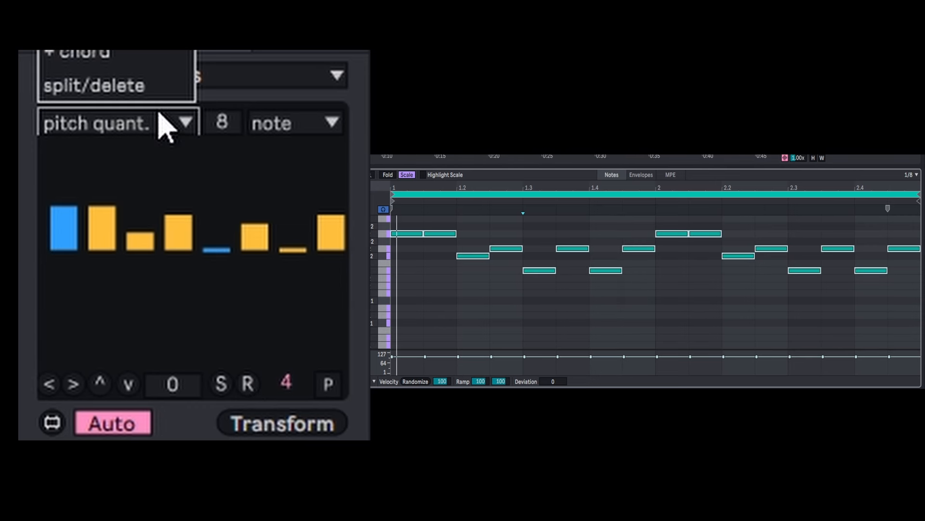
{"action": "left_click", "coordinate": [92, 50]}
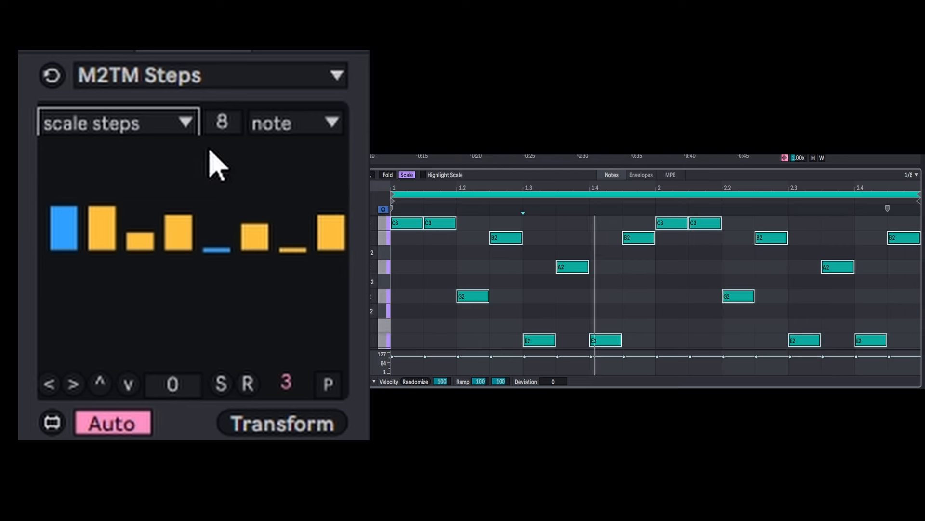
{"action": "mouse_move", "coordinate": [145, 246]}
{"action": "left_mouse_down"}
{"action": "mouse_move", "coordinate": [78, 299]}
{"action": "mouse_move", "coordinate": [54, 300]}
{"action": "mouse_move", "coordinate": [127, 266]}
{"action": "mouse_move", "coordinate": [314, 226]}
{"action": "left_mouse_up"}
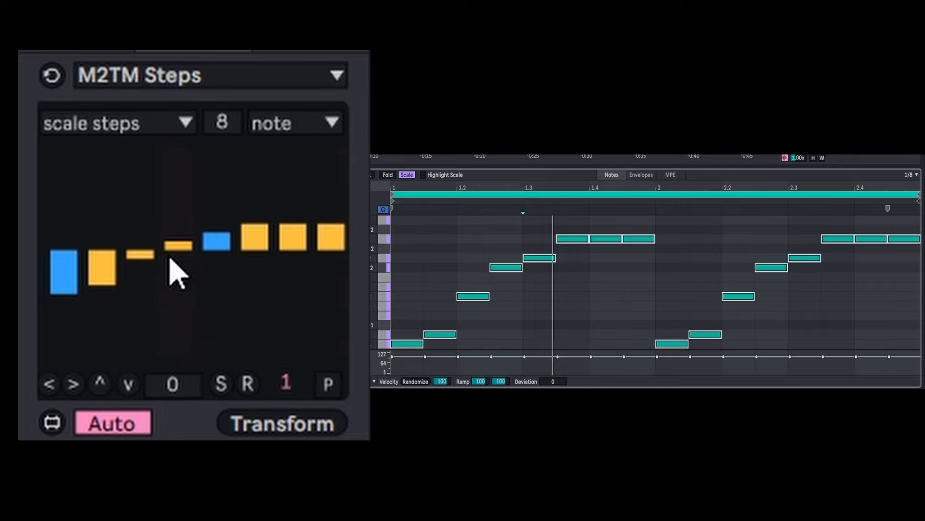
{"action": "left_click", "coordinate": [304, 232]}
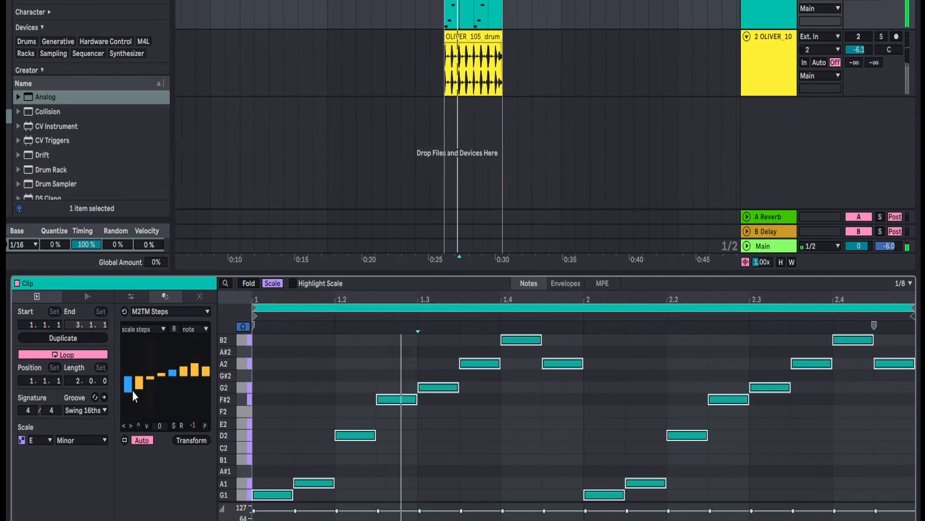
Step: Change the clip's scale root to F#/Gb and then to D
{"action": "left_click", "coordinate": [32, 440]}
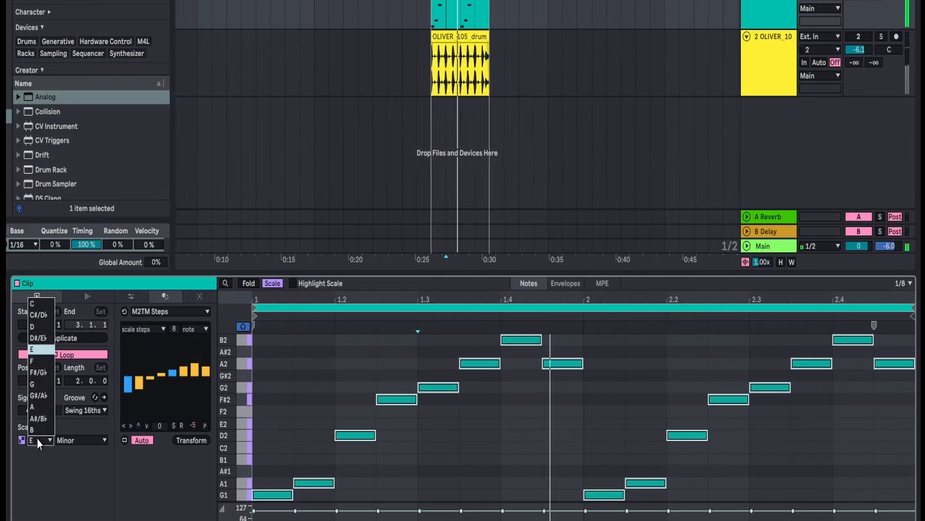
{"action": "left_click", "coordinate": [42, 371]}
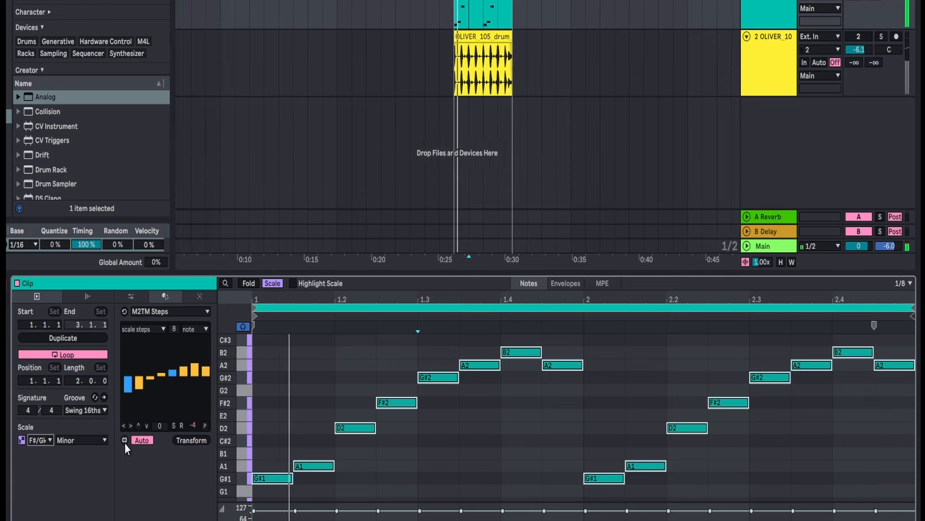
{"action": "left_click", "coordinate": [42, 443]}
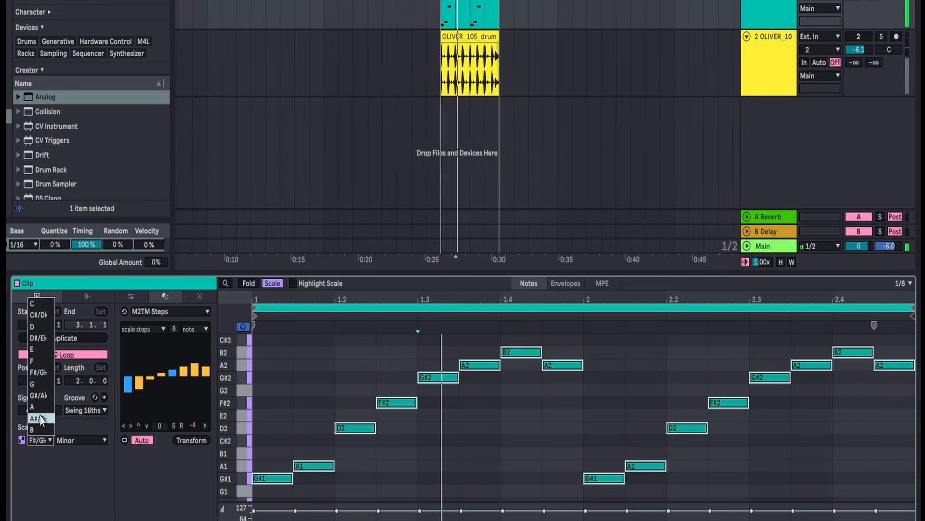
{"action": "left_click", "coordinate": [38, 324]}
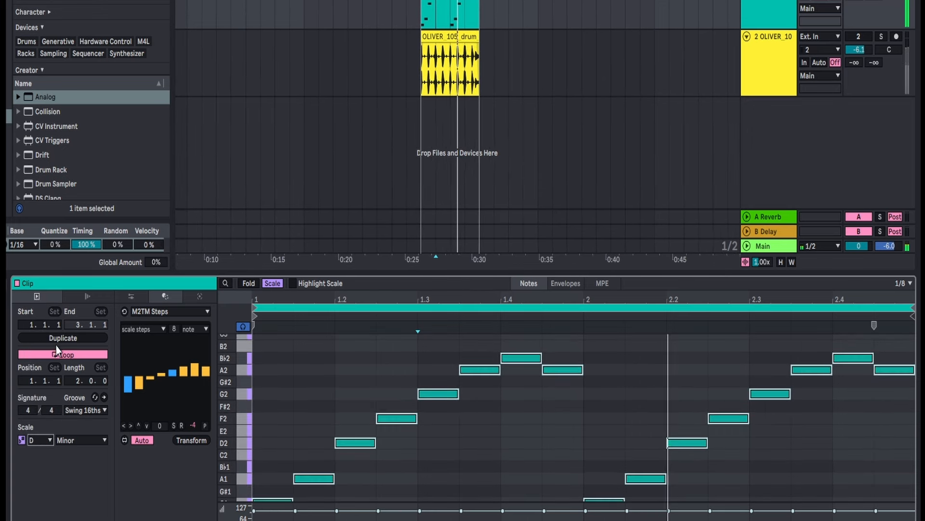
Step: Change the clip's scale type to Minor Pentatonic and then to Mixolydian
{"action": "left_click", "coordinate": [80, 440]}
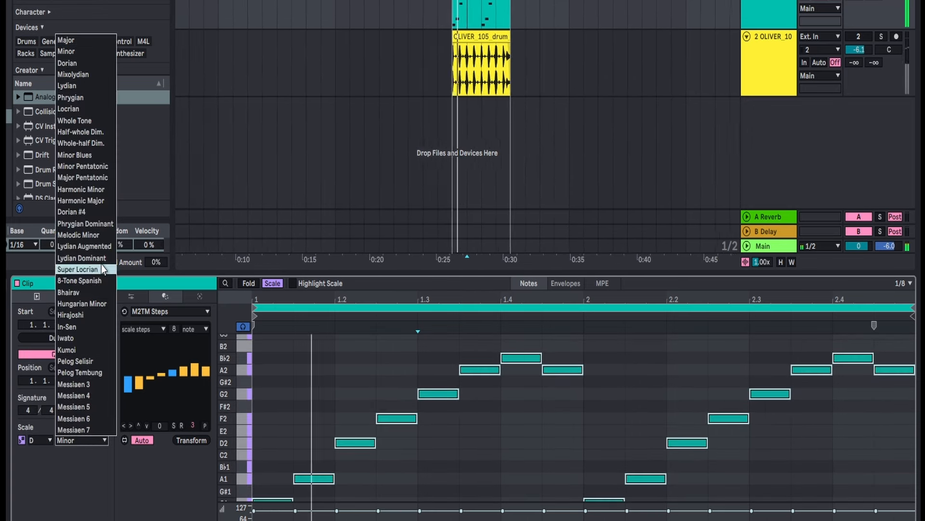
{"action": "left_click", "coordinate": [91, 167]}
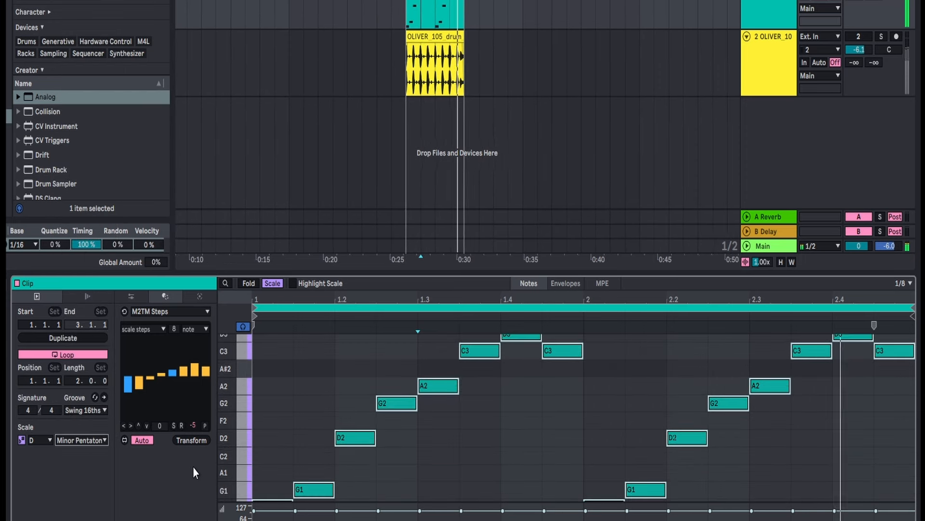
{"action": "left_click", "coordinate": [102, 439]}
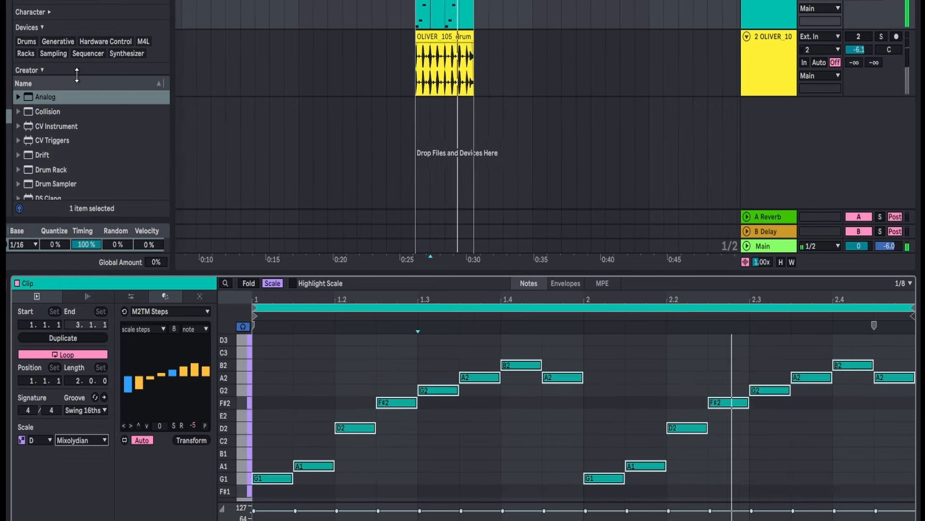
{"action": "left_click", "coordinate": [82, 75]}
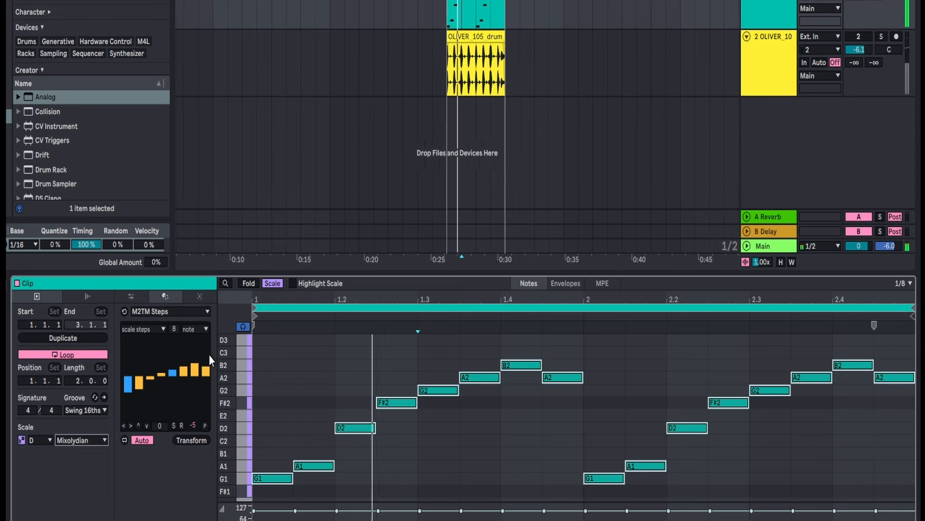
Step: Redraw and randomize the scale steps pattern, and reset all steps to 0
{"action": "mouse_move", "coordinate": [209, 354]}
{"action": "left_mouse_down"}
{"action": "mouse_move", "coordinate": [157, 367]}
{"action": "mouse_move", "coordinate": [129, 360]}
{"action": "mouse_move", "coordinate": [167, 367]}
{"action": "mouse_move", "coordinate": [170, 388]}
{"action": "mouse_move", "coordinate": [196, 369]}
{"action": "mouse_move", "coordinate": [138, 389]}
{"action": "left_mouse_up"}
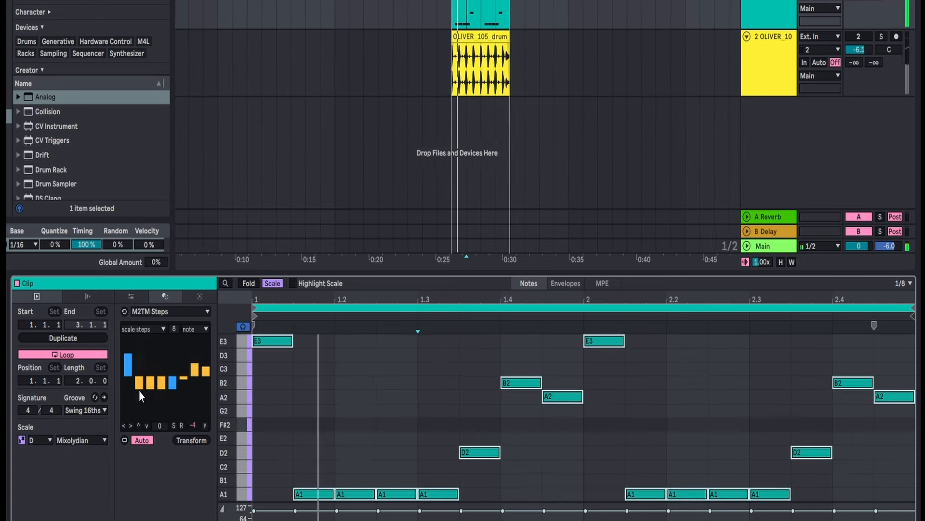
{"action": "left_click", "coordinate": [179, 429]}
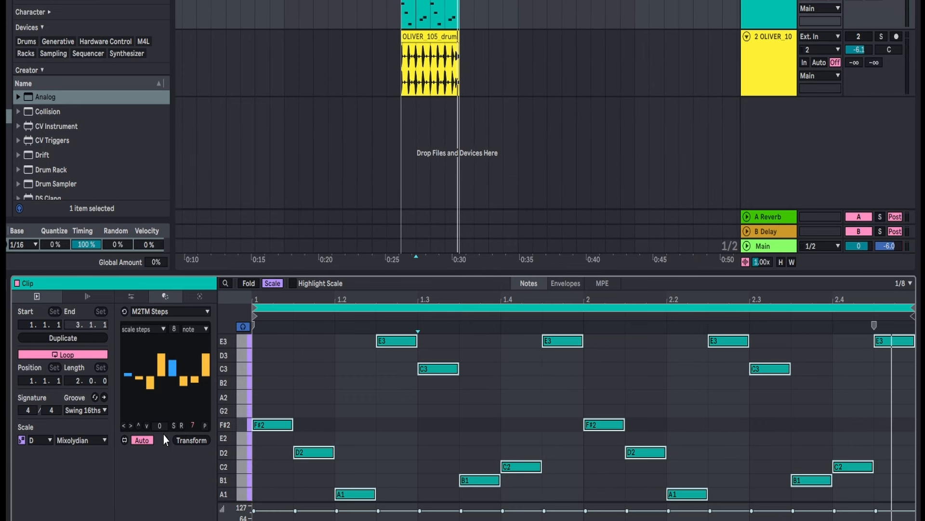
{"action": "left_click", "coordinate": [158, 426]}
Step: Switch the transformation to octave mode and raise the second step by one octave
{"action": "left_click", "coordinate": [157, 329]}
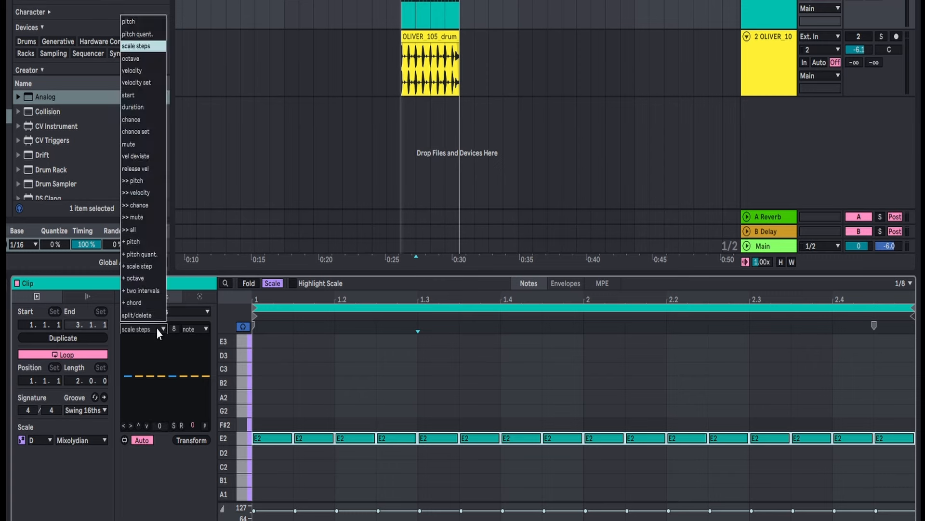
{"action": "left_click", "coordinate": [131, 58]}
{"action": "left_click", "coordinate": [138, 361]}
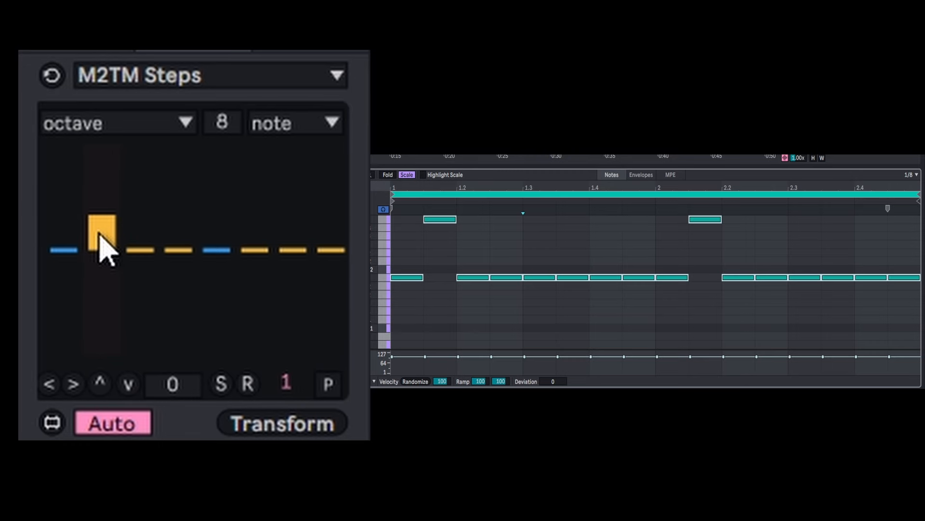
{"action": "mouse_move", "coordinate": [104, 248]}
{"action": "left_mouse_down"}
{"action": "mouse_move", "coordinate": [107, 200]}
{"action": "mouse_move", "coordinate": [106, 230]}
{"action": "left_mouse_up"}
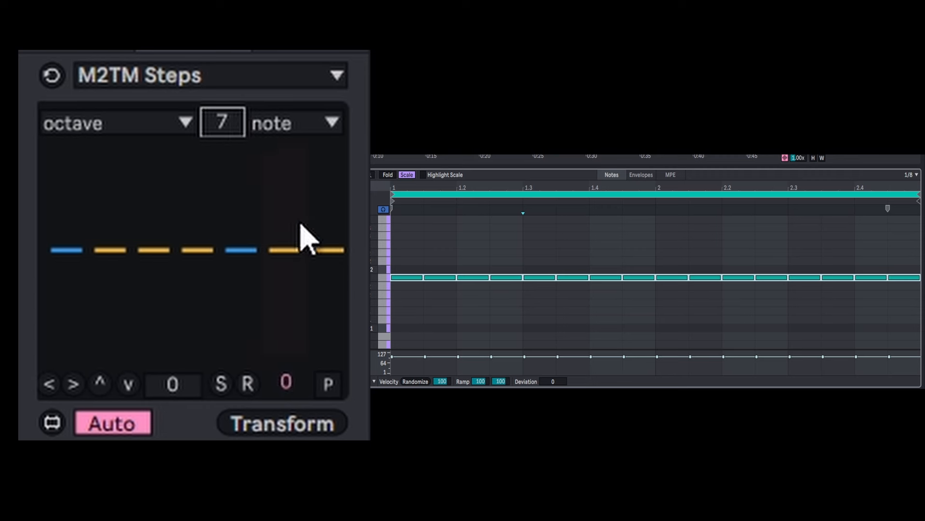
Step: In the seven-step pattern, raise the second and sixth steps one octave and lower the fourth step one octave
{"action": "left_click", "coordinate": [103, 225]}
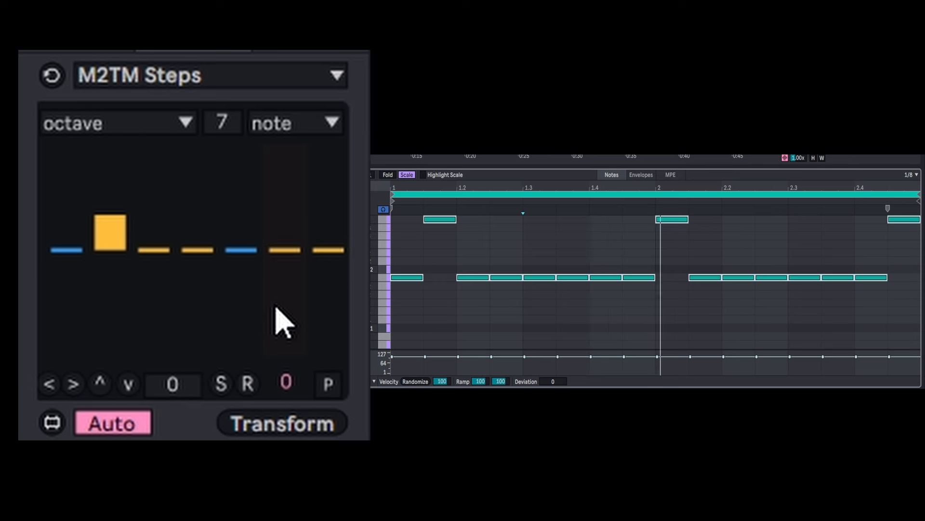
{"action": "left_click", "coordinate": [287, 241]}
{"action": "left_click", "coordinate": [187, 314]}
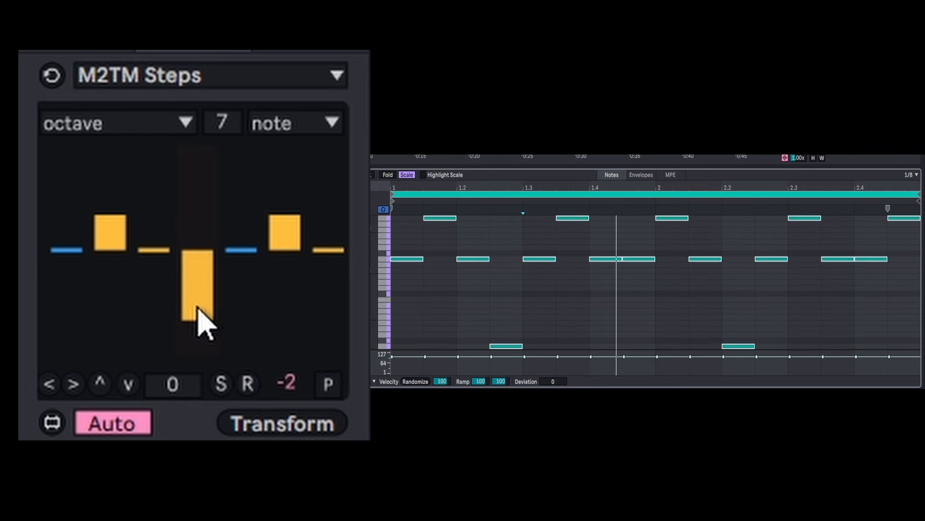
{"action": "left_click_drag", "start_coordinate": [197, 307], "coordinate": [197, 297]}
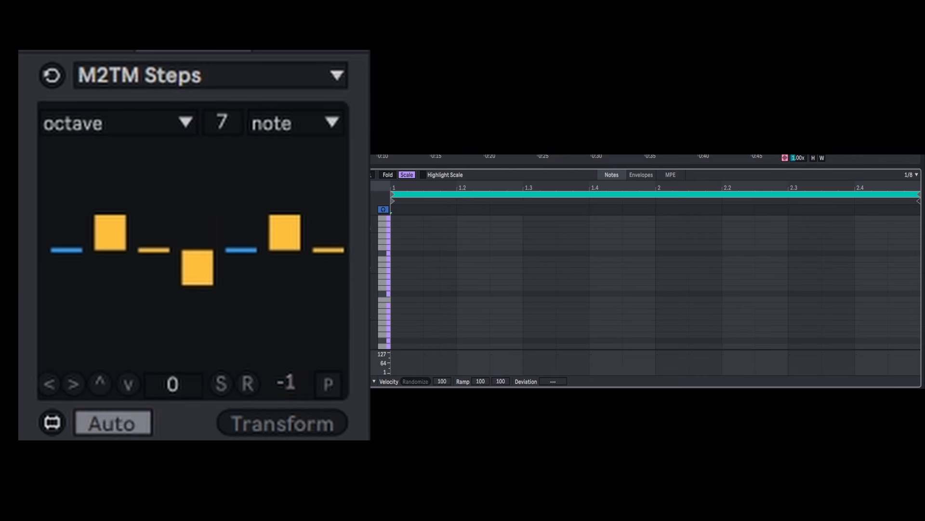
Step: Set the note editor's fixed grid to 1/16 and apply the octave pattern to a row of sixteenth notes
{"action": "right_click", "coordinate": [438, 297]}
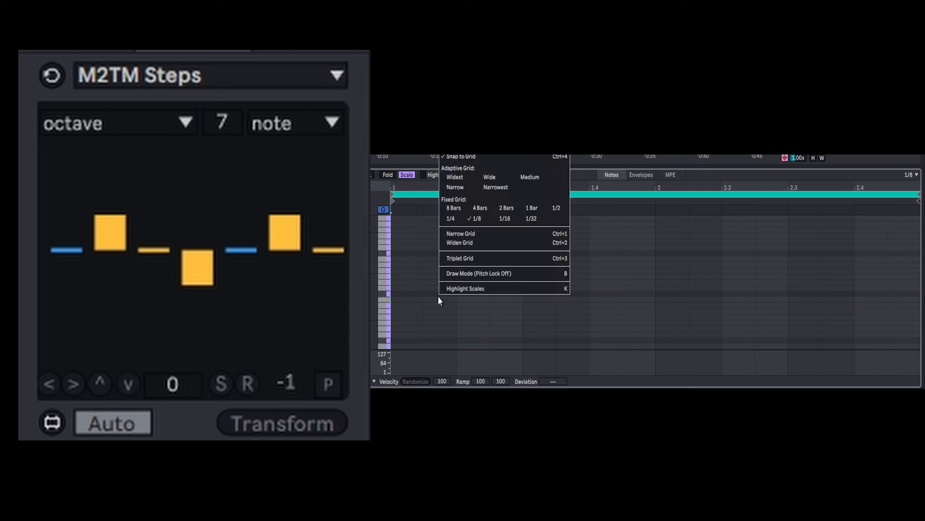
{"action": "left_click", "coordinate": [504, 218]}
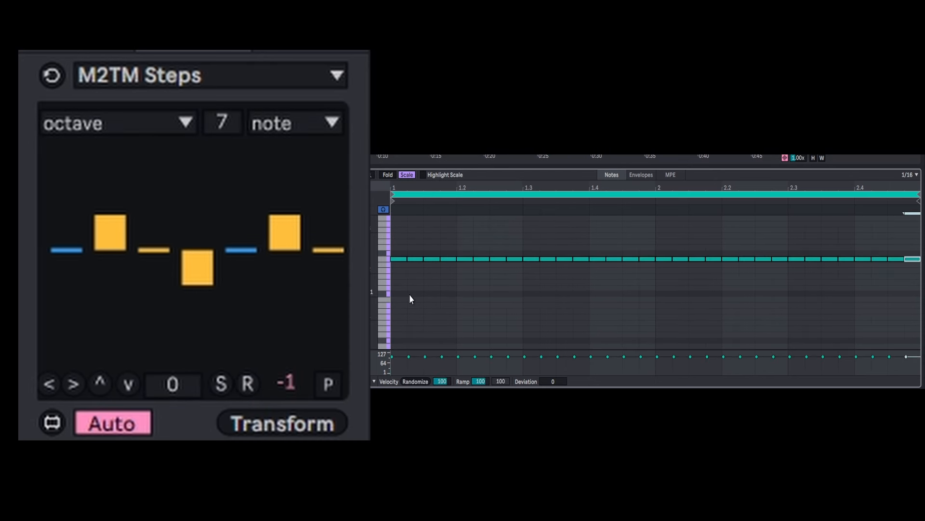
{"action": "left_click", "coordinate": [261, 432]}
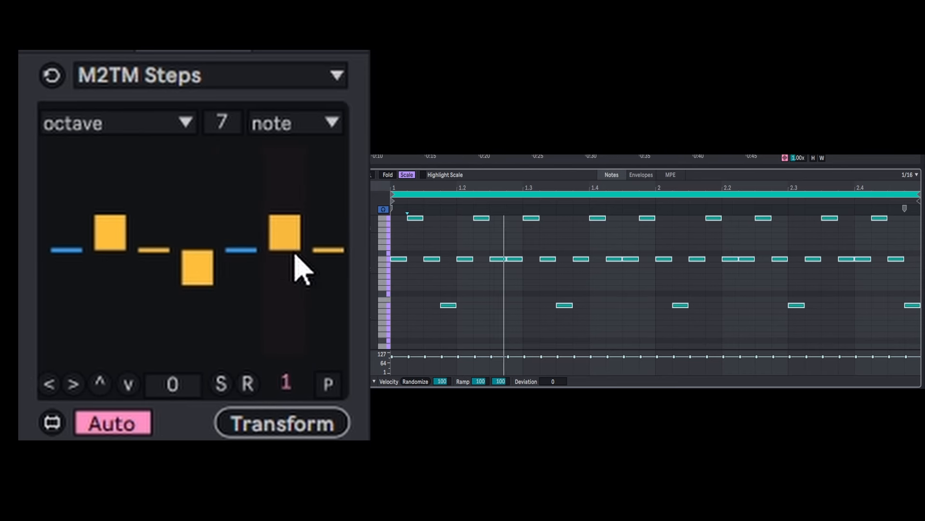
Step: Switch the transformation to velocity mode and draw a wave-shaped velocity pattern across the eight steps
{"action": "left_click", "coordinate": [143, 124]}
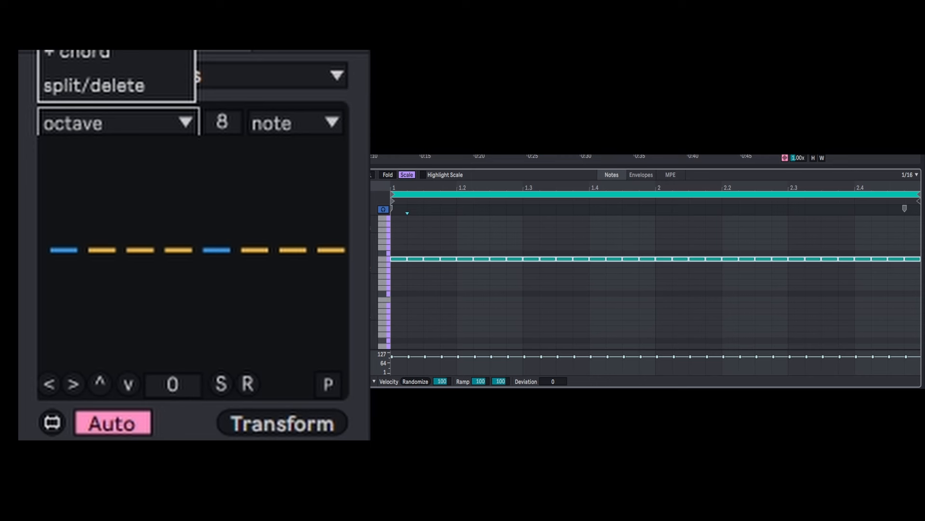
{"action": "left_click", "coordinate": [77, 51]}
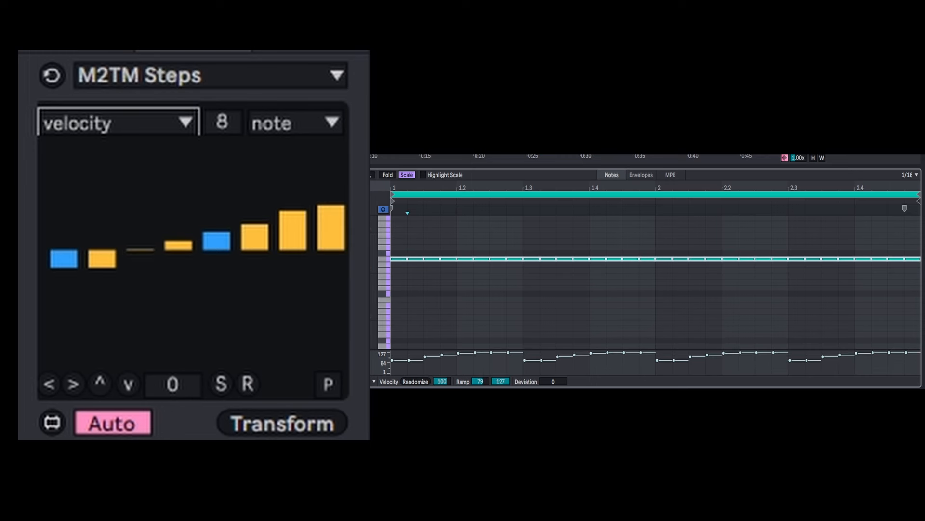
{"action": "mouse_move", "coordinate": [74, 265]}
{"action": "left_mouse_down"}
{"action": "mouse_move", "coordinate": [135, 248]}
{"action": "mouse_move", "coordinate": [309, 243]}
{"action": "mouse_move", "coordinate": [147, 287]}
{"action": "left_mouse_up"}
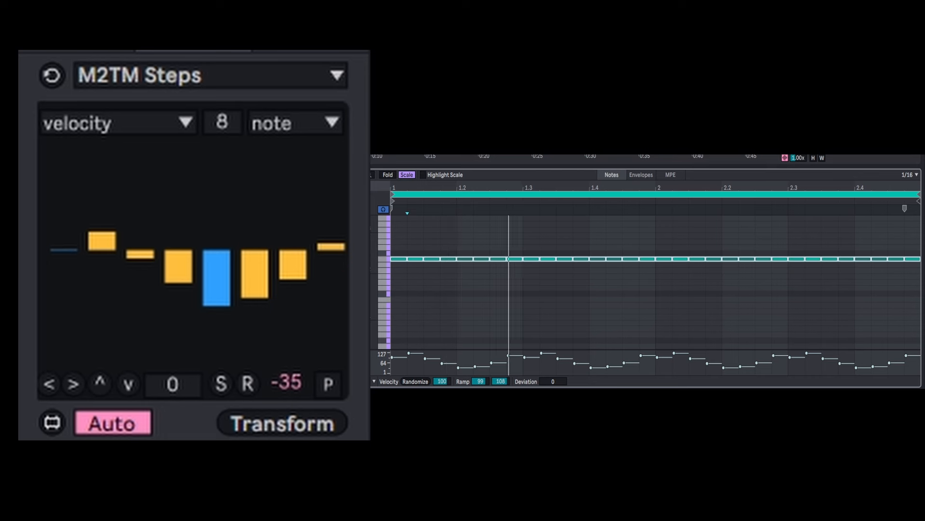
Step: Reset all eight velocity steps to 0
{"action": "left_click", "coordinate": [127, 126]}
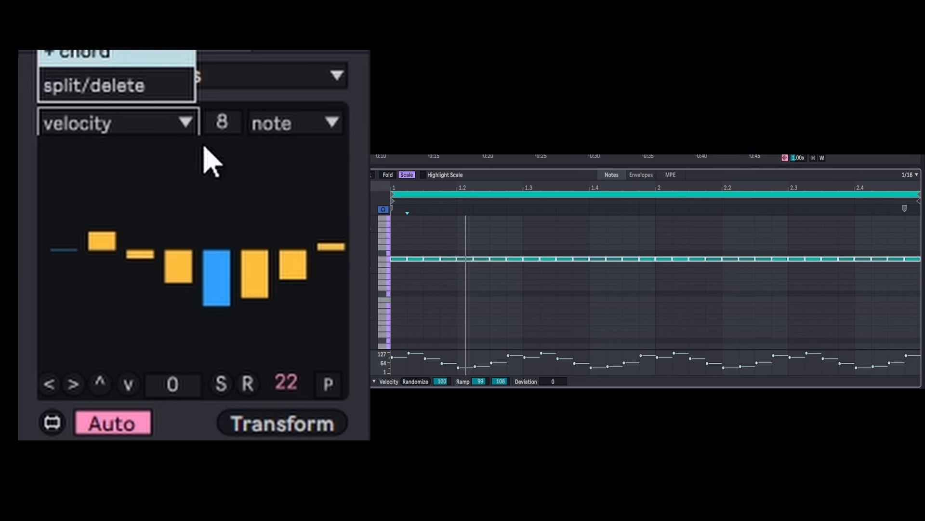
{"action": "left_click", "coordinate": [181, 398]}
{"action": "key", "text": "Return"}
Step: Switch the transformation to velocity set mode and draw a pattern of low velocities across the eight steps
{"action": "left_click", "coordinate": [147, 122]}
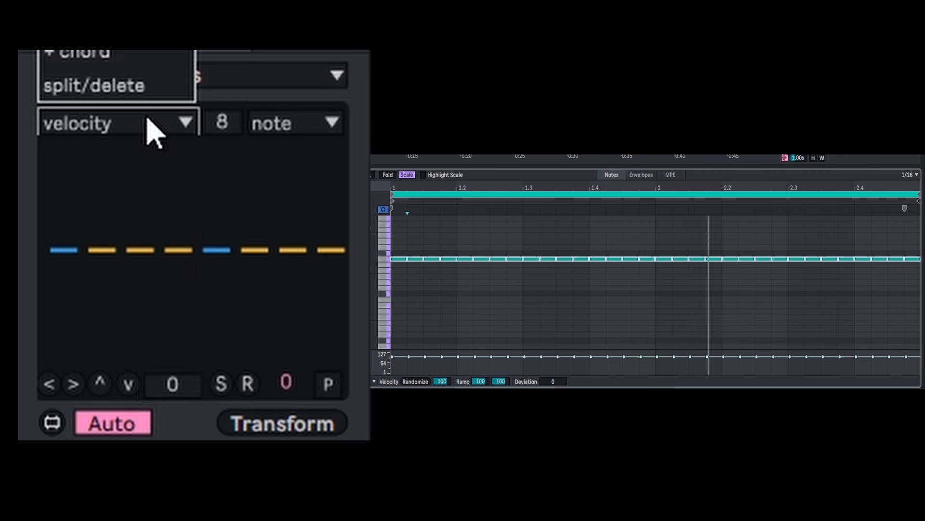
{"action": "left_click", "coordinate": [115, 52]}
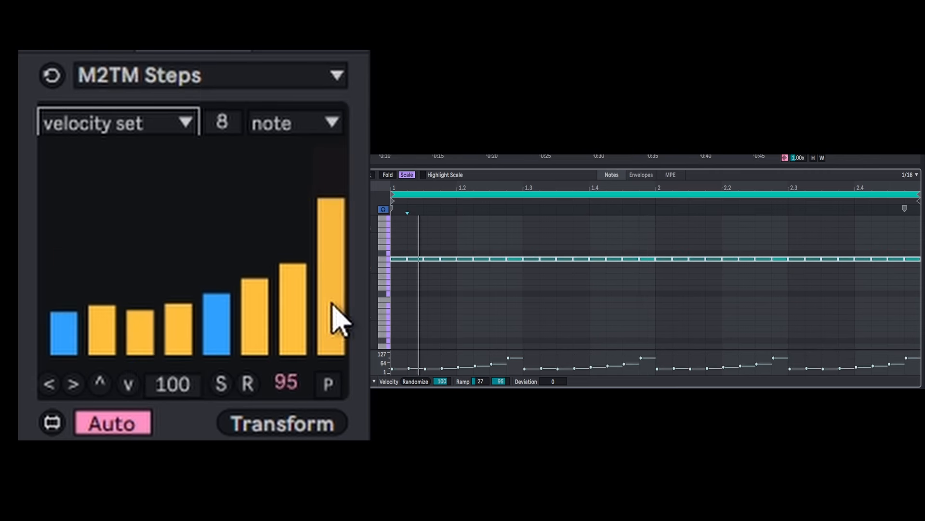
{"action": "mouse_move", "coordinate": [332, 304]}
{"action": "left_mouse_down"}
{"action": "mouse_move", "coordinate": [309, 359]}
{"action": "mouse_move", "coordinate": [265, 340]}
{"action": "mouse_move", "coordinate": [161, 331]}
{"action": "mouse_move", "coordinate": [79, 265]}
{"action": "left_mouse_up"}
{"action": "mouse_move", "coordinate": [138, 319]}
{"action": "left_mouse_down"}
{"action": "mouse_move", "coordinate": [141, 335]}
{"action": "mouse_move", "coordinate": [76, 314]}
{"action": "left_mouse_up"}
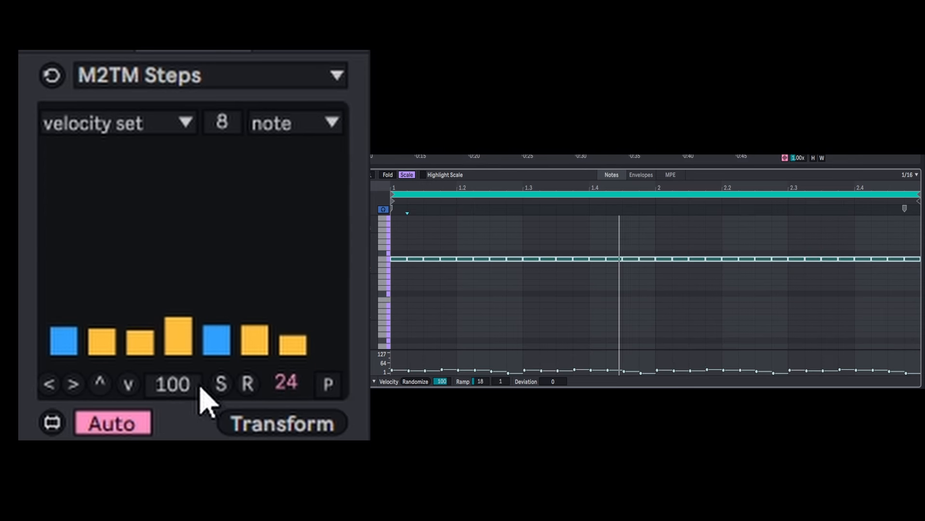
Step: Reset all eight velocity set steps to 100
{"action": "left_click", "coordinate": [180, 384]}
{"action": "key", "text": "Return"}
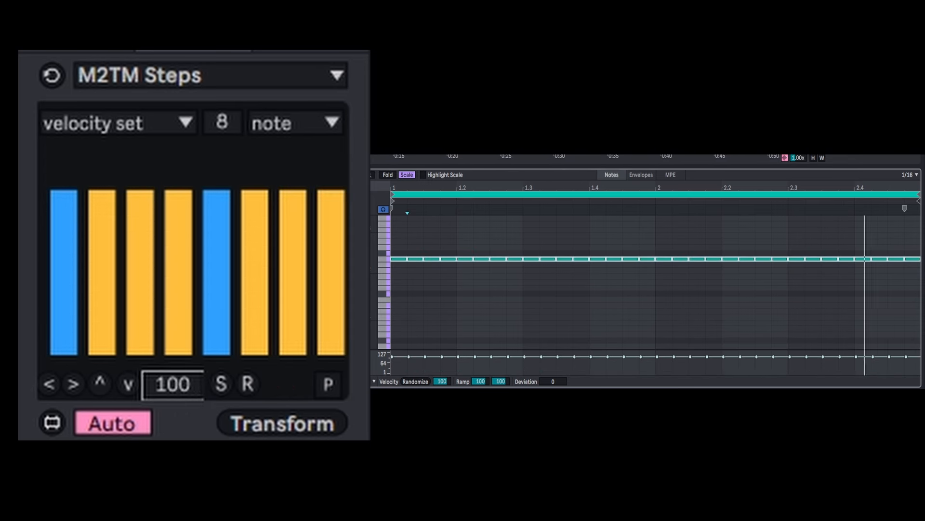
{"action": "left_click_drag", "start_coordinate": [178, 384], "coordinate": [178, 472]}
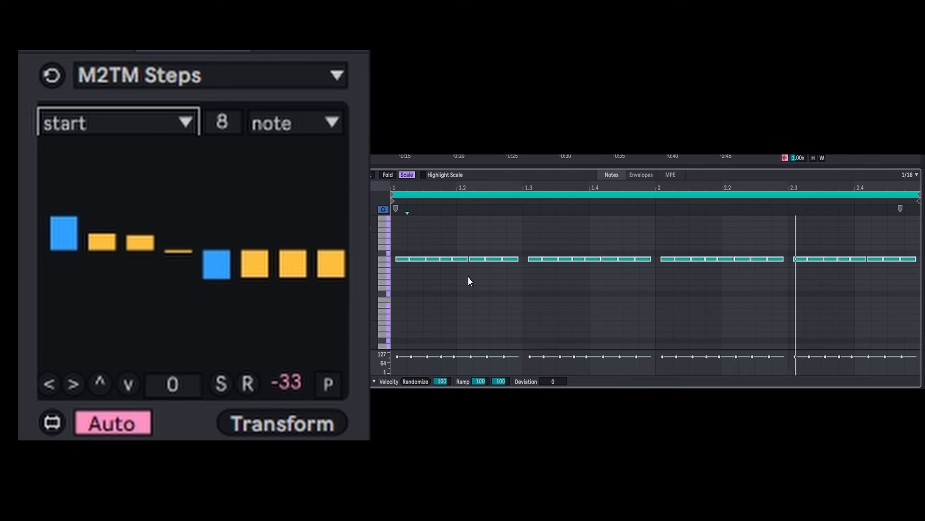
Step: In start mode, reset the steps to 0, then offset the first and fourth steps later and the second step earlier
{"action": "left_click", "coordinate": [183, 385]}
{"action": "key", "text": "Return"}
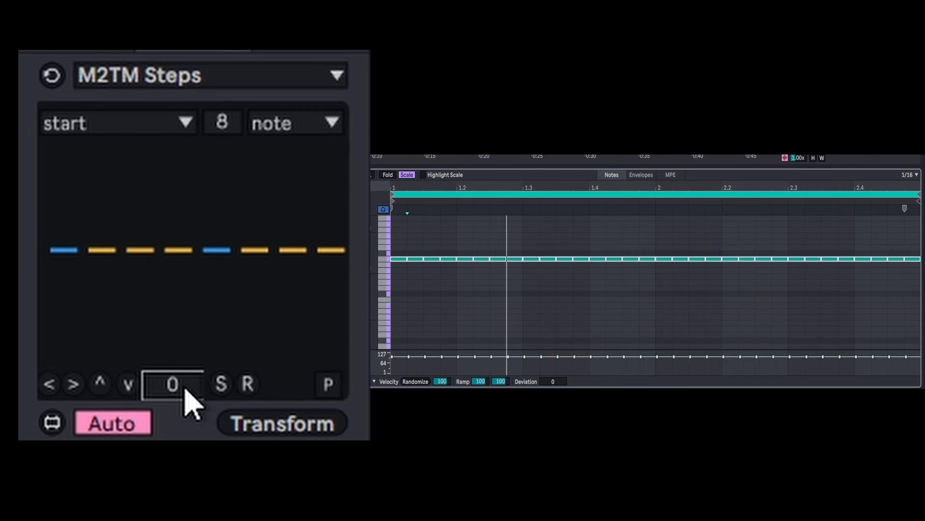
{"action": "left_click_drag", "start_coordinate": [66, 248], "coordinate": [70, 213]}
{"action": "mouse_move", "coordinate": [109, 249]}
{"action": "left_mouse_down"}
{"action": "mouse_move", "coordinate": [113, 242]}
{"action": "mouse_move", "coordinate": [105, 276]}
{"action": "left_mouse_up"}
{"action": "left_click_drag", "start_coordinate": [194, 248], "coordinate": [186, 231]}
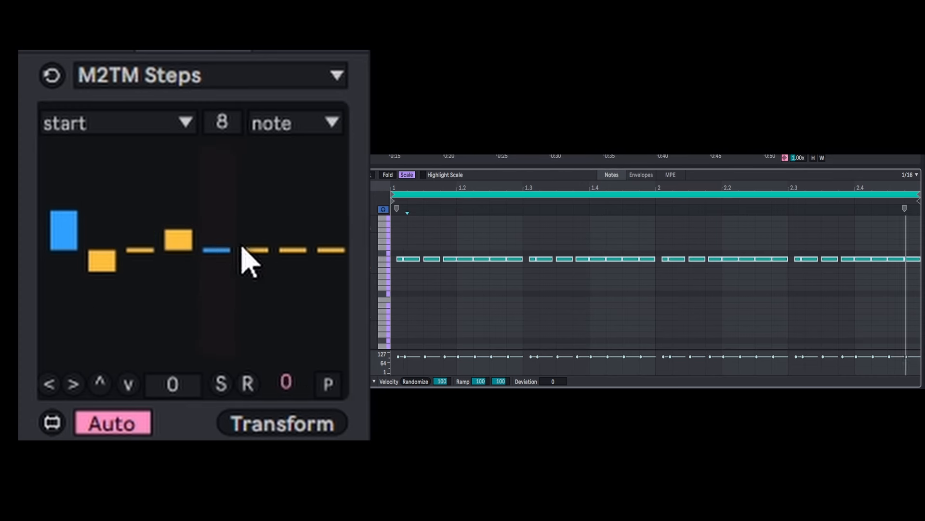
Step: Offset the start of the fifth step by 71, the eighth by 48, the sixth slightly later and the seventh earlier
{"action": "mouse_move", "coordinate": [289, 249]}
{"action": "left_mouse_down"}
{"action": "mouse_move", "coordinate": [284, 239]}
{"action": "mouse_move", "coordinate": [310, 243]}
{"action": "mouse_move", "coordinate": [335, 213]}
{"action": "left_mouse_up"}
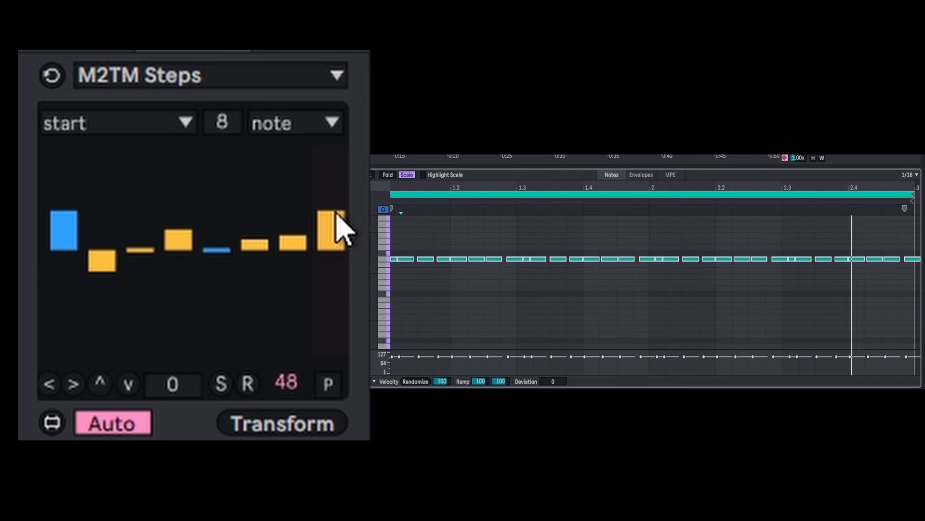
{"action": "left_click_drag", "start_coordinate": [230, 249], "coordinate": [225, 207]}
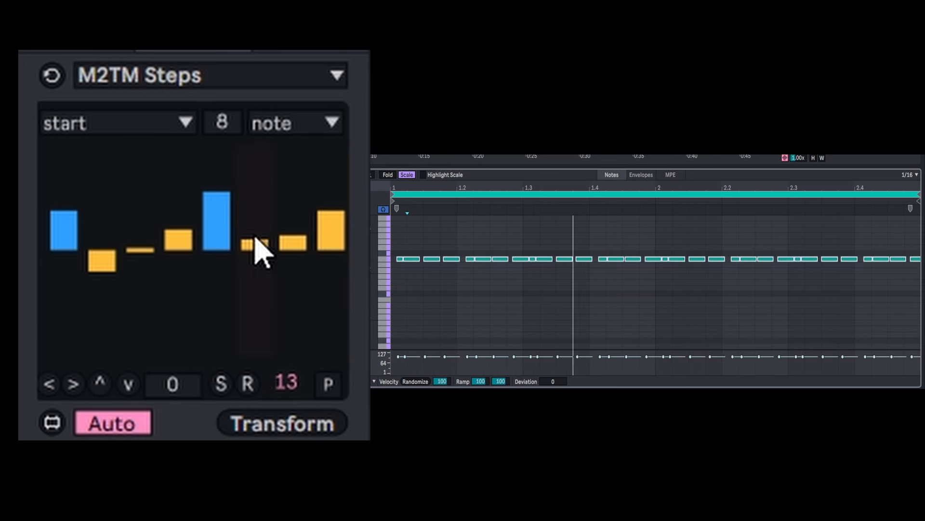
{"action": "mouse_move", "coordinate": [255, 239]}
{"action": "left_mouse_down"}
{"action": "mouse_move", "coordinate": [265, 233]}
{"action": "mouse_move", "coordinate": [283, 256]}
{"action": "mouse_move", "coordinate": [290, 294]}
{"action": "left_mouse_up"}
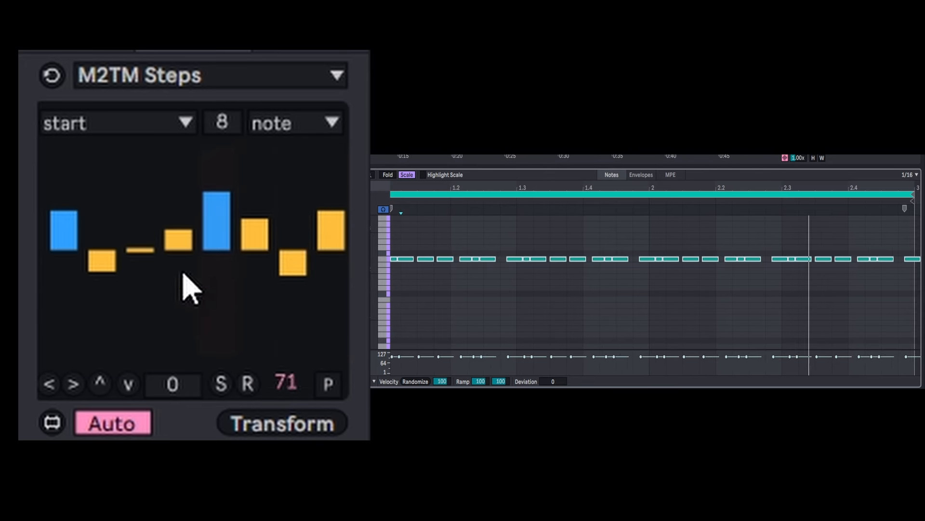
Step: Reset all start offsets to 0 and switch the transformation to duration mode
{"action": "double_click", "coordinate": [177, 385]}
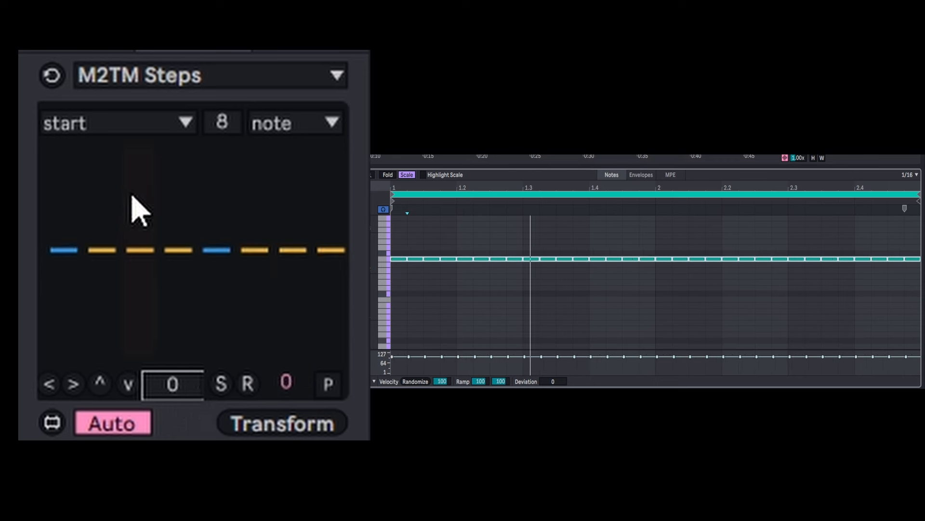
{"action": "left_click", "coordinate": [93, 116]}
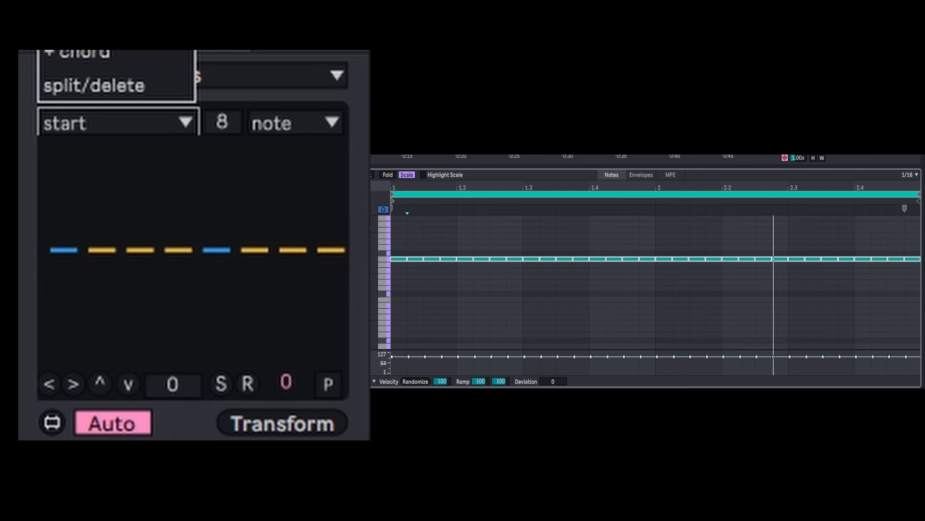
{"action": "left_click", "coordinate": [96, 29]}
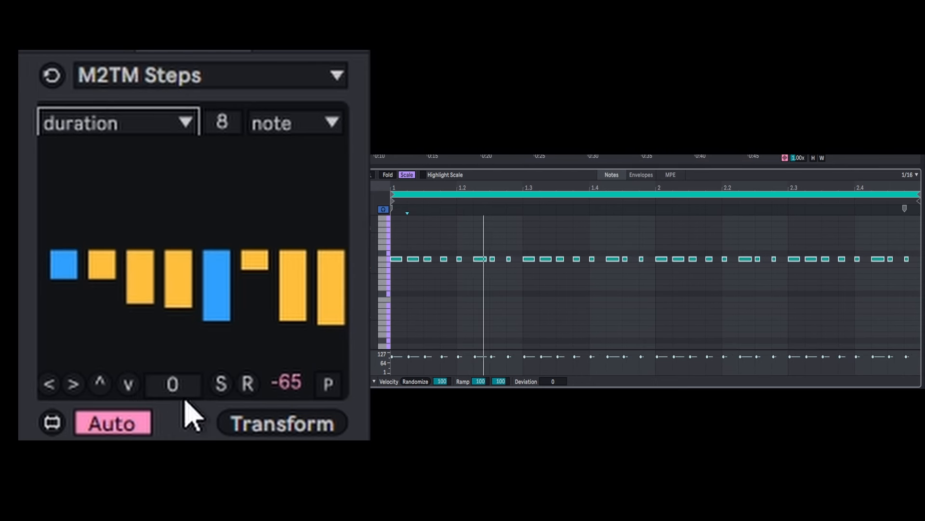
Step: Draw a pattern of shortened durations across all eight steps, then reset every step to 0
{"action": "double_click", "coordinate": [174, 384]}
{"action": "mouse_move", "coordinate": [153, 263]}
{"action": "left_mouse_down"}
{"action": "mouse_move", "coordinate": [126, 294]}
{"action": "mouse_move", "coordinate": [161, 271]}
{"action": "mouse_move", "coordinate": [146, 274]}
{"action": "mouse_move", "coordinate": [276, 295]}
{"action": "mouse_move", "coordinate": [273, 313]}
{"action": "mouse_move", "coordinate": [29, 331]}
{"action": "mouse_move", "coordinate": [83, 318]}
{"action": "mouse_move", "coordinate": [73, 334]}
{"action": "mouse_move", "coordinate": [99, 328]}
{"action": "left_mouse_up"}
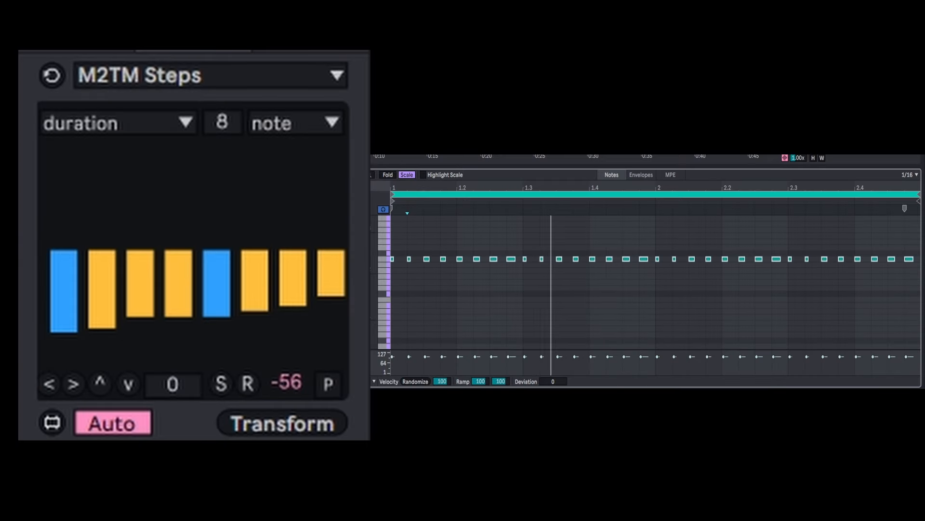
{"action": "double_click", "coordinate": [191, 381]}
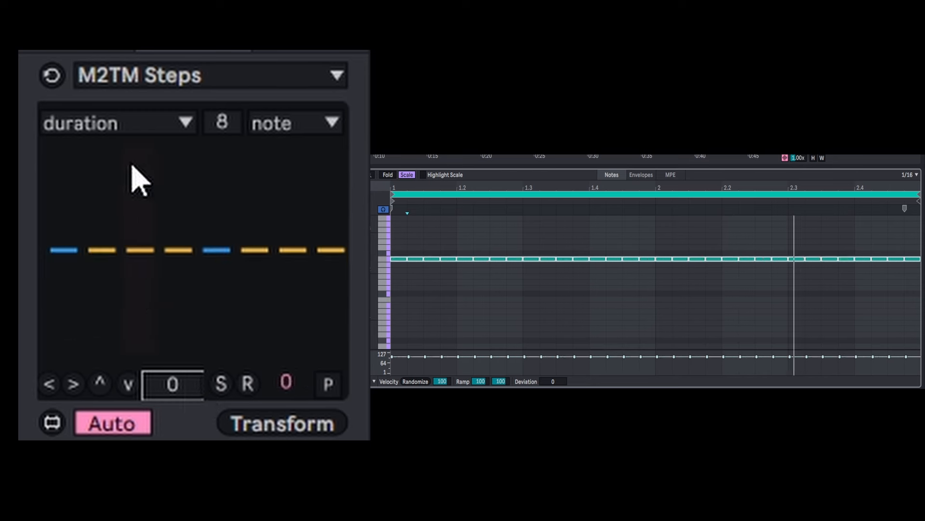
Step: In chance mode, clear the steps, lower the first to its minimum, the fourth to -53 and the sixth, and raise the seventh and eighth
{"action": "left_click", "coordinate": [105, 115]}
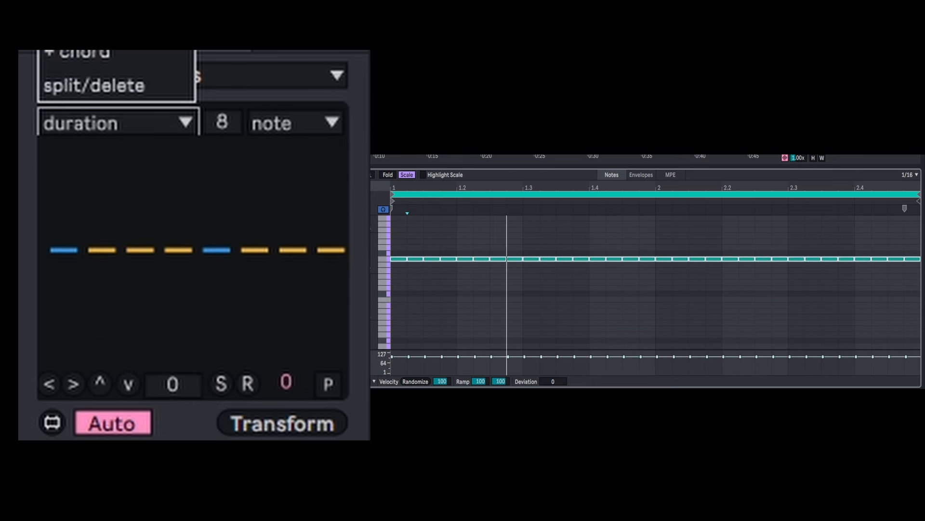
{"action": "left_click", "coordinate": [115, 19]}
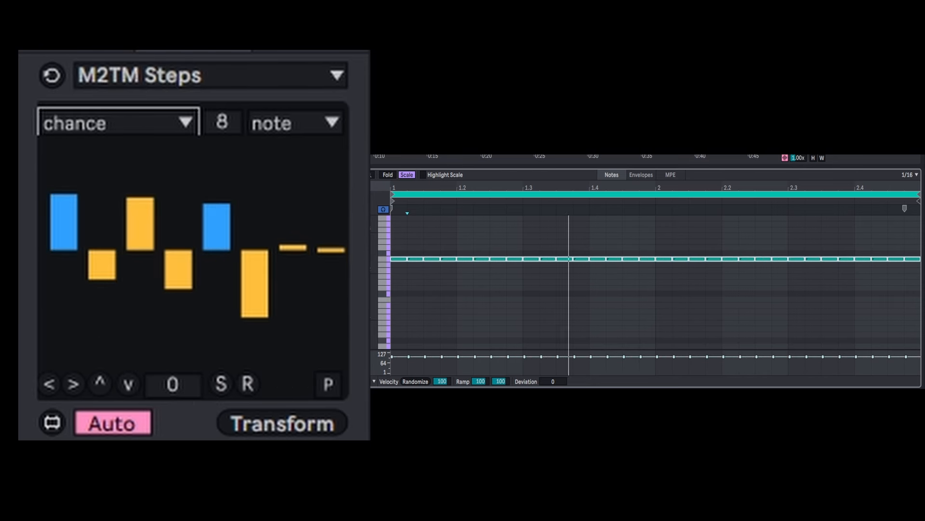
{"action": "double_click", "coordinate": [167, 379]}
{"action": "left_click_drag", "start_coordinate": [81, 248], "coordinate": [63, 424]}
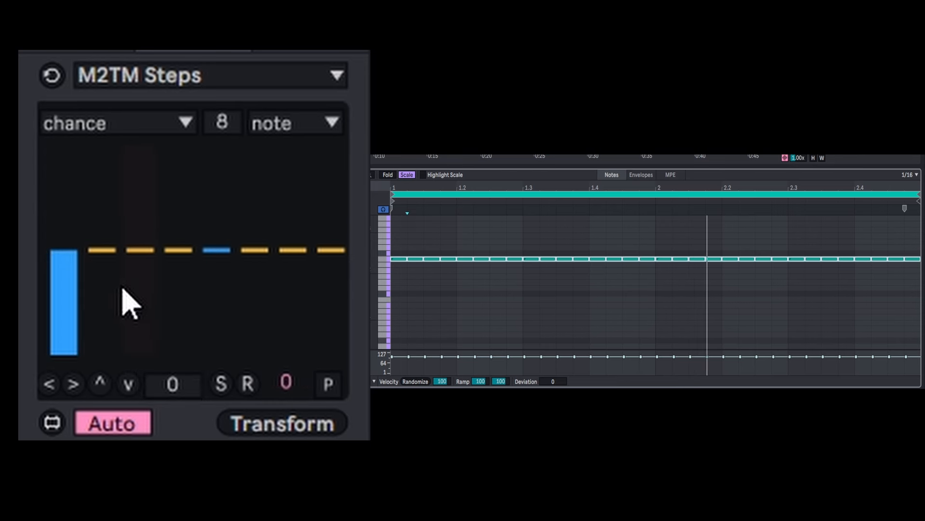
{"action": "left_click_drag", "start_coordinate": [174, 257], "coordinate": [177, 308]}
{"action": "mouse_move", "coordinate": [244, 275]}
{"action": "left_mouse_down"}
{"action": "mouse_move", "coordinate": [259, 286]}
{"action": "mouse_move", "coordinate": [256, 345]}
{"action": "mouse_move", "coordinate": [258, 336]}
{"action": "left_mouse_up"}
{"action": "mouse_move", "coordinate": [304, 209]}
{"action": "left_mouse_down"}
{"action": "mouse_move", "coordinate": [288, 232]}
{"action": "mouse_move", "coordinate": [337, 193]}
{"action": "left_mouse_up"}
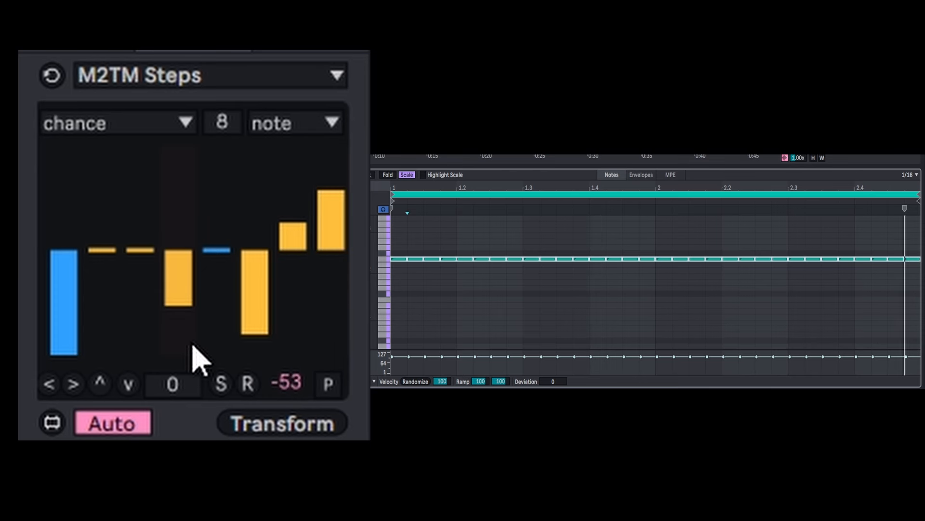
Step: Reset the chance steps to 0 and switch to mute mode with all steps cleared
{"action": "left_click", "coordinate": [183, 390]}
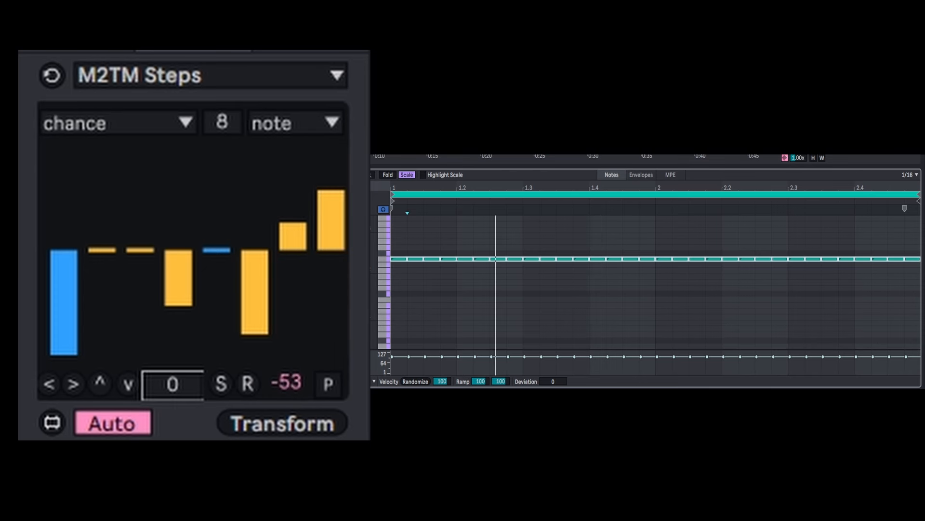
{"action": "left_click", "coordinate": [122, 128]}
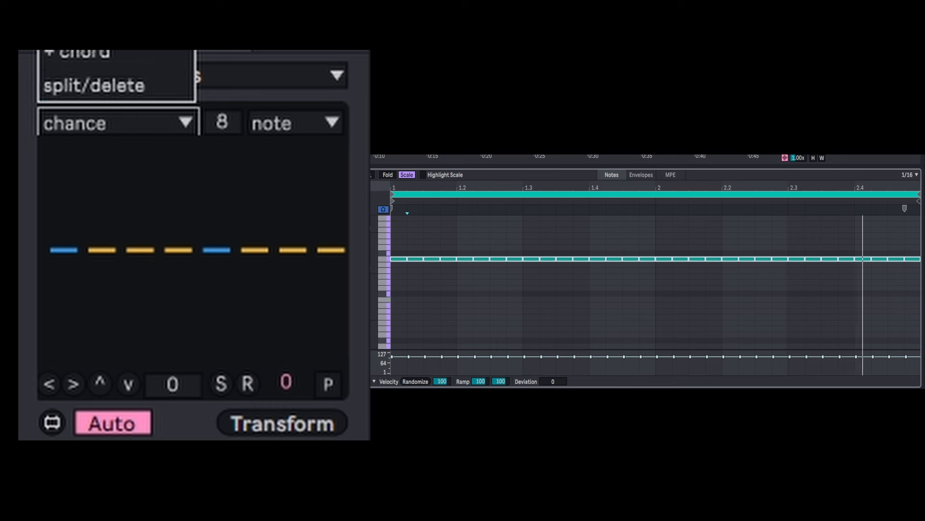
{"action": "left_click", "coordinate": [91, 20]}
{"action": "left_click", "coordinate": [174, 391]}
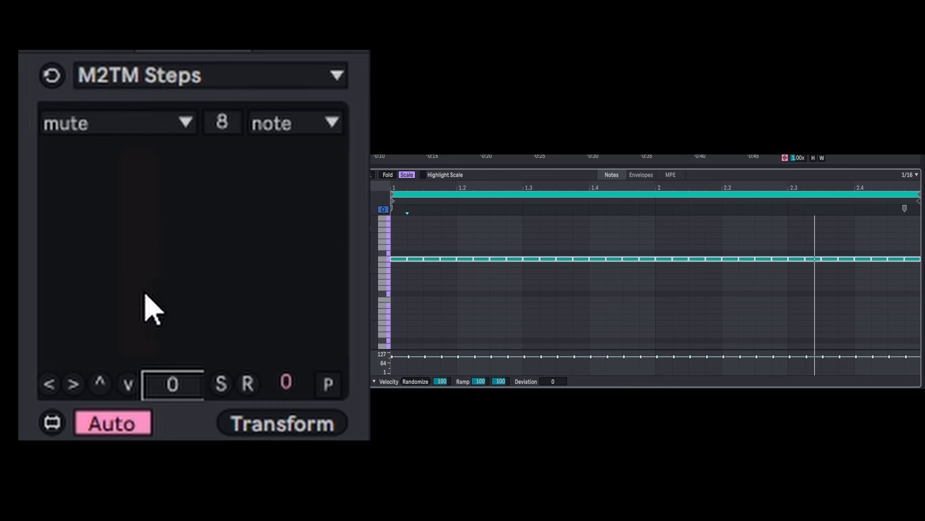
Step: Mute the first, fourth and seventh steps of the eight-step pattern, and the first and fourth steps of a seven-step pattern
{"action": "left_click", "coordinate": [81, 282]}
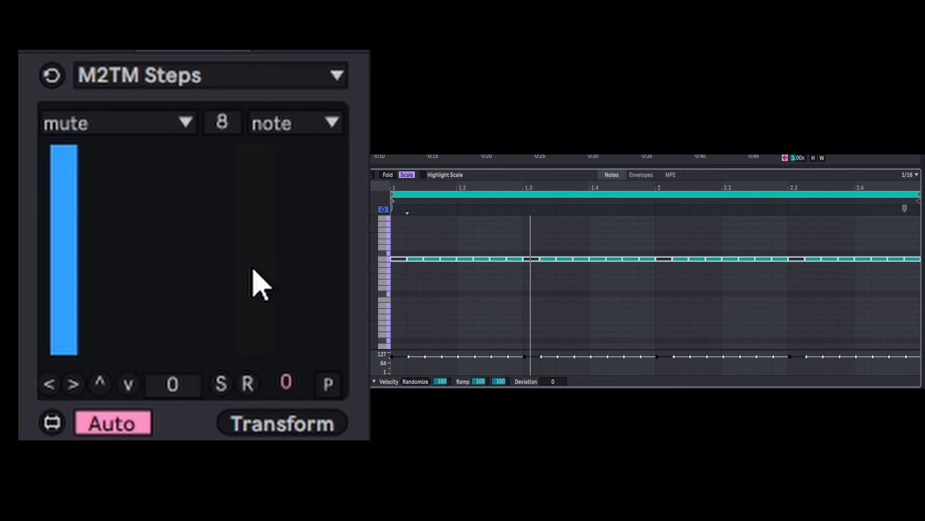
{"action": "left_click", "coordinate": [176, 284]}
{"action": "left_click", "coordinate": [288, 292]}
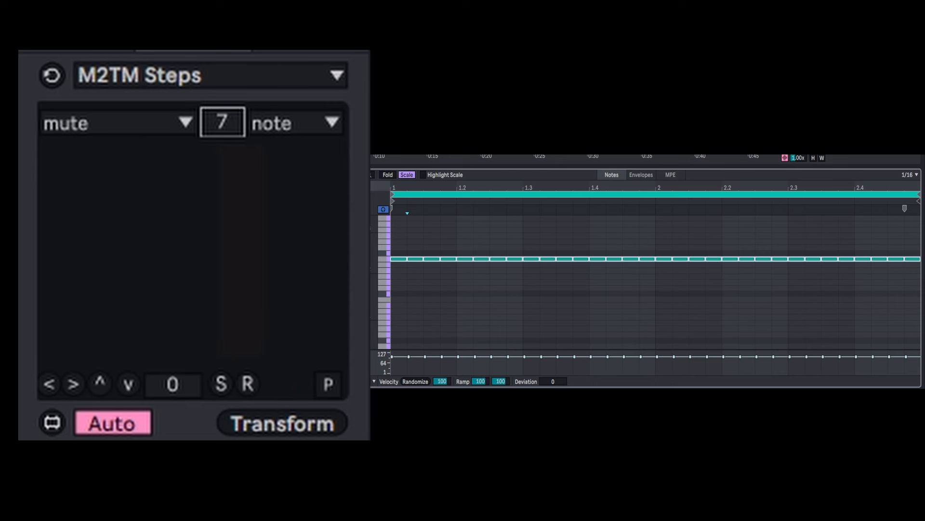
{"action": "left_click", "coordinate": [57, 303]}
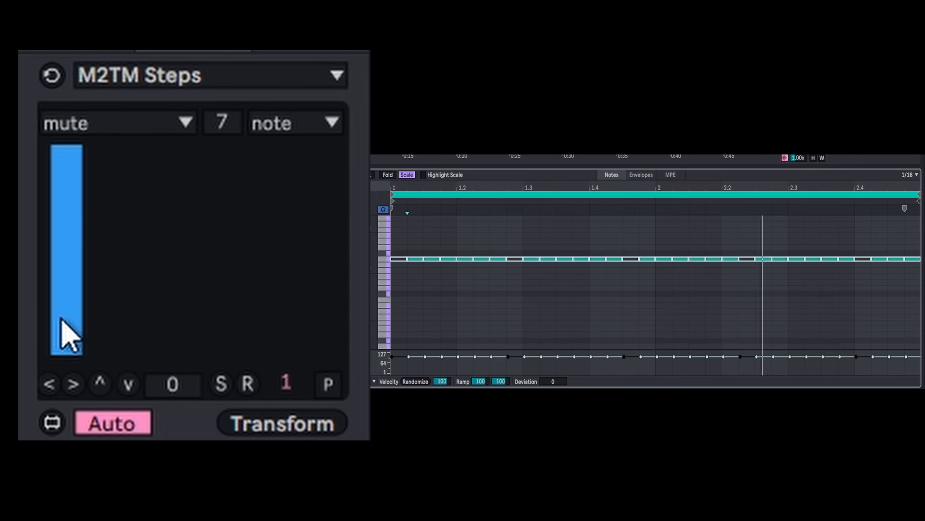
{"action": "left_click", "coordinate": [185, 296]}
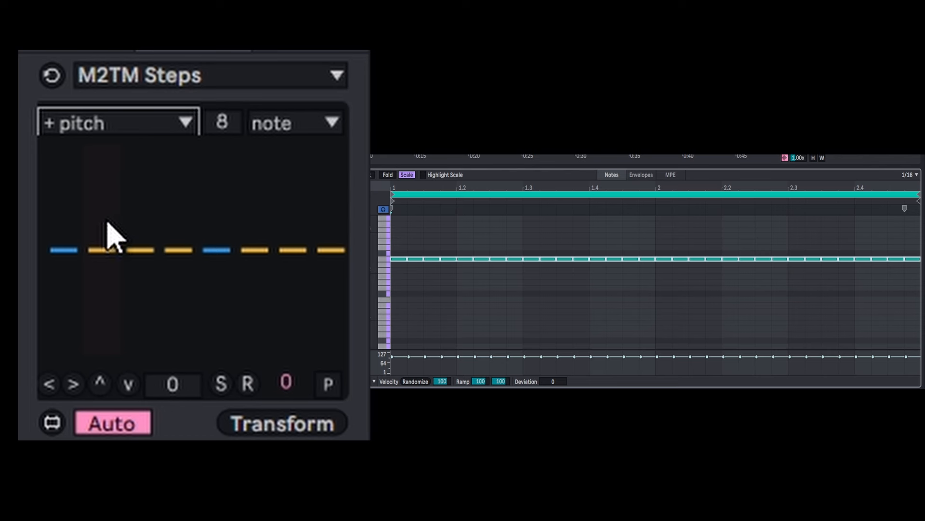
Step: In + pitch mode, set the second of eight steps to 4, then switch to + pitch quant. mode
{"action": "left_click_drag", "start_coordinate": [111, 236], "coordinate": [111, 217]}
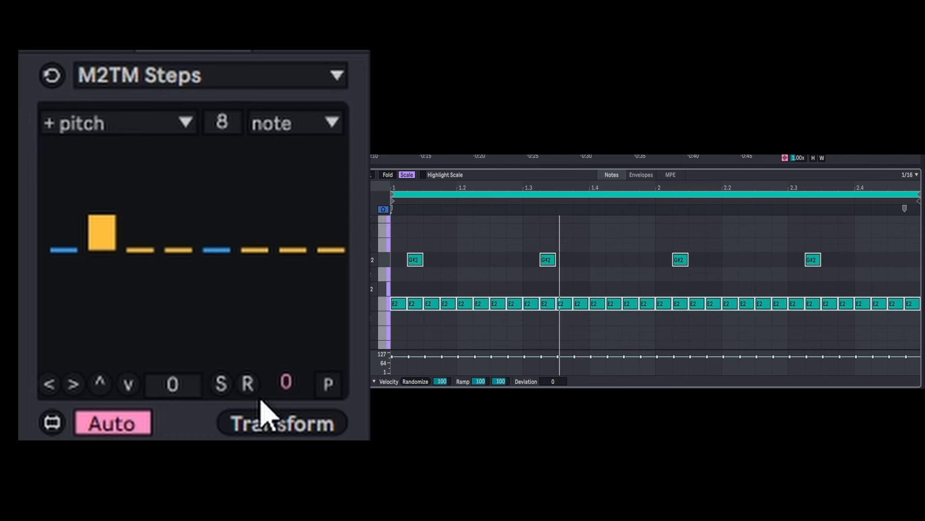
{"action": "left_click", "coordinate": [112, 126]}
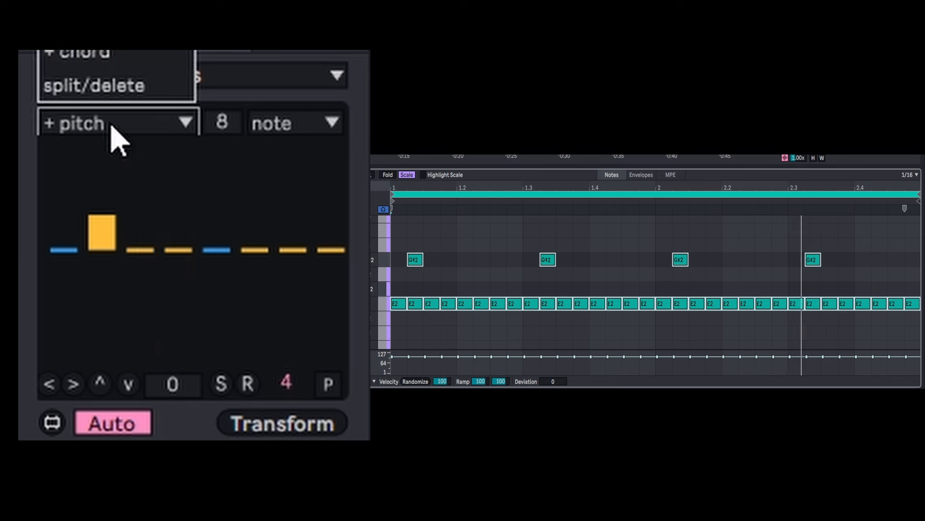
{"action": "left_click", "coordinate": [138, 29]}
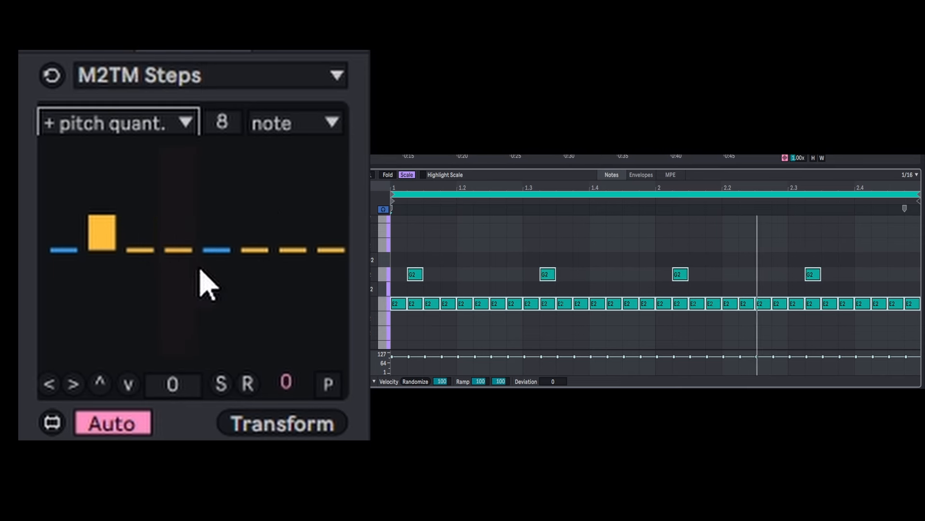
Step: Set the sixth step to 1 and the seventh step to -5, then switch to + scale step mode
{"action": "left_click", "coordinate": [254, 234]}
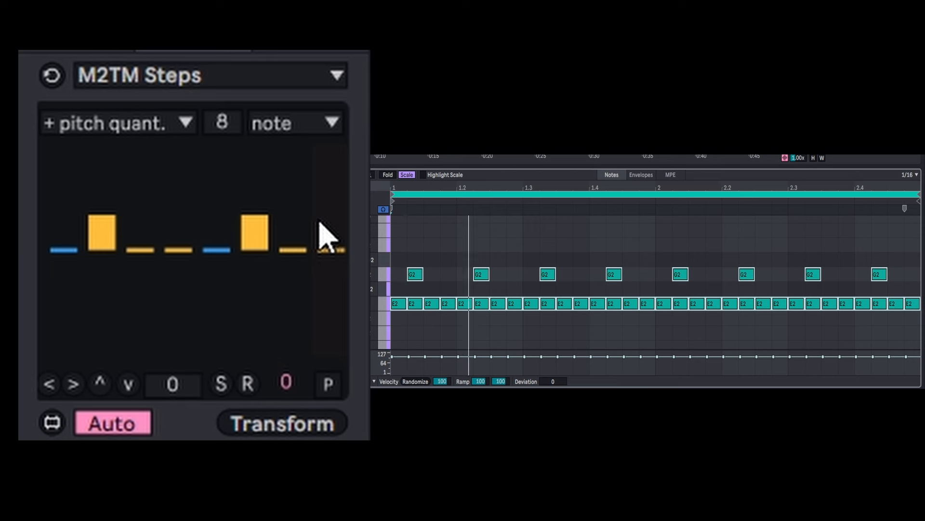
{"action": "mouse_move", "coordinate": [258, 259]}
{"action": "left_mouse_down"}
{"action": "mouse_move", "coordinate": [294, 249]}
{"action": "mouse_move", "coordinate": [274, 355]}
{"action": "mouse_move", "coordinate": [279, 299]}
{"action": "left_mouse_up"}
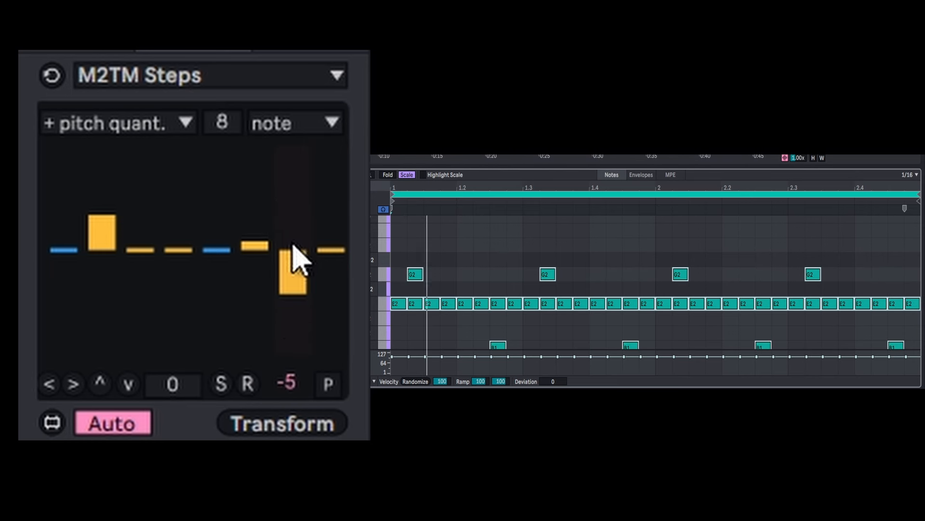
{"action": "left_click", "coordinate": [145, 124]}
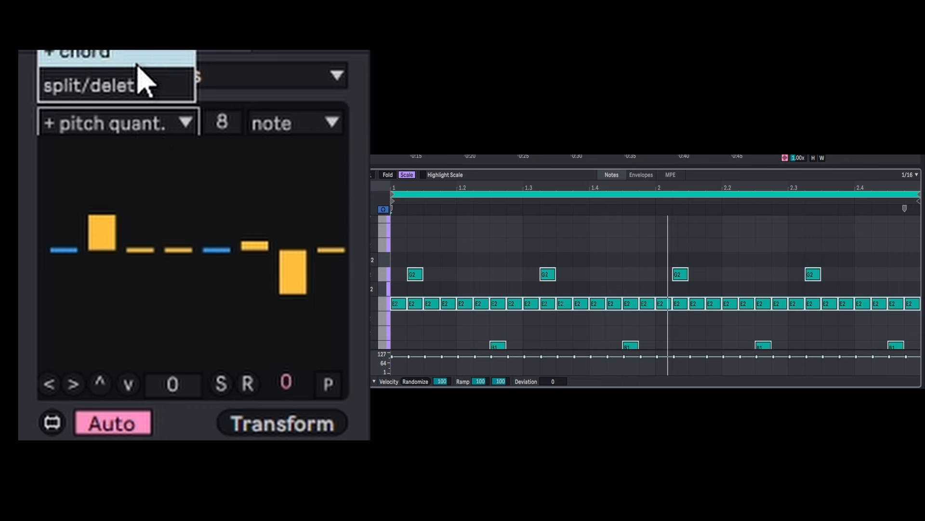
{"action": "left_click", "coordinate": [96, 19]}
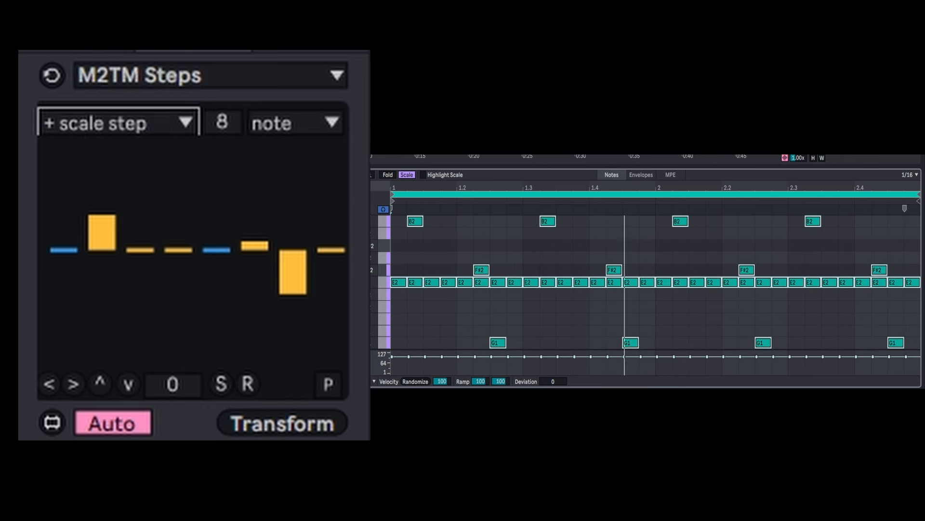
Step: In + octave mode, set the fourth and seventh of eight steps to 2 and the second step to -1
{"action": "left_click", "coordinate": [183, 125]}
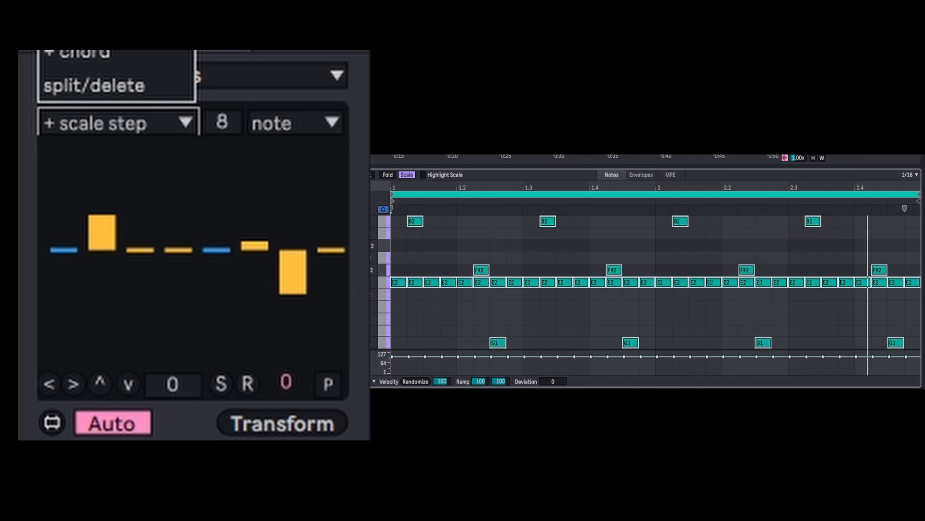
{"action": "left_click", "coordinate": [97, 18]}
{"action": "left_click", "coordinate": [180, 183]}
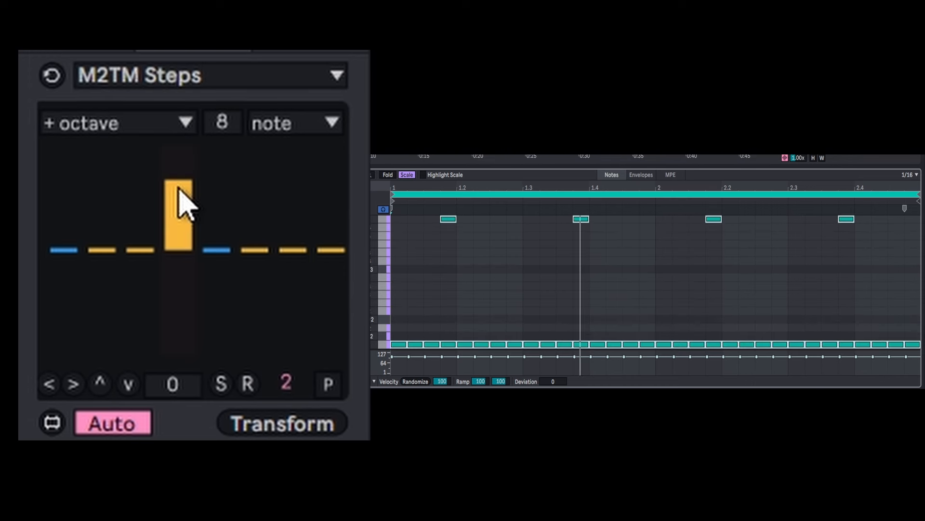
{"action": "left_click", "coordinate": [294, 190]}
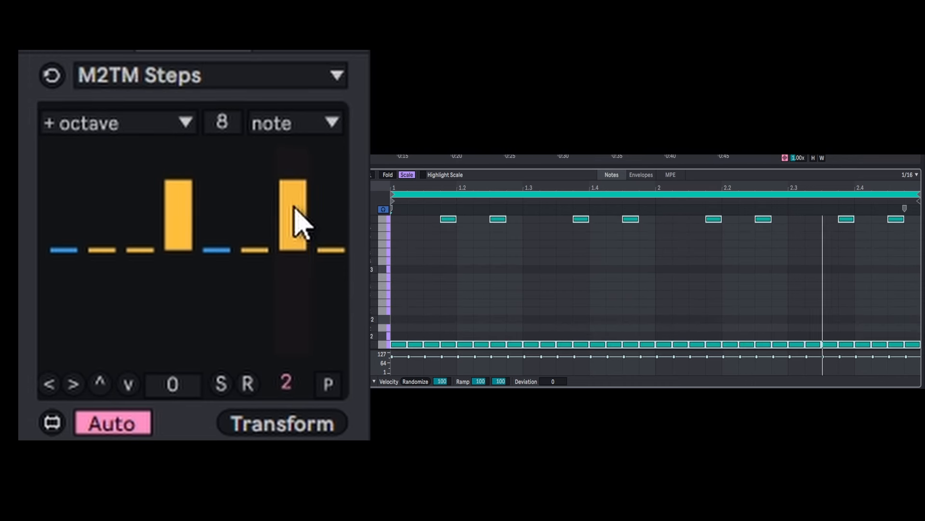
{"action": "left_click", "coordinate": [103, 278]}
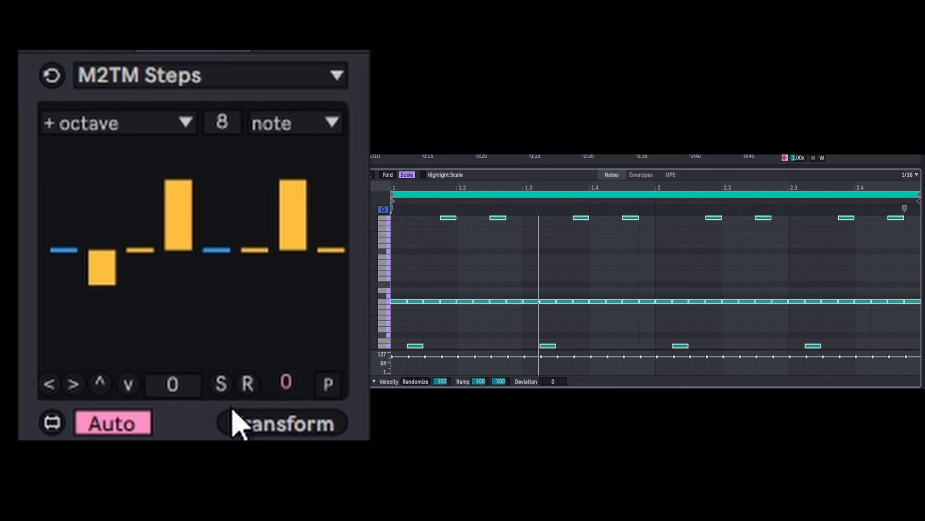
Step: Reset the octave steps to 0 and build a seven-step pattern with the second and sixth steps at 1 and the fourth at -1
{"action": "left_click", "coordinate": [178, 382]}
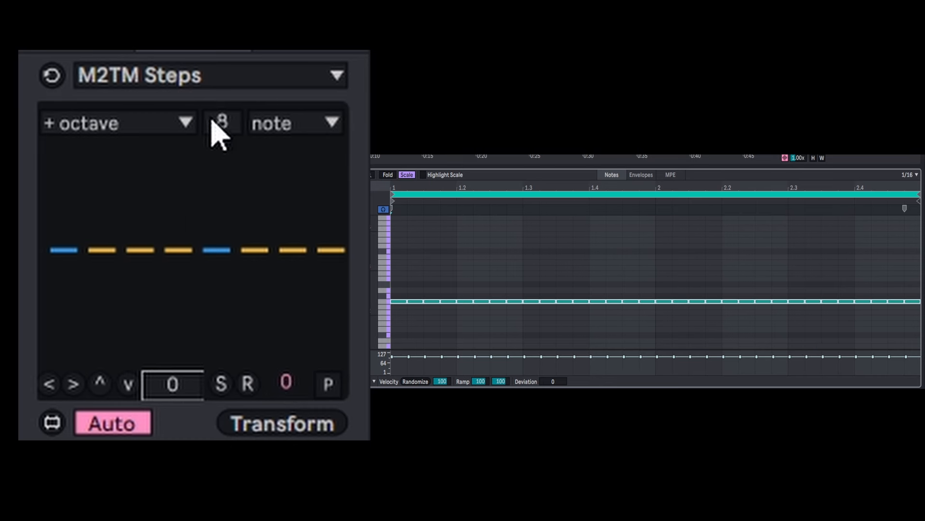
{"action": "left_click_drag", "start_coordinate": [217, 141], "coordinate": [217, 159]}
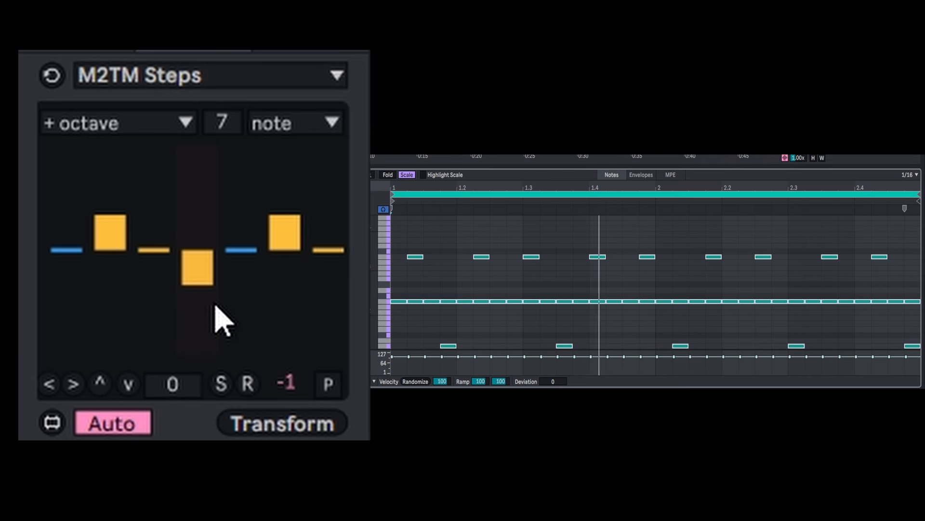
Step: Switch to + two intervals mode and reset all eight steps to 0
{"action": "left_click", "coordinate": [147, 126]}
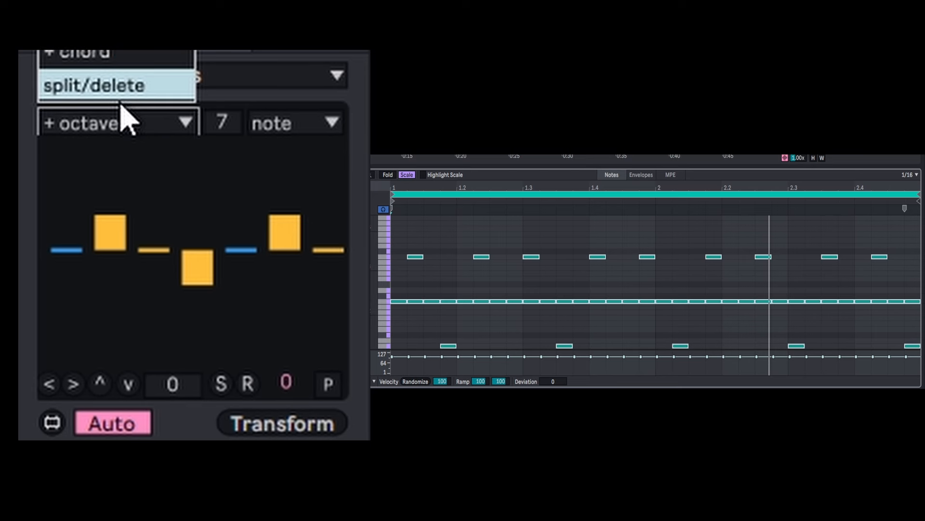
{"action": "left_click", "coordinate": [128, 48]}
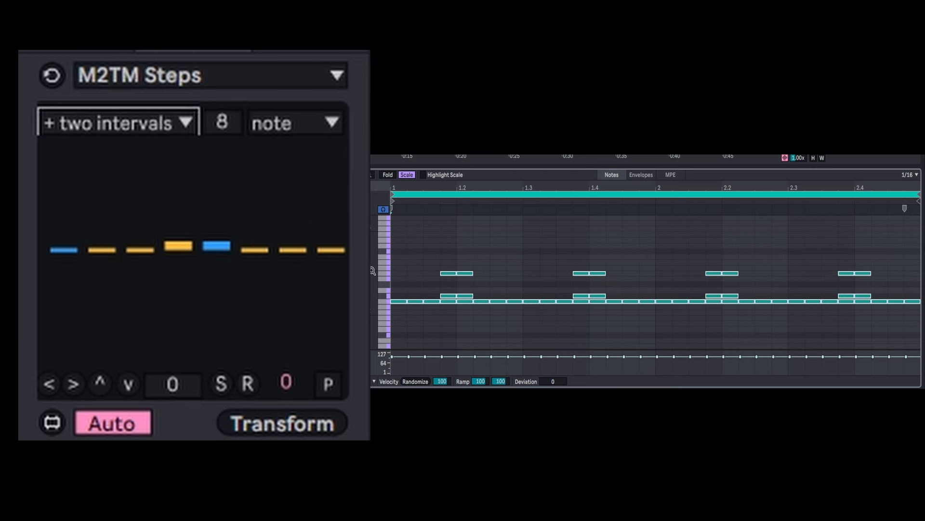
{"action": "left_click", "coordinate": [227, 237]}
{"action": "double_click", "coordinate": [191, 379]}
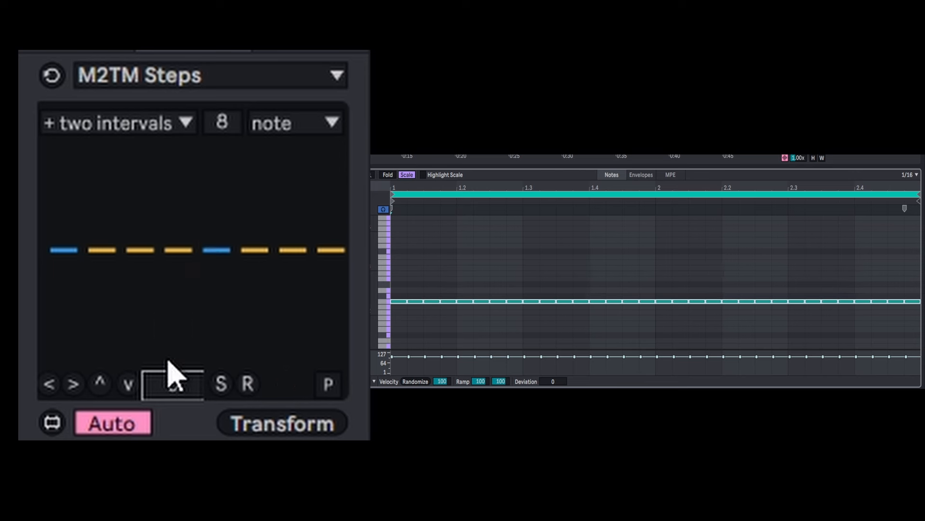
Step: Try different interval values on the second step, including 10 and -14
{"action": "left_click", "coordinate": [96, 225]}
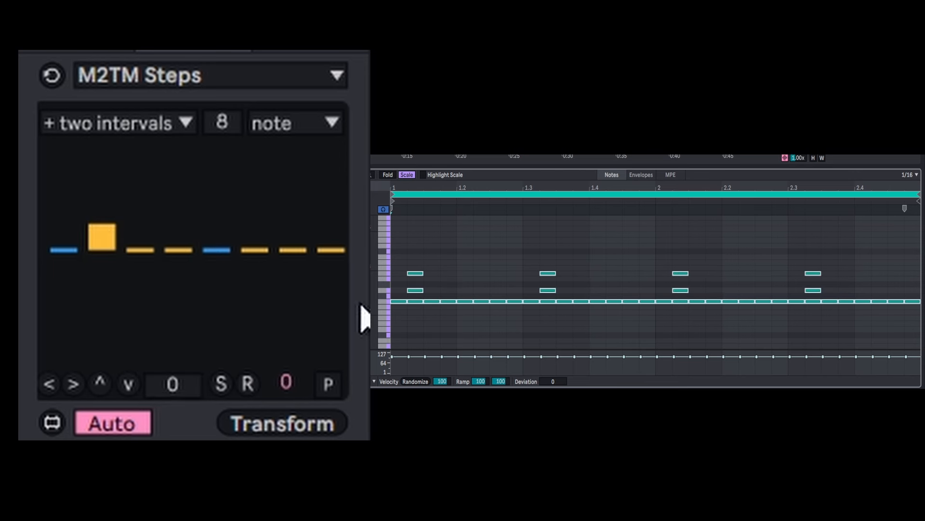
{"action": "left_click_drag", "start_coordinate": [118, 238], "coordinate": [102, 210]}
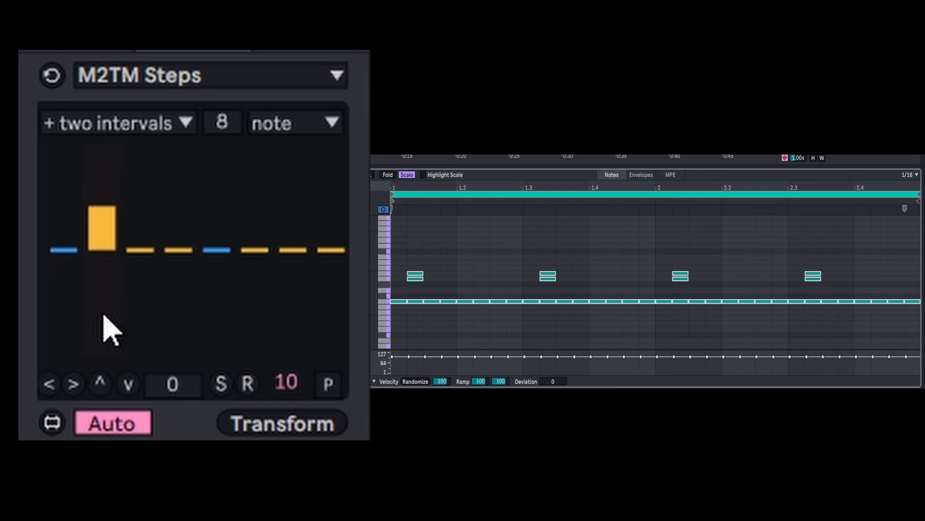
{"action": "left_click", "coordinate": [103, 173]}
{"action": "left_click", "coordinate": [99, 311]}
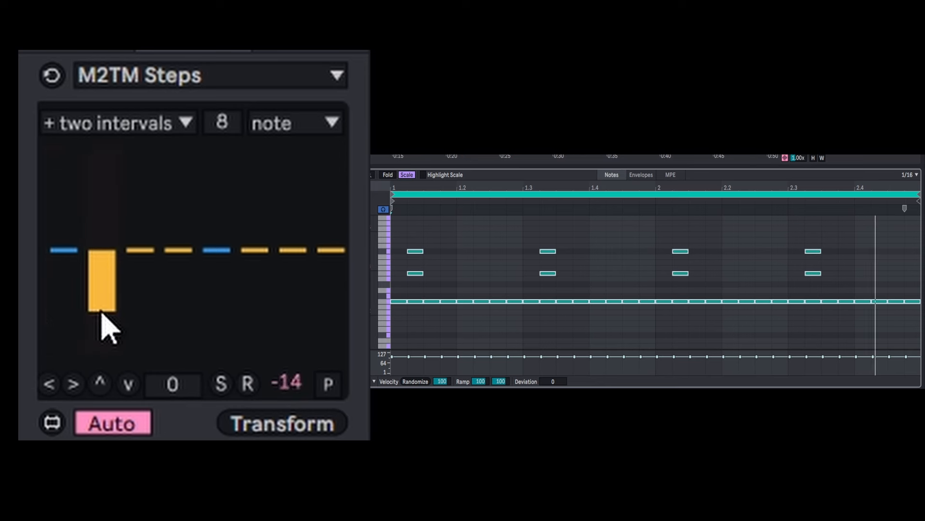
Step: Raise the seventh step, set the second step to 4, and try the fourth step at -10 and 3 before returning it to 0
{"action": "left_click", "coordinate": [292, 228]}
{"action": "left_click", "coordinate": [95, 235]}
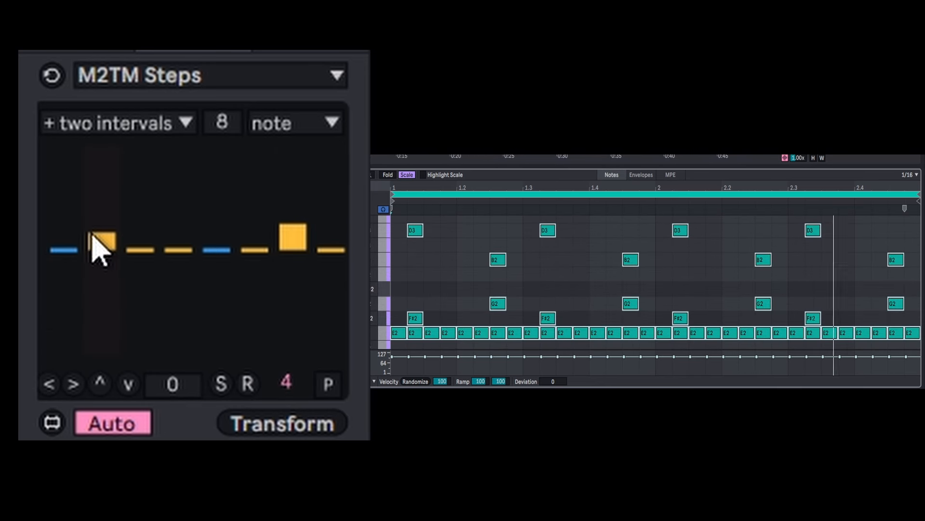
{"action": "left_click", "coordinate": [166, 295]}
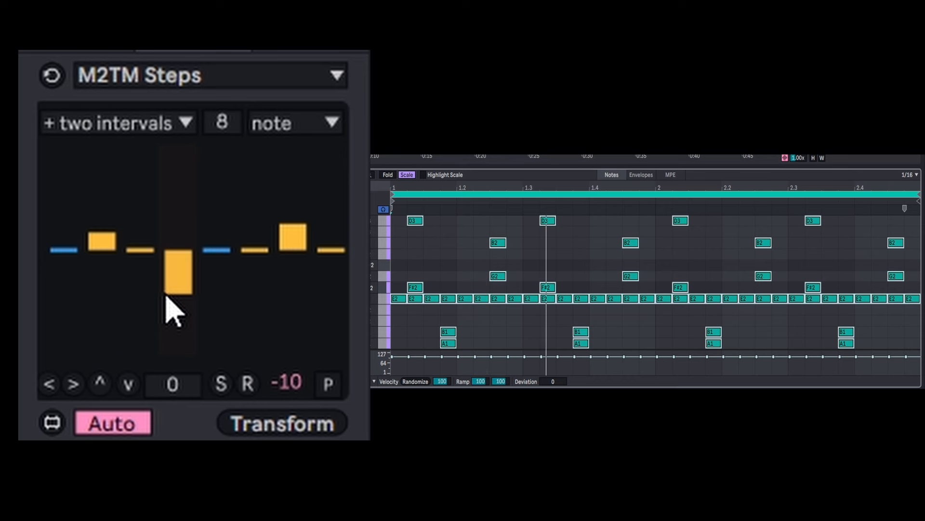
{"action": "left_click_drag", "start_coordinate": [166, 297], "coordinate": [184, 240]}
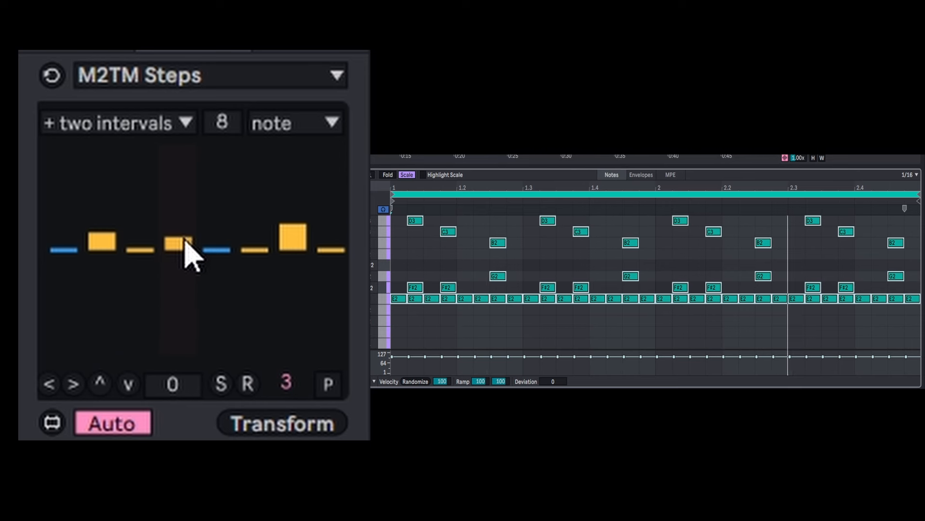
{"action": "left_click", "coordinate": [177, 251]}
Step: Set the fifth step to 3, raise the eighth step well above the others, and shorten the pattern to seven steps
{"action": "left_click", "coordinate": [208, 237]}
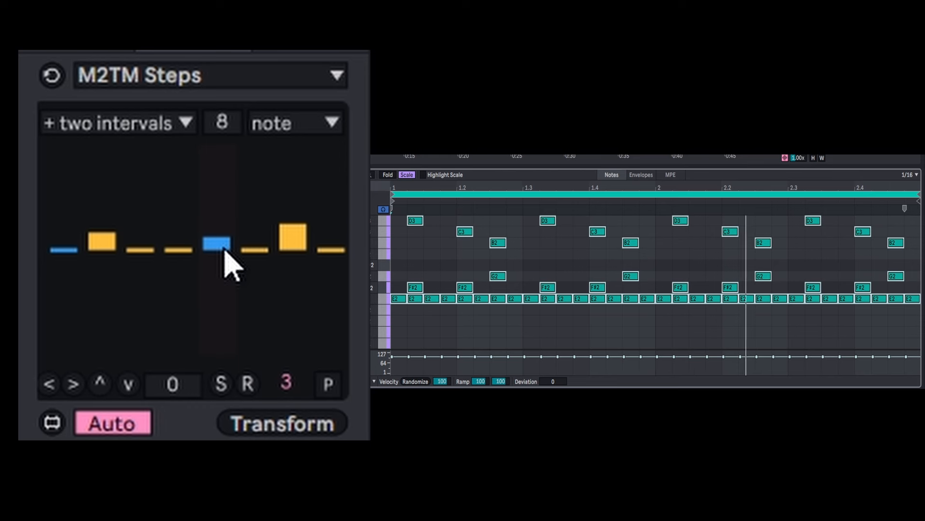
{"action": "left_click_drag", "start_coordinate": [346, 248], "coordinate": [333, 182]}
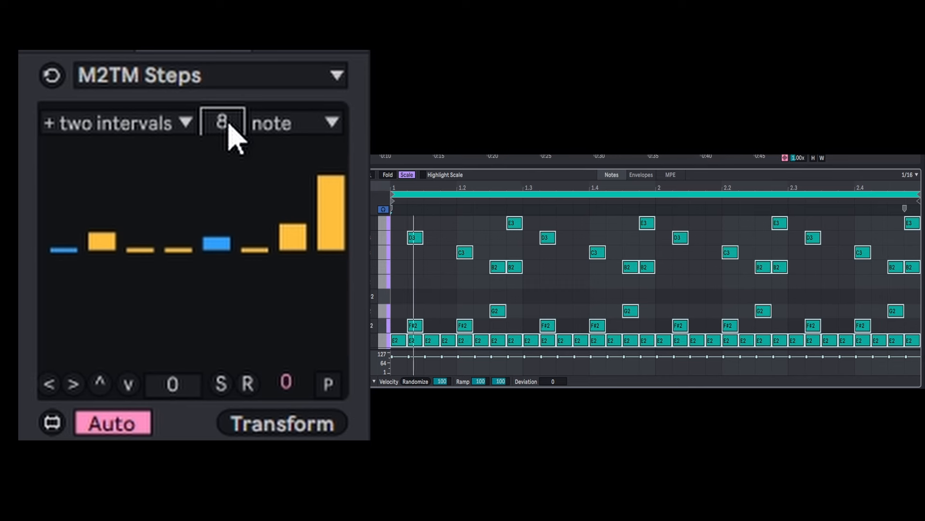
{"action": "left_click_drag", "start_coordinate": [230, 124], "coordinate": [229, 131]}
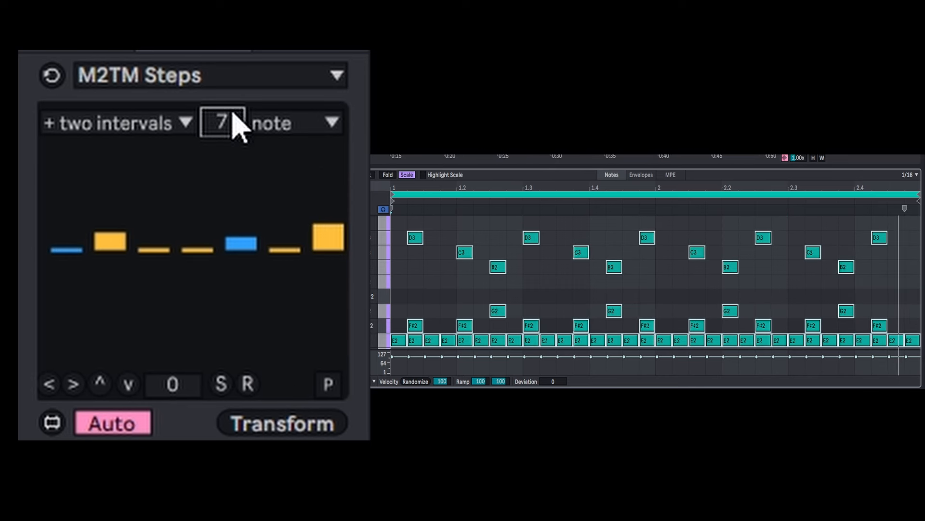
Step: Switch to + chord mode and set the first step to 3, then 8, then -10
{"action": "left_click", "coordinate": [144, 137]}
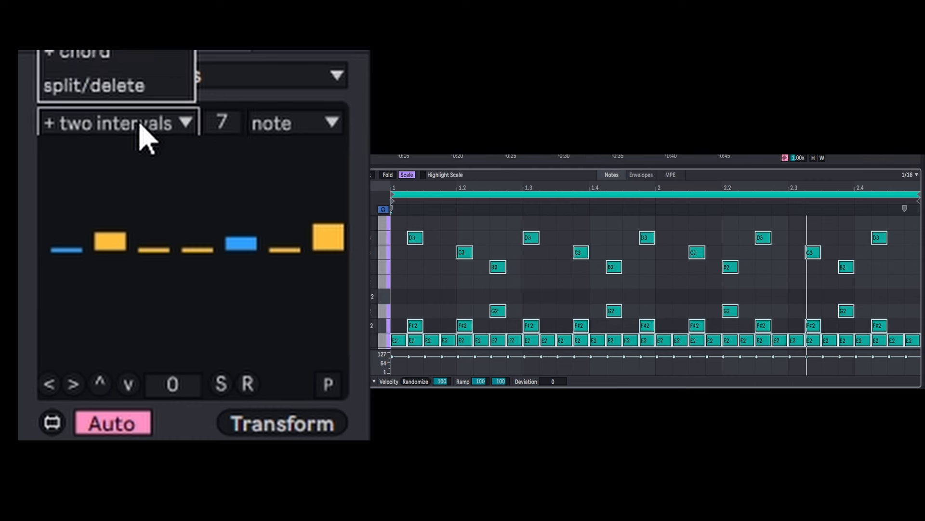
{"action": "left_click", "coordinate": [135, 51]}
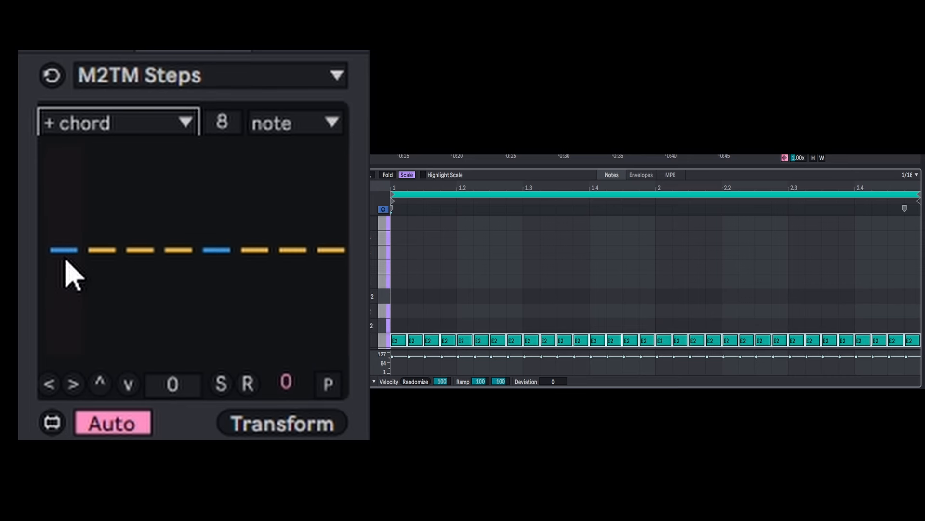
{"action": "left_click", "coordinate": [54, 238]}
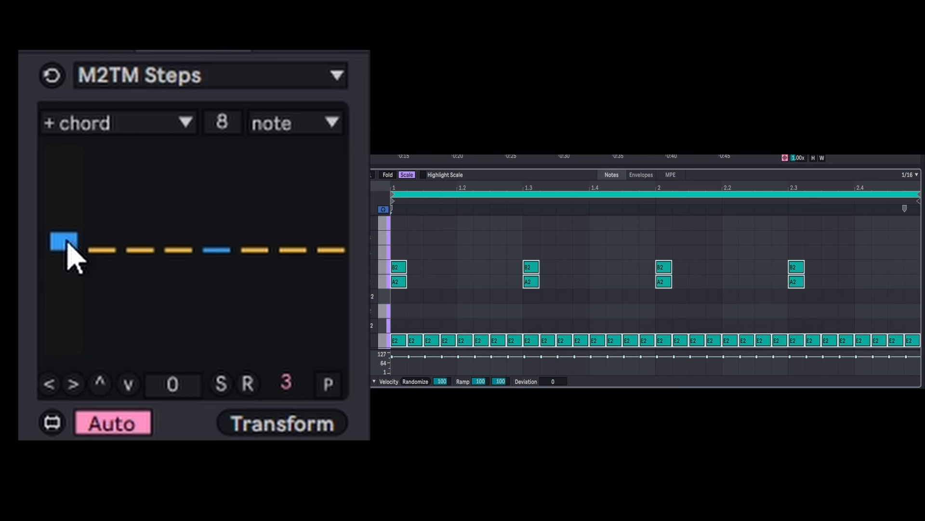
{"action": "left_click_drag", "start_coordinate": [68, 243], "coordinate": [68, 206]}
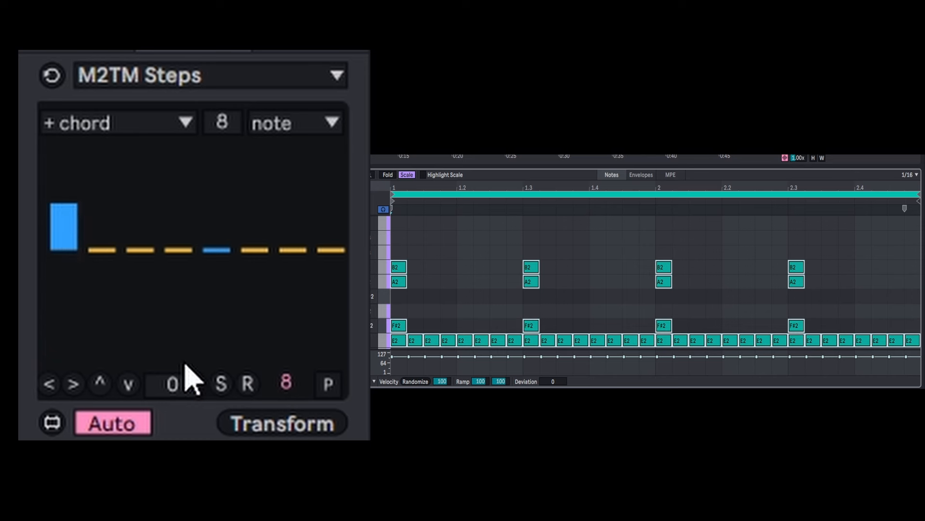
{"action": "left_click_drag", "start_coordinate": [67, 251], "coordinate": [65, 328]}
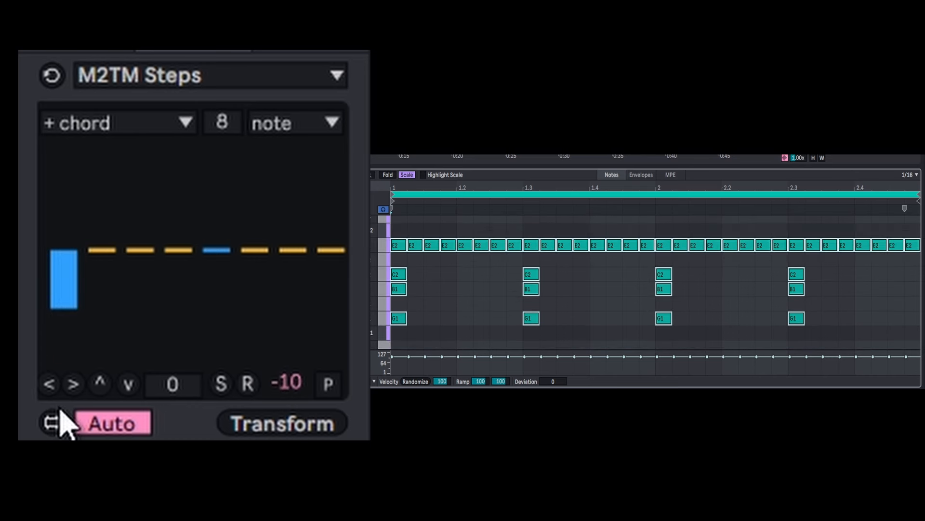
Step: With playback running, draw varied positive and negative chord values across the eight steps, then shorten the pattern to three steps
{"action": "key", "text": "space"}
{"action": "mouse_move", "coordinate": [72, 289]}
{"action": "left_mouse_down"}
{"action": "mouse_move", "coordinate": [68, 140]}
{"action": "mouse_move", "coordinate": [55, 211]}
{"action": "mouse_move", "coordinate": [109, 246]}
{"action": "mouse_move", "coordinate": [325, 219]}
{"action": "mouse_move", "coordinate": [331, 233]}
{"action": "mouse_move", "coordinate": [300, 237]}
{"action": "mouse_move", "coordinate": [295, 284]}
{"action": "mouse_move", "coordinate": [244, 269]}
{"action": "mouse_move", "coordinate": [140, 268]}
{"action": "mouse_move", "coordinate": [209, 265]}
{"action": "mouse_move", "coordinate": [221, 253]}
{"action": "mouse_move", "coordinate": [219, 187]}
{"action": "mouse_move", "coordinate": [256, 238]}
{"action": "mouse_move", "coordinate": [259, 262]}
{"action": "left_mouse_up"}
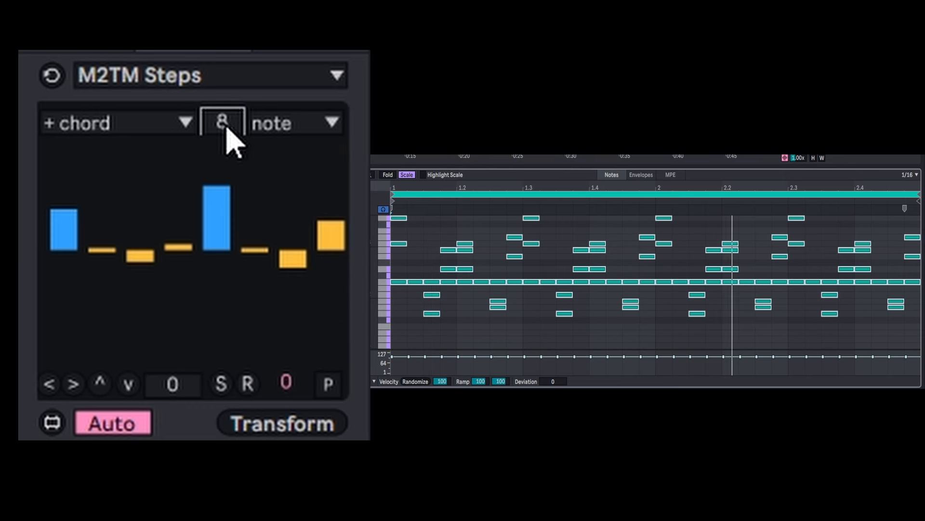
{"action": "left_click_drag", "start_coordinate": [226, 129], "coordinate": [226, 140]}
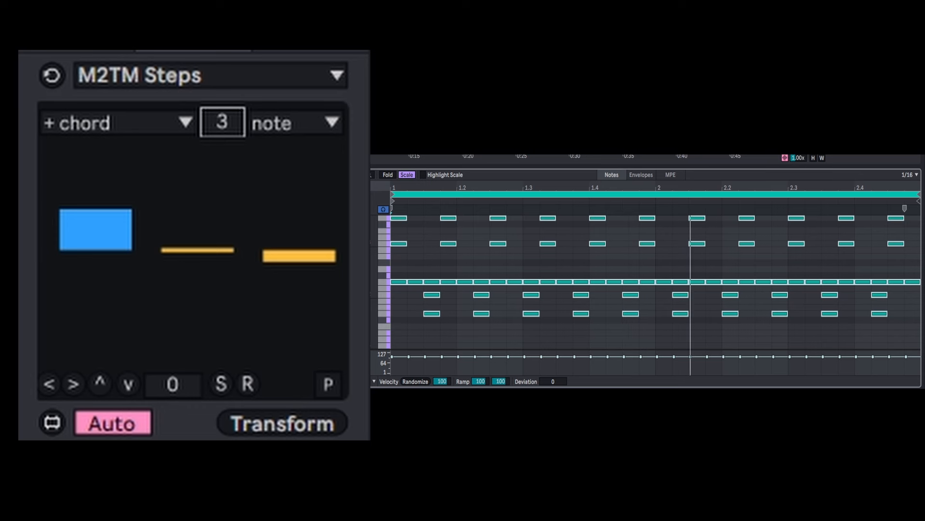
Step: Try the third chord step at 3 and the second at -2, then return both to 0
{"action": "left_click_drag", "start_coordinate": [299, 256], "coordinate": [302, 234]}
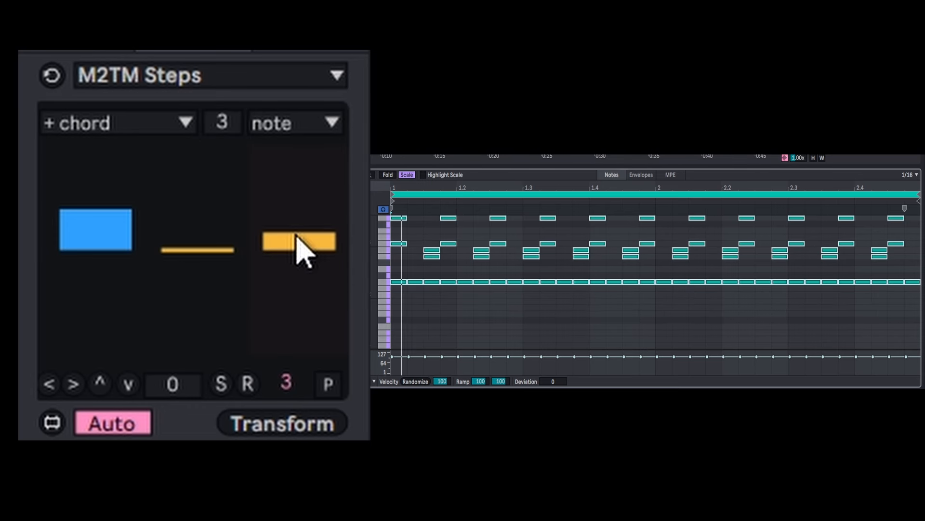
{"action": "left_click", "coordinate": [226, 260]}
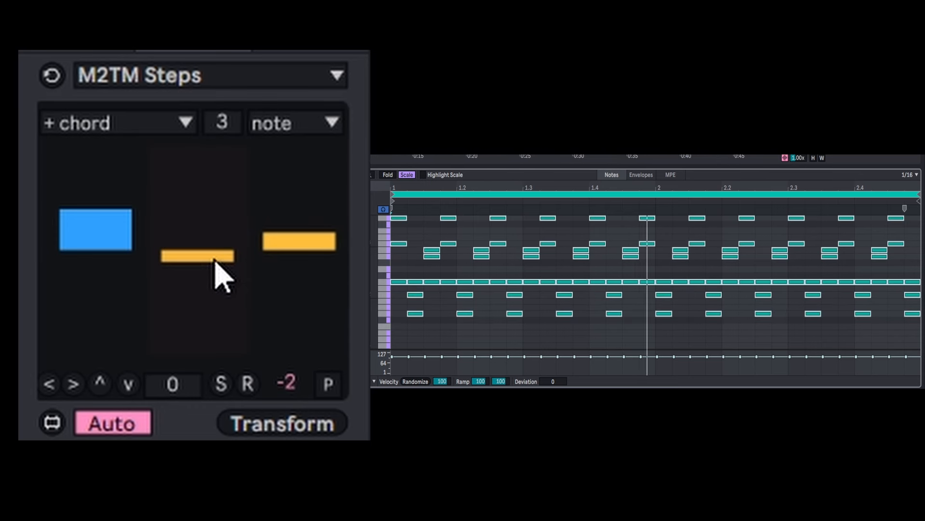
{"action": "left_click", "coordinate": [216, 259]}
{"action": "left_click", "coordinate": [274, 261]}
{"action": "left_click", "coordinate": [286, 263]}
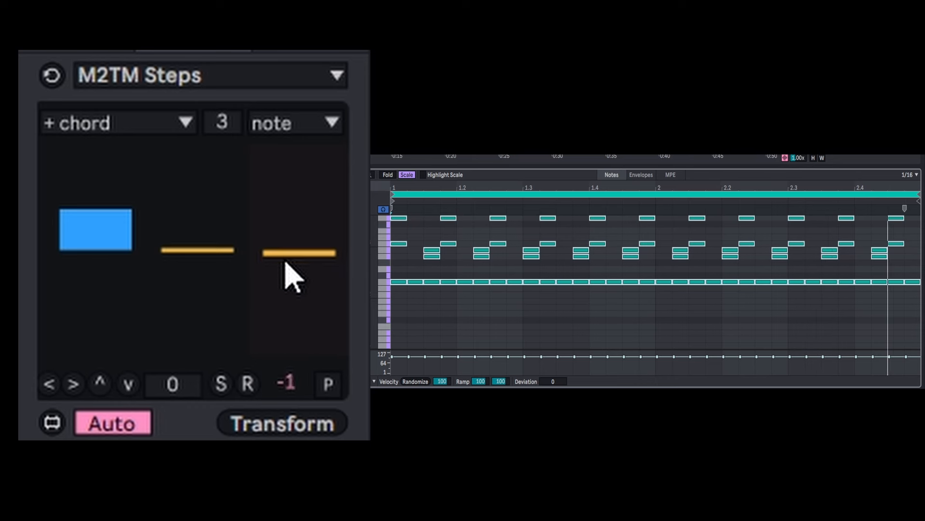
{"action": "left_click", "coordinate": [280, 256]}
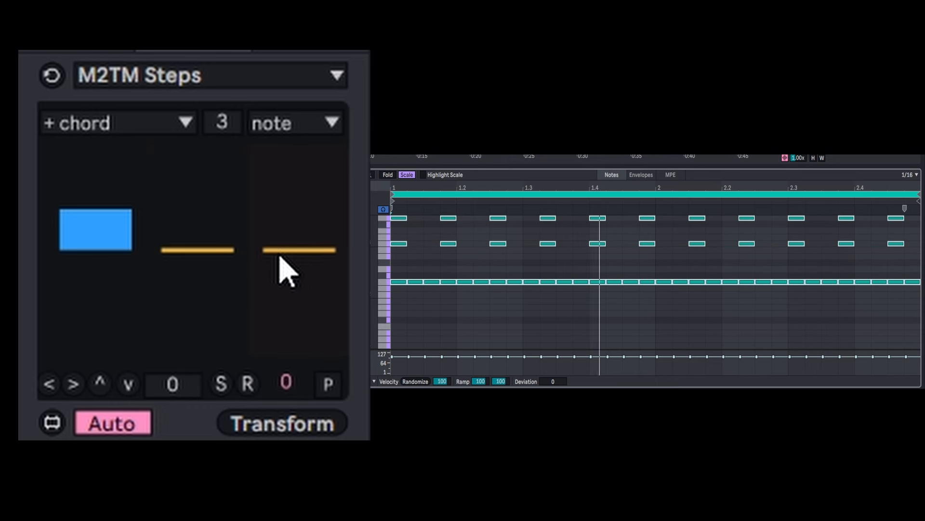
Step: Set the first chord step to -5, then raise it to 8
{"action": "left_click", "coordinate": [121, 226]}
{"action": "left_click", "coordinate": [109, 283]}
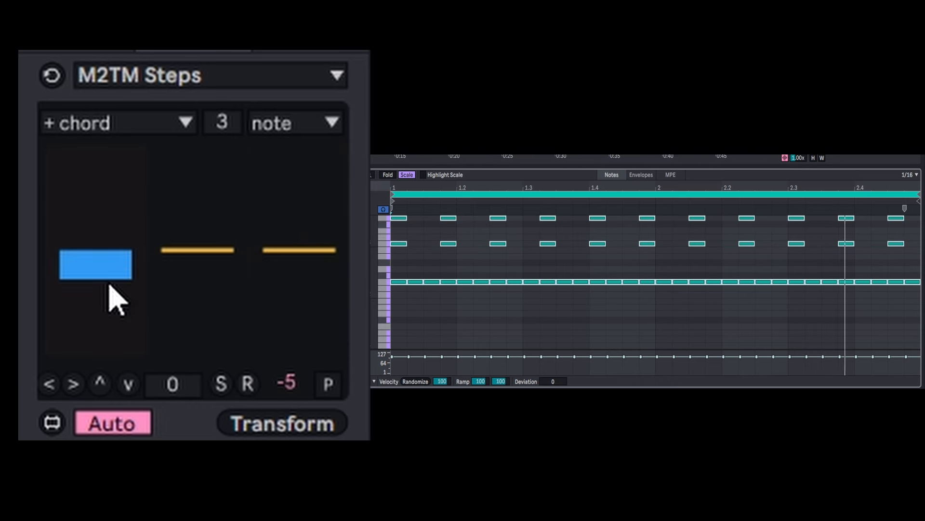
{"action": "left_click", "coordinate": [116, 259]}
{"action": "left_click", "coordinate": [127, 231]}
{"action": "left_click", "coordinate": [128, 203]}
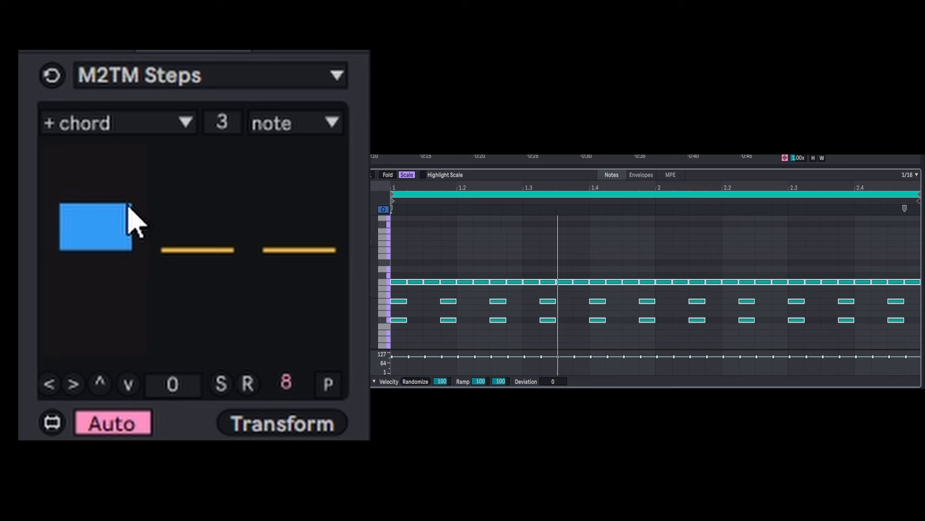
Step: Set the second chord step to 3, then 2, and switch to split/delete mode
{"action": "left_click", "coordinate": [185, 237]}
{"action": "left_click", "coordinate": [185, 236]}
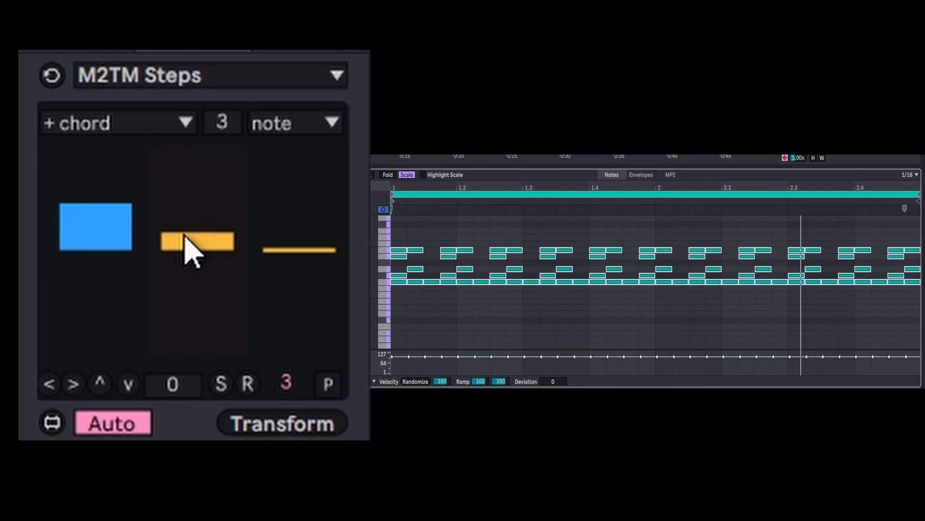
{"action": "left_click", "coordinate": [186, 244]}
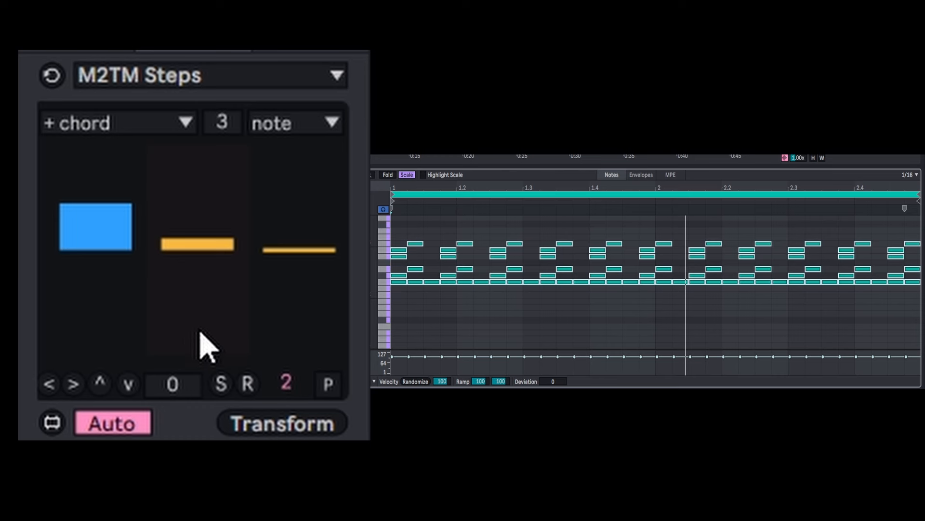
{"action": "left_click", "coordinate": [131, 113]}
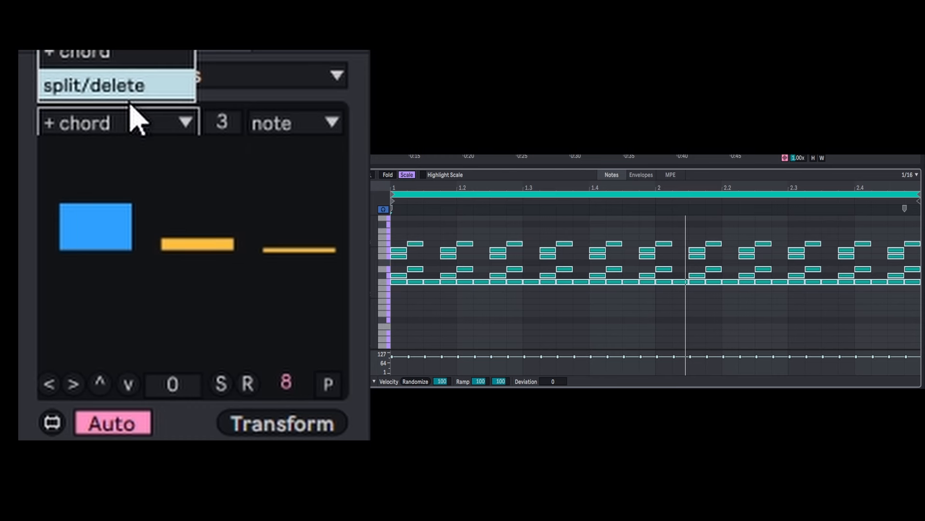
{"action": "left_click", "coordinate": [131, 100]}
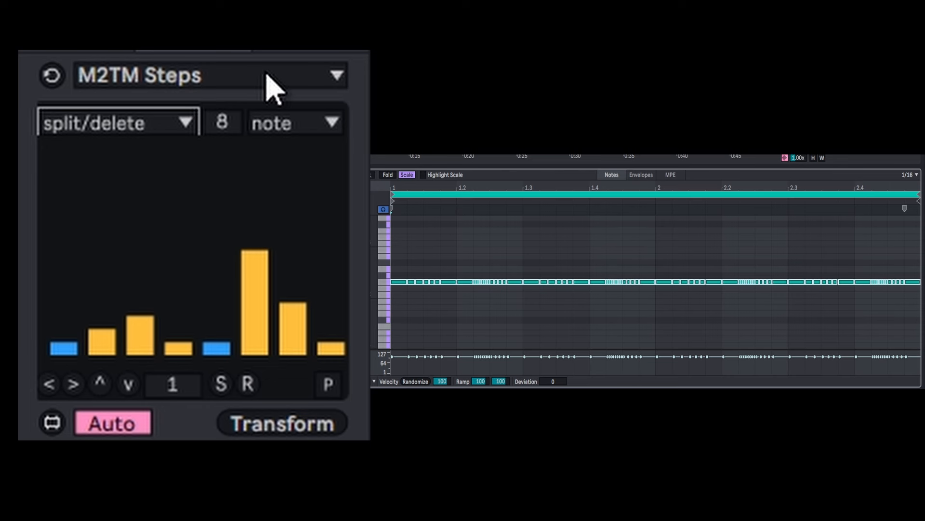
Step: Reset all split/delete steps to 1, then set the first step to 5 and reduce it to 2
{"action": "left_click", "coordinate": [177, 388]}
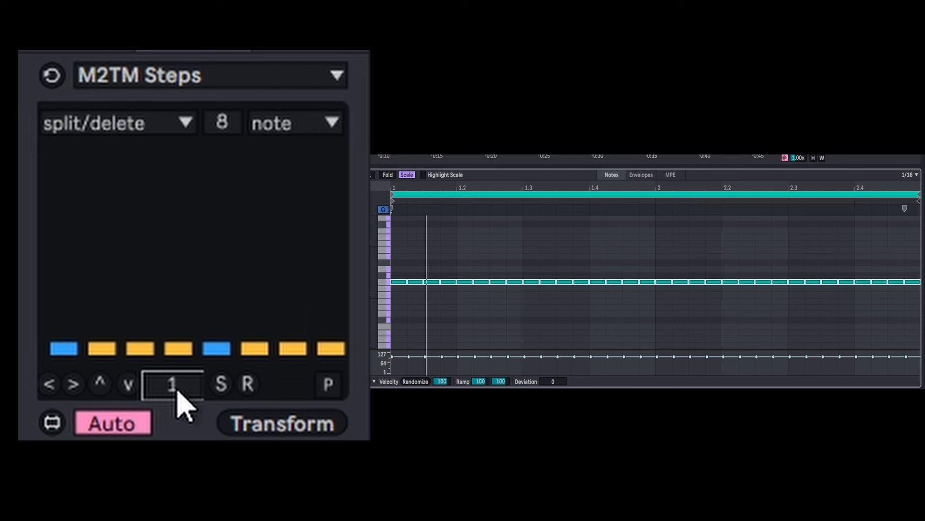
{"action": "left_click", "coordinate": [60, 290]}
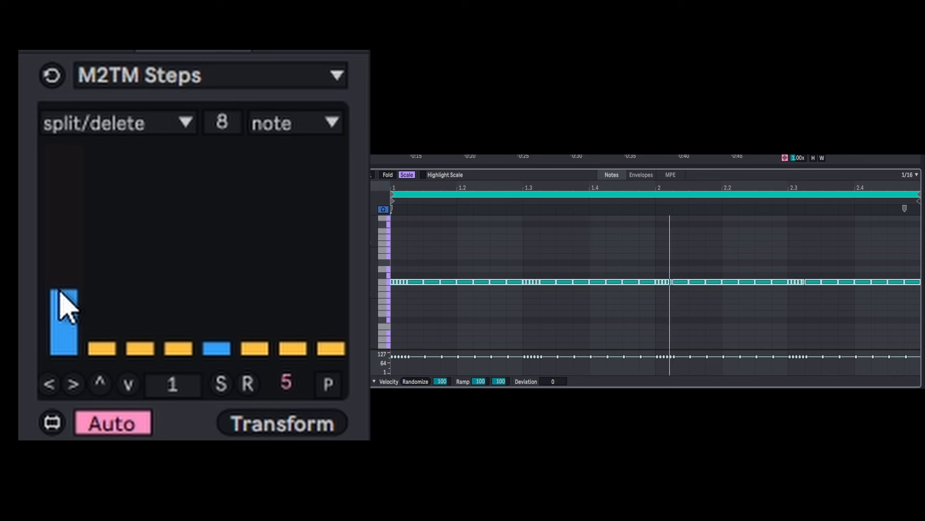
{"action": "left_click_drag", "start_coordinate": [60, 291], "coordinate": [53, 333]}
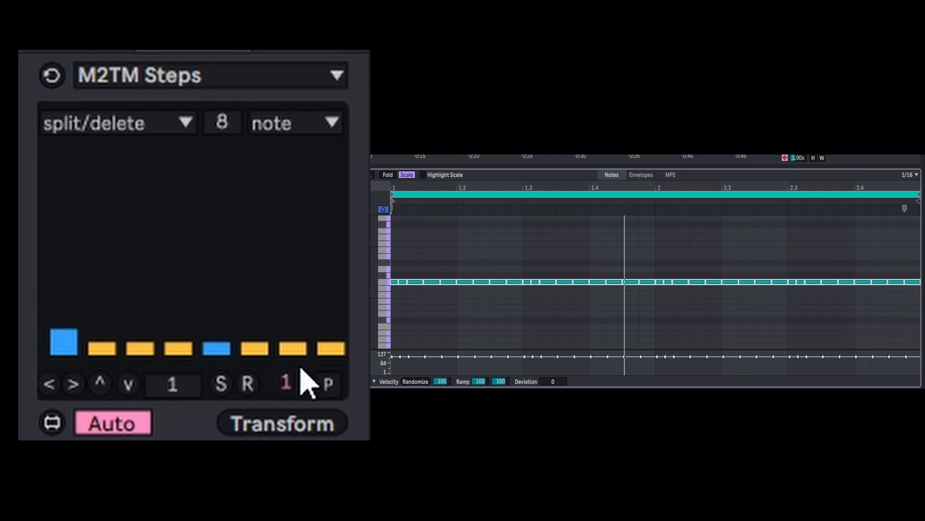
Step: Return the first split/delete step to 1, shorten the pattern to seven steps and set the last step to 3
{"action": "mouse_move", "coordinate": [336, 359]}
{"action": "left_mouse_down"}
{"action": "mouse_move", "coordinate": [340, 283]}
{"action": "mouse_move", "coordinate": [347, 361]}
{"action": "left_mouse_up"}
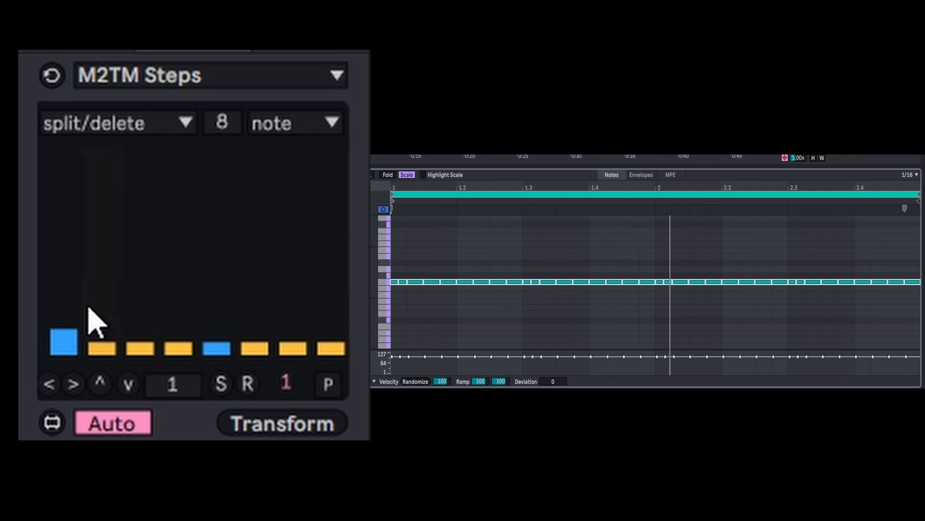
{"action": "left_click_drag", "start_coordinate": [85, 304], "coordinate": [78, 363]}
{"action": "left_click_drag", "start_coordinate": [226, 126], "coordinate": [227, 135]}
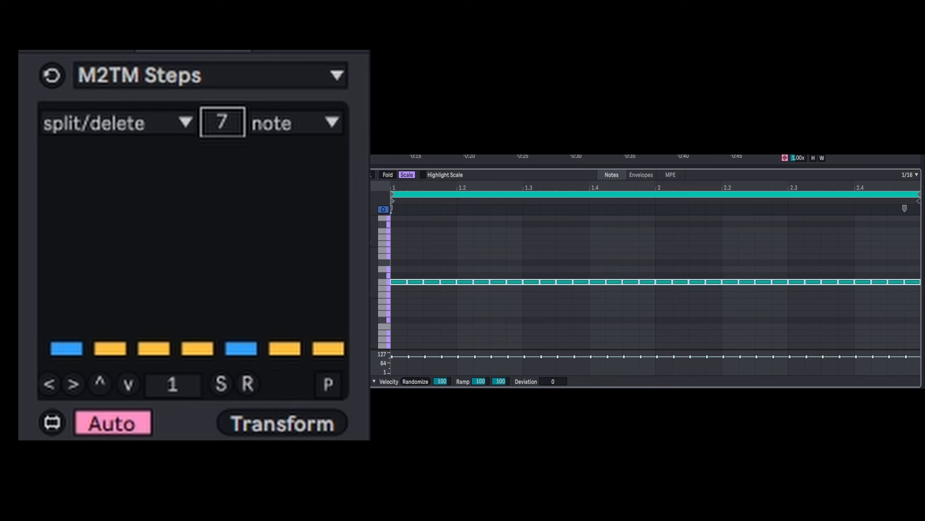
{"action": "left_click", "coordinate": [327, 318]}
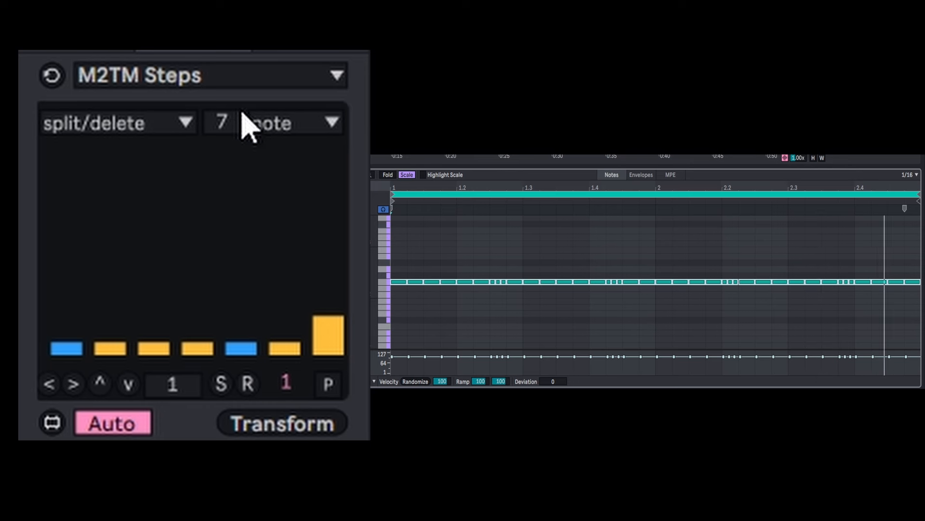
Step: Shorten the split/delete pattern to five steps, with the fifth step at 2 and the first at 3
{"action": "left_click_drag", "start_coordinate": [243, 118], "coordinate": [243, 137]}
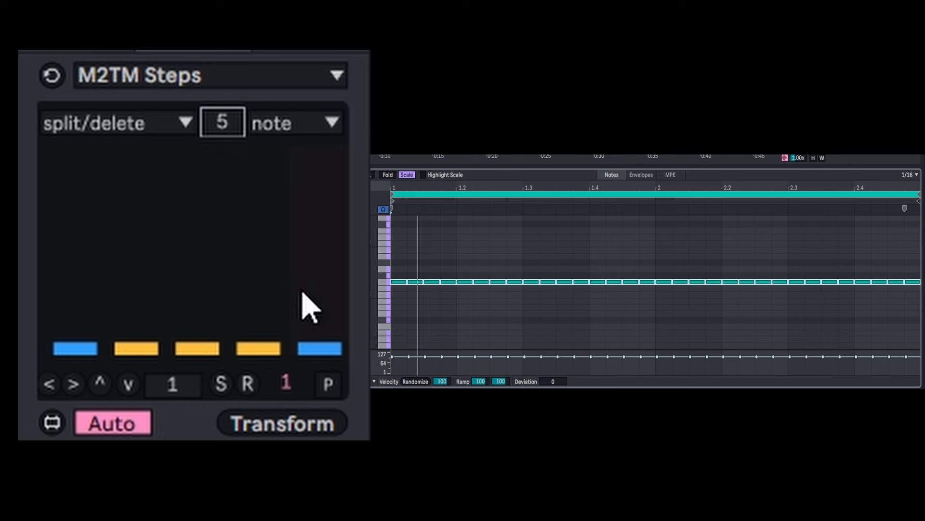
{"action": "left_click_drag", "start_coordinate": [303, 292], "coordinate": [305, 333]}
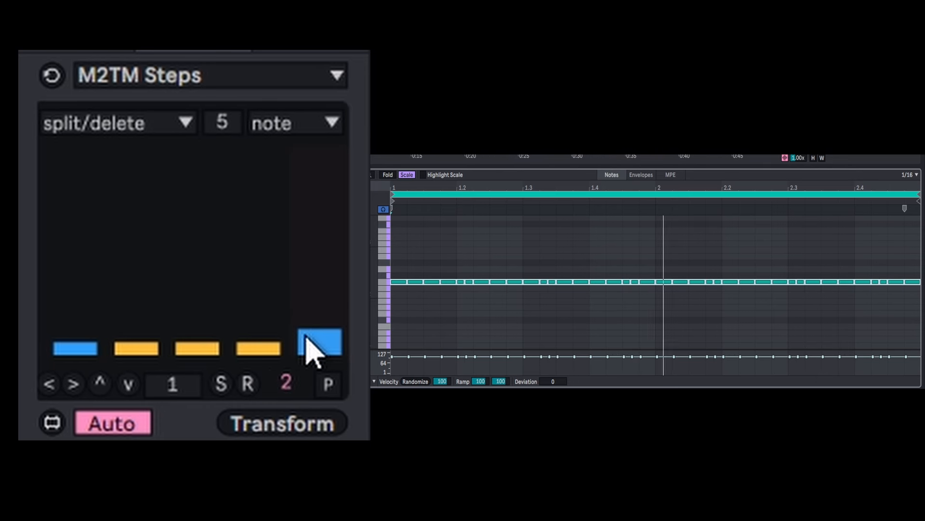
{"action": "left_click", "coordinate": [73, 322]}
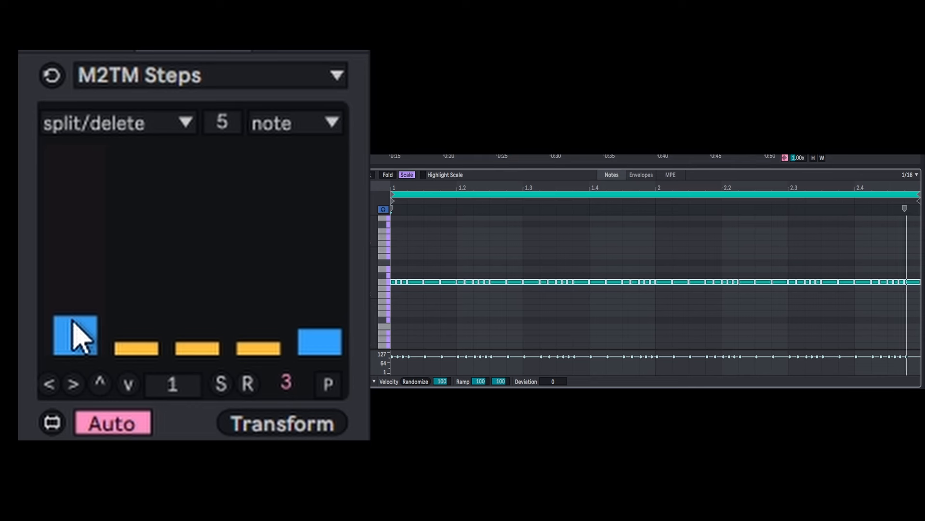
Step: Set the third and fifth steps to 0 to delete their notes, then return all five steps to 1
{"action": "left_click_drag", "start_coordinate": [313, 333], "coordinate": [315, 369]}
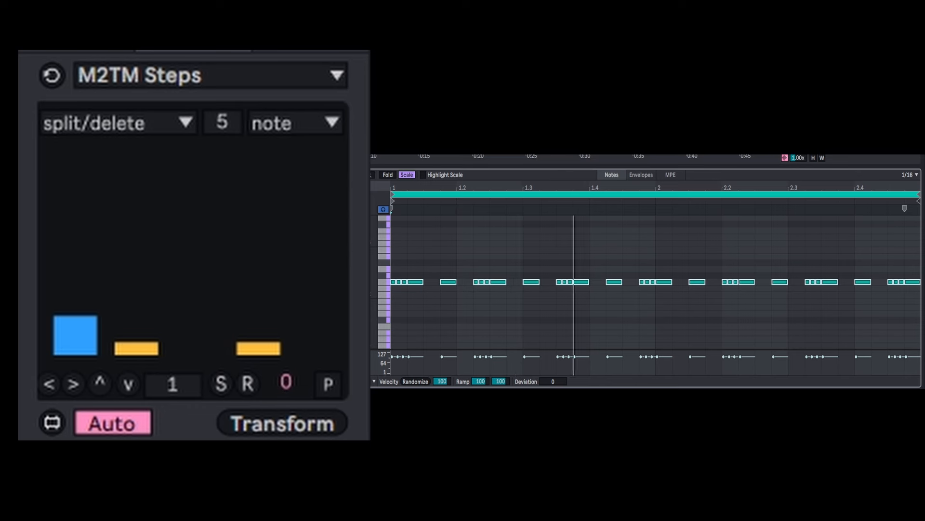
{"action": "left_click", "coordinate": [73, 345]}
{"action": "left_click", "coordinate": [140, 247]}
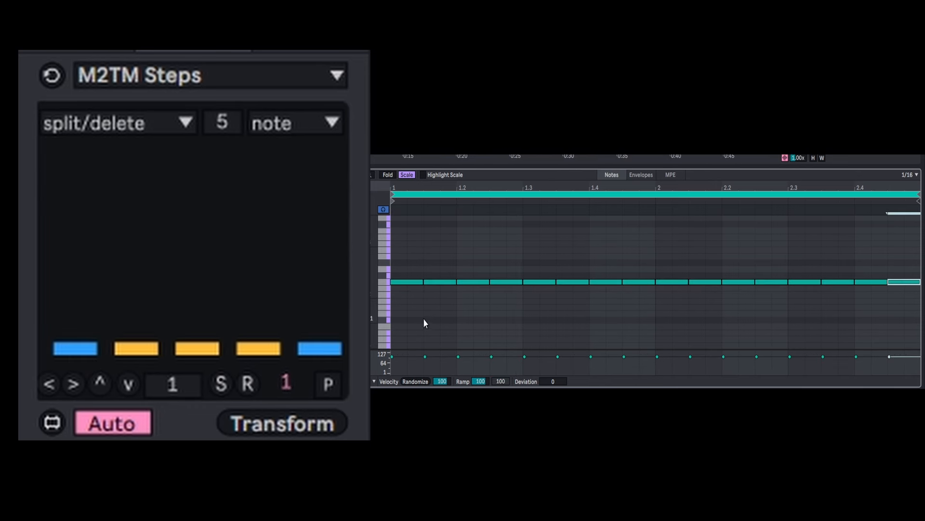
Step: Apply a seven-step + octave pattern to the clip's notes with the first step at -1, then stop playback
{"action": "left_click", "coordinate": [409, 283]}
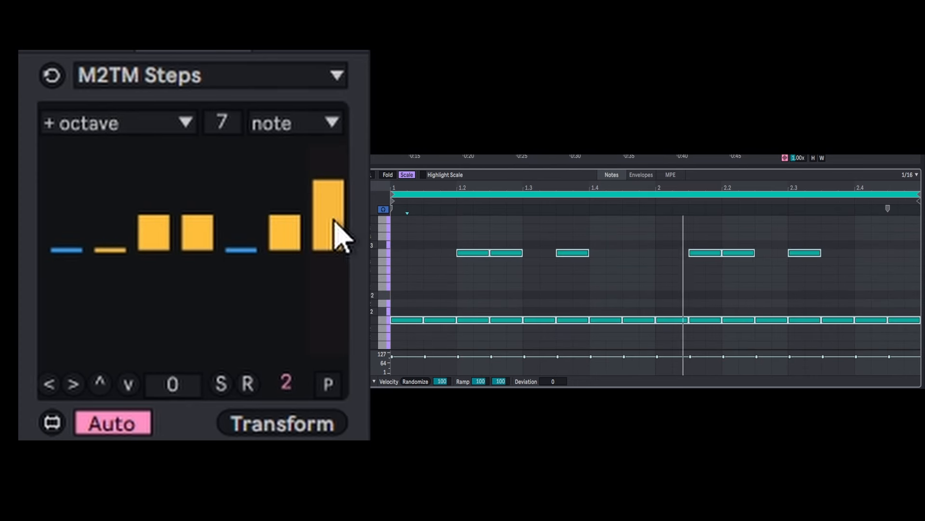
{"action": "left_click", "coordinate": [52, 215]}
{"action": "left_click_drag", "start_coordinate": [65, 234], "coordinate": [67, 304]}
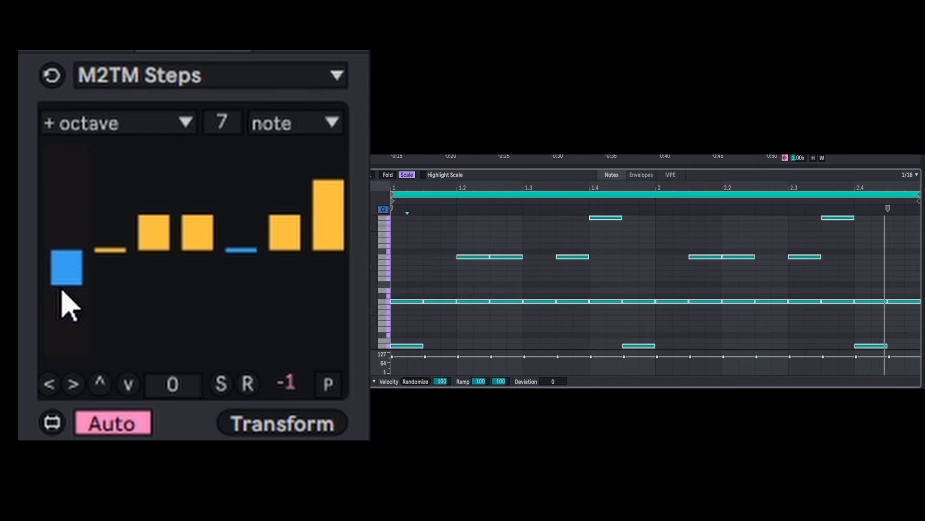
{"action": "key", "text": "space"}
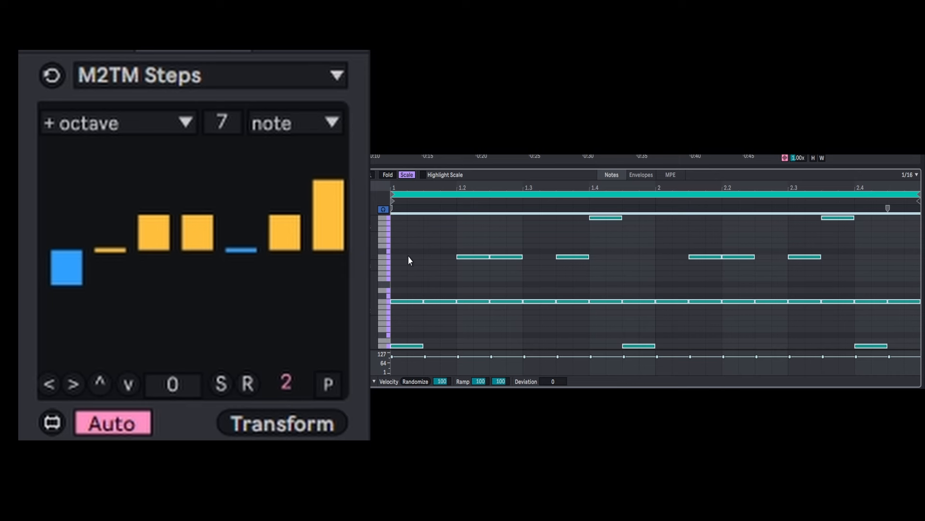
Step: Deselect the octave-transformed notes to keep them, then apply + chord mode to all notes with eight steps
{"action": "key", "text": "ctrl+a"}
{"action": "left_click", "coordinate": [408, 261]}
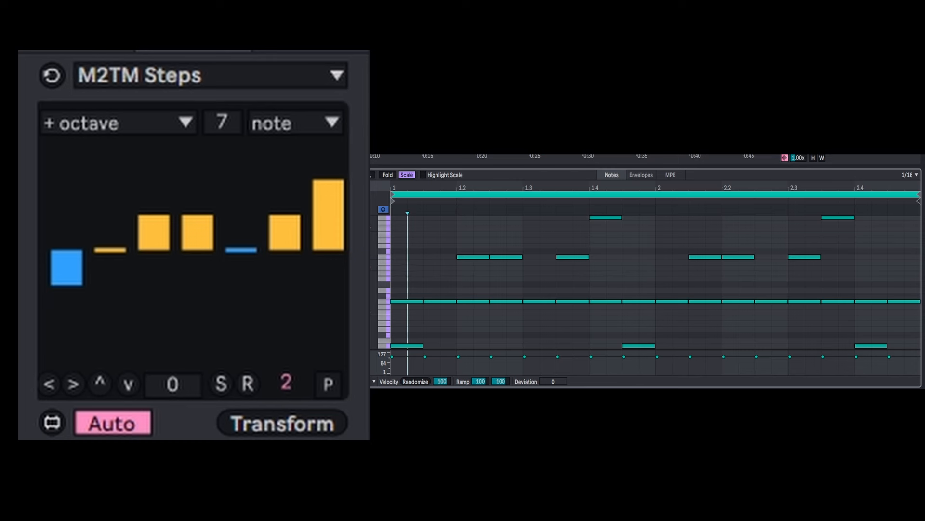
{"action": "left_click", "coordinate": [117, 124]}
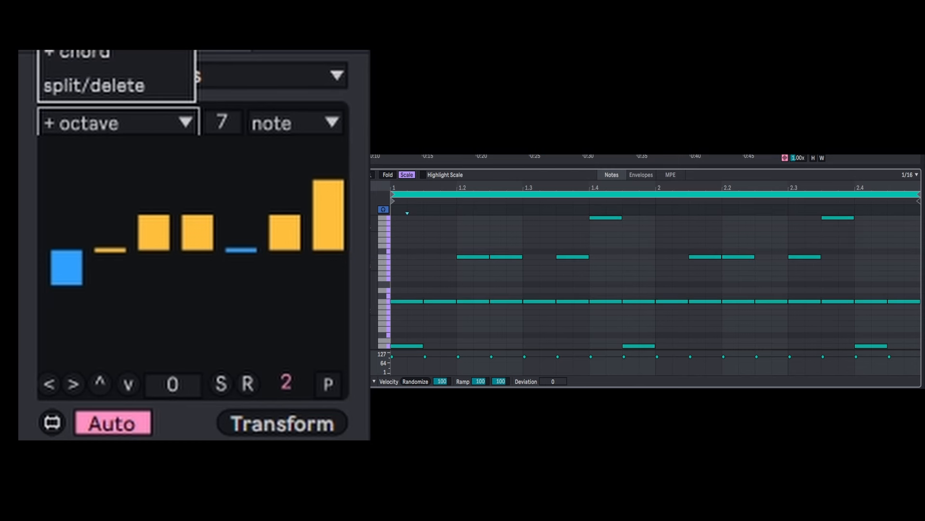
{"action": "left_click", "coordinate": [117, 65]}
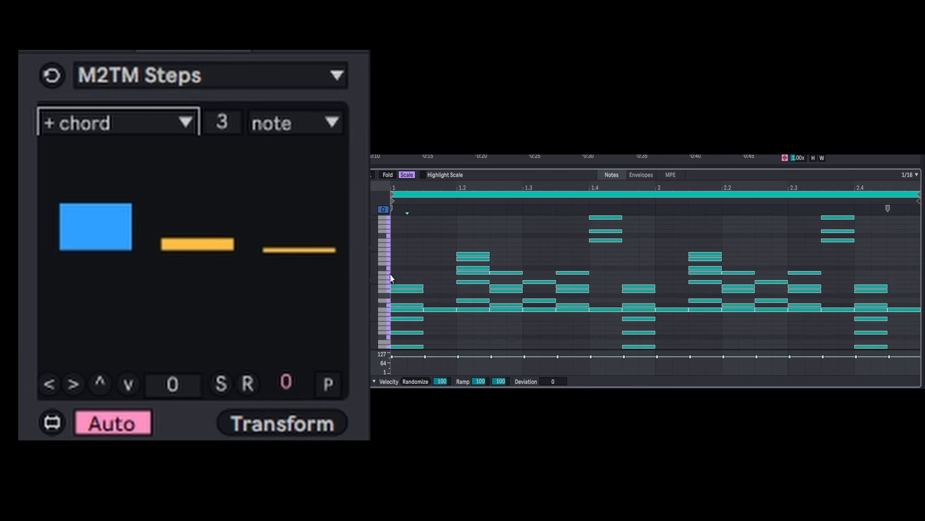
{"action": "left_click_drag", "start_coordinate": [232, 110], "coordinate": [232, 107]}
Step: Reset all chord steps to 0, then set the first and third steps to 1
{"action": "left_click", "coordinate": [190, 384]}
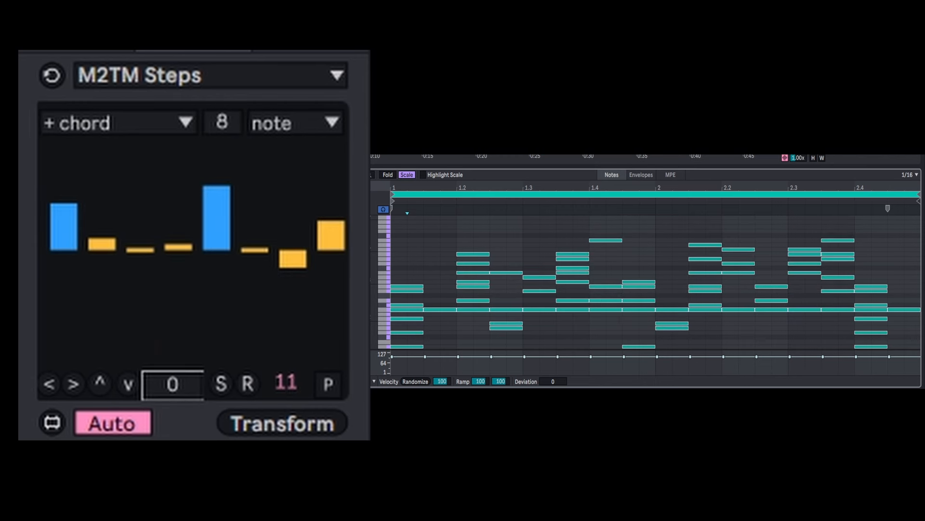
{"action": "left_click_drag", "start_coordinate": [80, 249], "coordinate": [77, 245]}
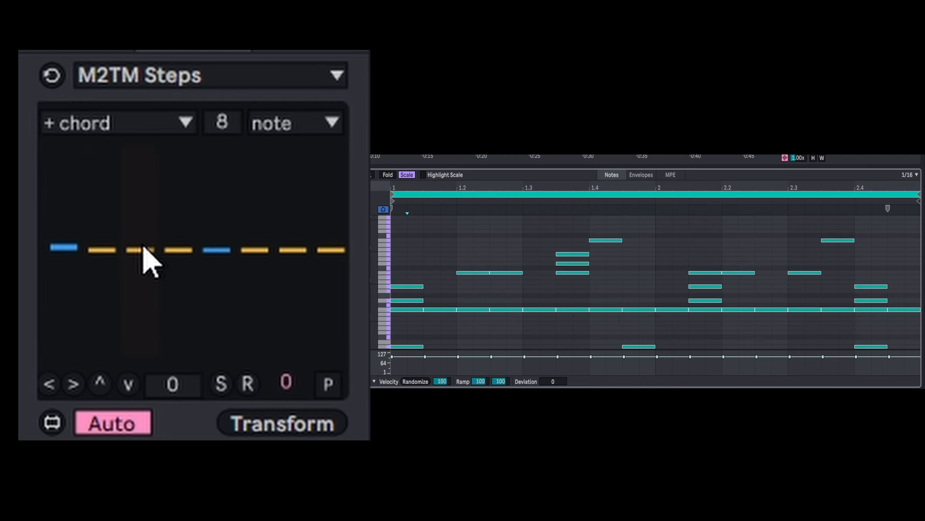
{"action": "left_click_drag", "start_coordinate": [143, 250], "coordinate": [145, 247]}
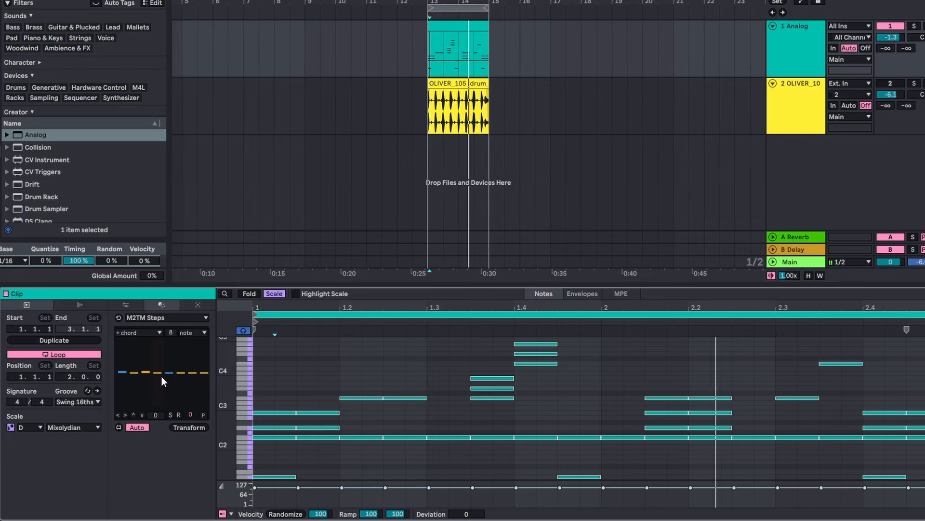
Step: Raise the Analog synth's first filter frequency to 205 Hz, then reopen the MIDI clip
{"action": "left_click", "coordinate": [804, 72]}
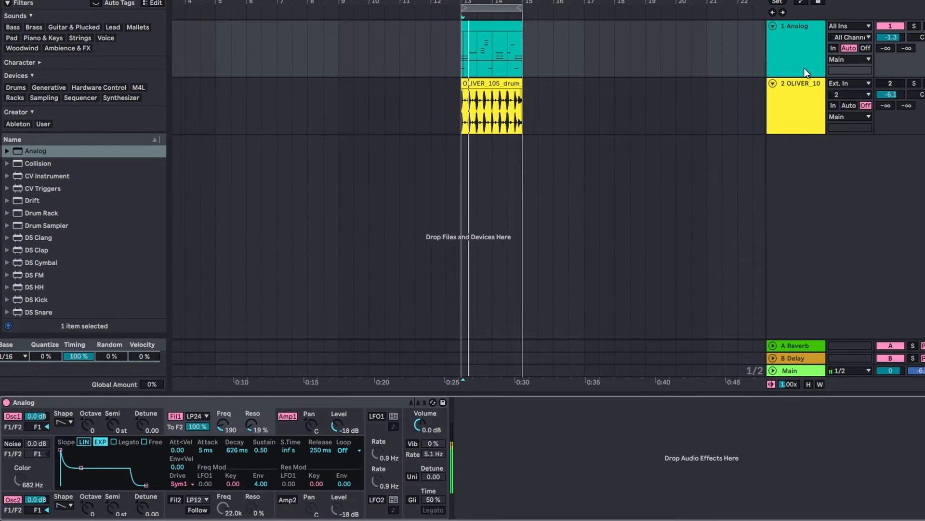
{"action": "left_click_drag", "start_coordinate": [223, 426], "coordinate": [251, 433]}
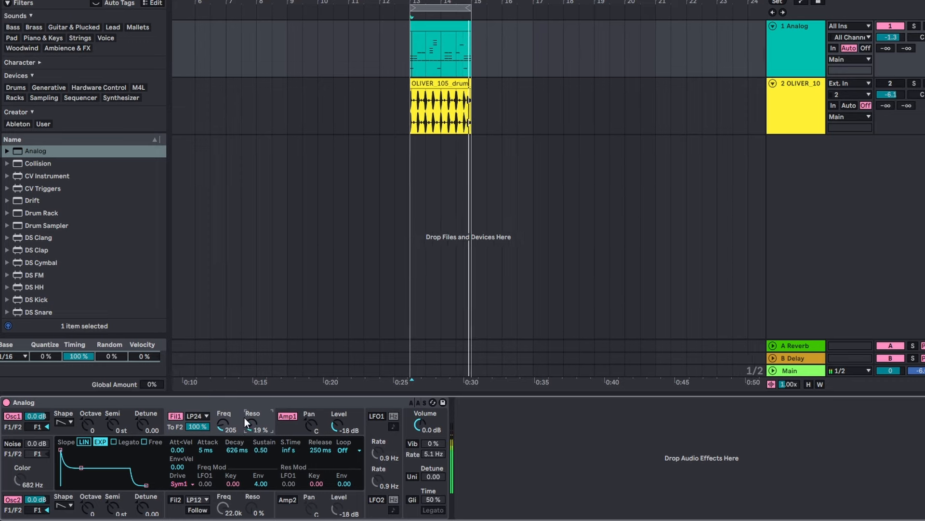
{"action": "double_click", "coordinate": [791, 48]}
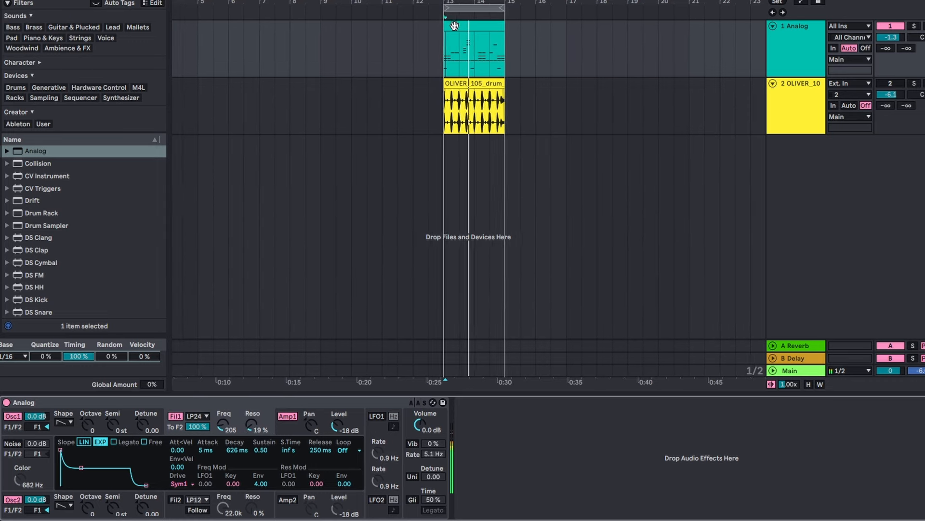
{"action": "double_click", "coordinate": [455, 25]}
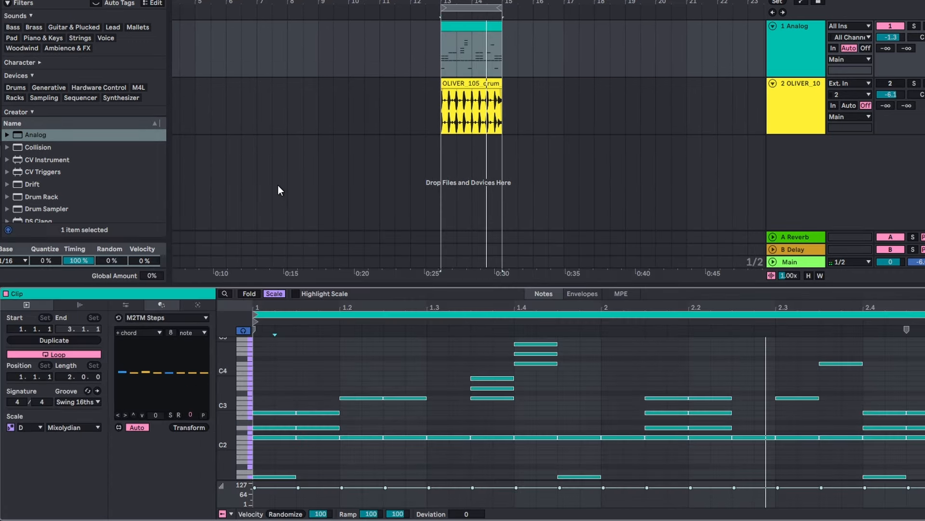
Step: Switch the M2TM Steps mode to velocity and draw positive offsets across the eight steps, rising to 63 at the end
{"action": "left_click", "coordinate": [140, 332]}
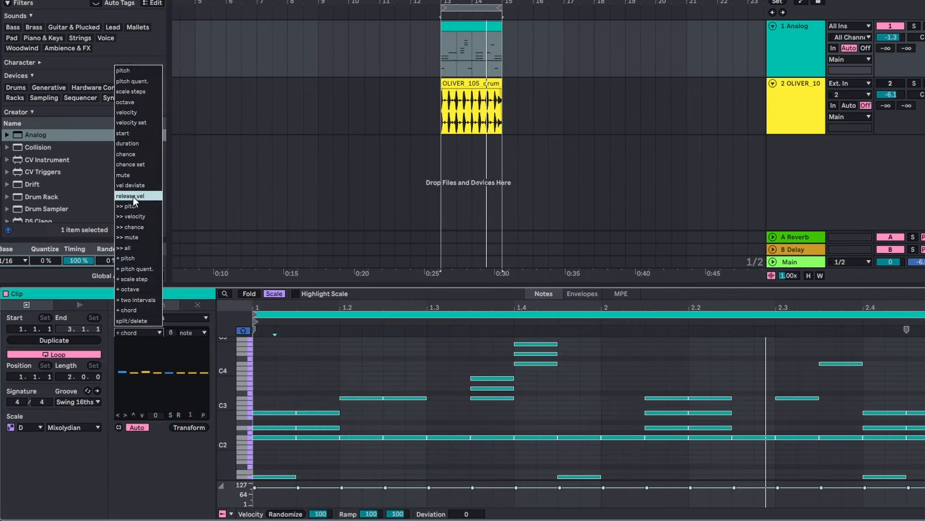
{"action": "left_click", "coordinate": [132, 114]}
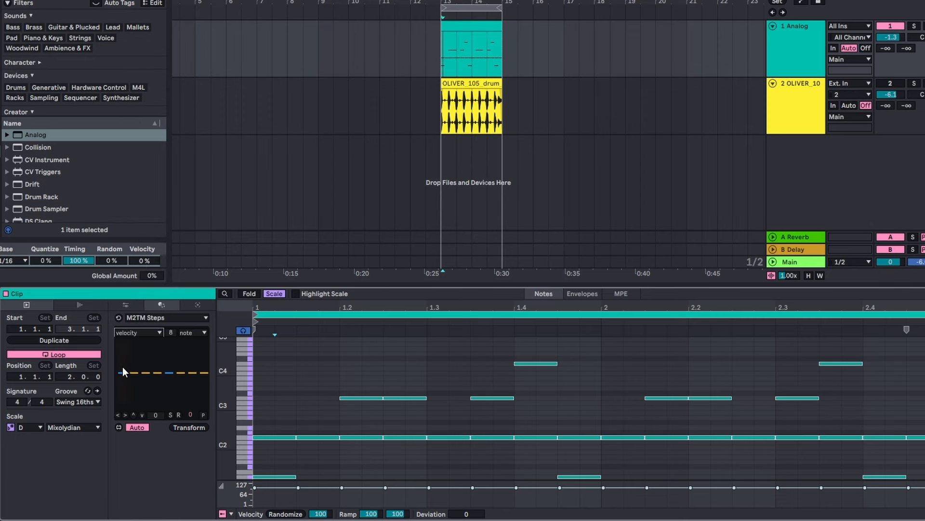
{"action": "left_click_drag", "start_coordinate": [122, 367], "coordinate": [202, 356]}
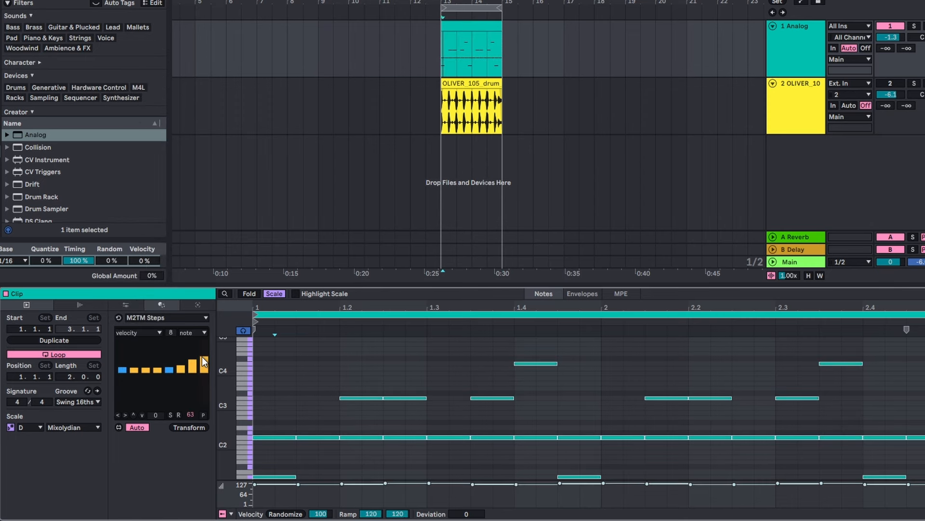
Step: Play back the velocity pattern, then show the Analog track's devices and stop playback
{"action": "key", "text": "space"}
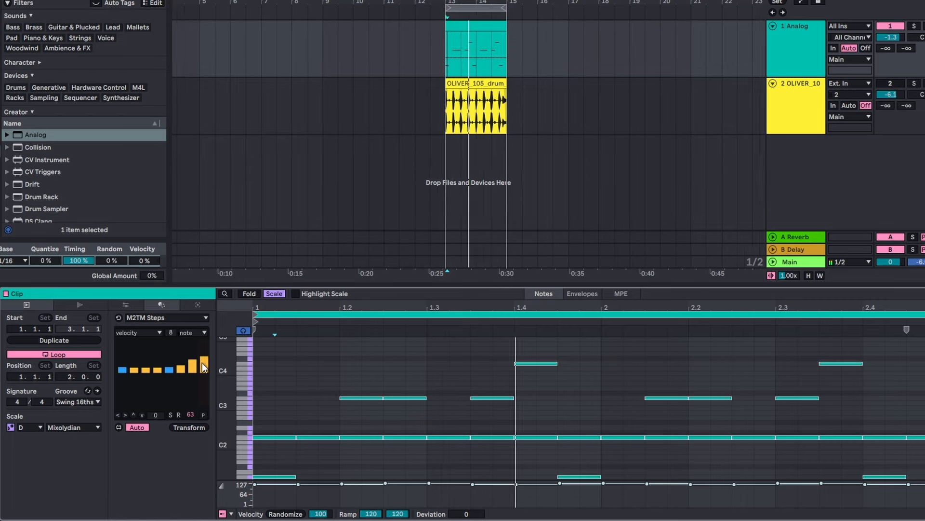
{"action": "left_click", "coordinate": [800, 56]}
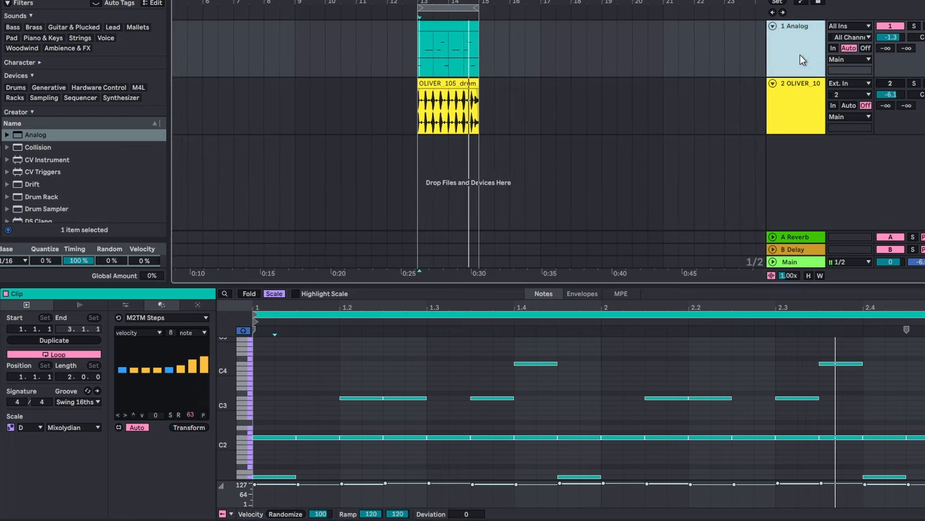
{"action": "double_click", "coordinate": [800, 56]}
{"action": "key", "text": "space"}
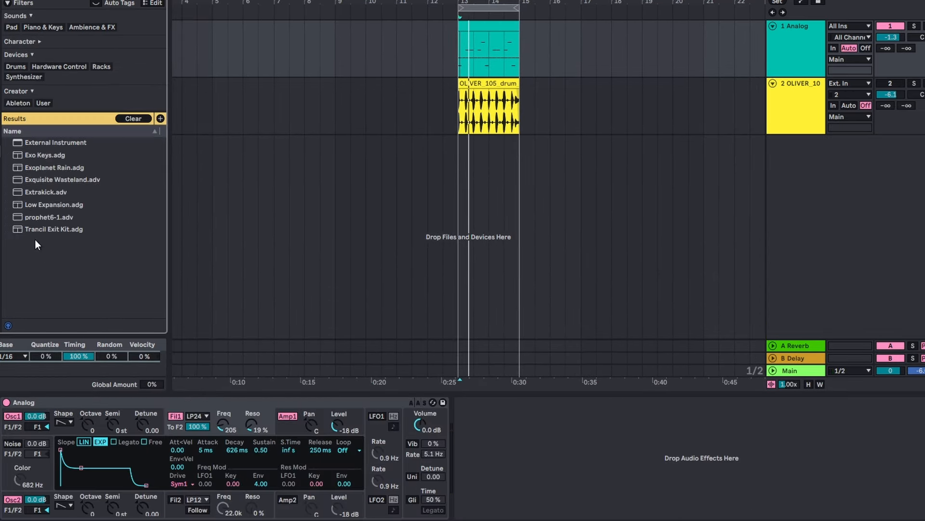
Step: Find Expression Control in the browser, add it before the Analog synth and set its source to Velocity
{"action": "left_click", "coordinate": [1, 163]}
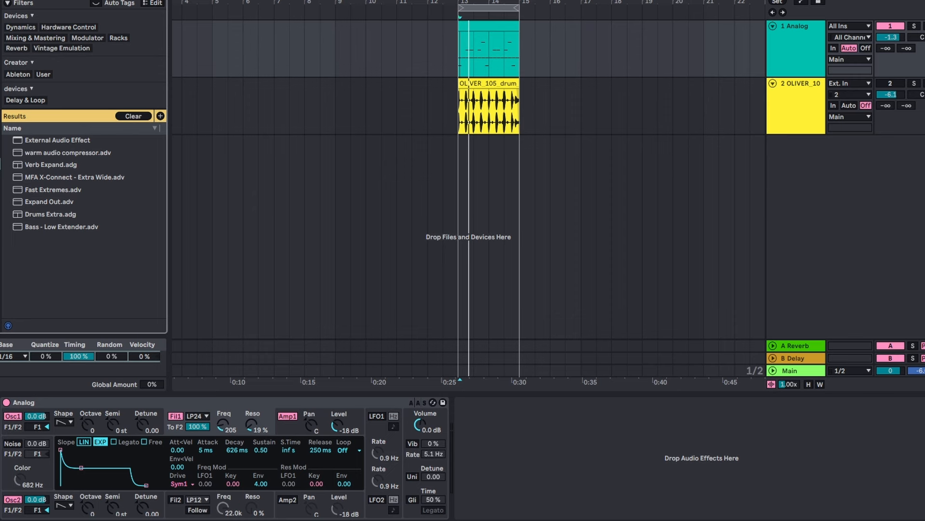
{"action": "left_click_drag", "start_coordinate": [54, 93], "coordinate": [432, 412]}
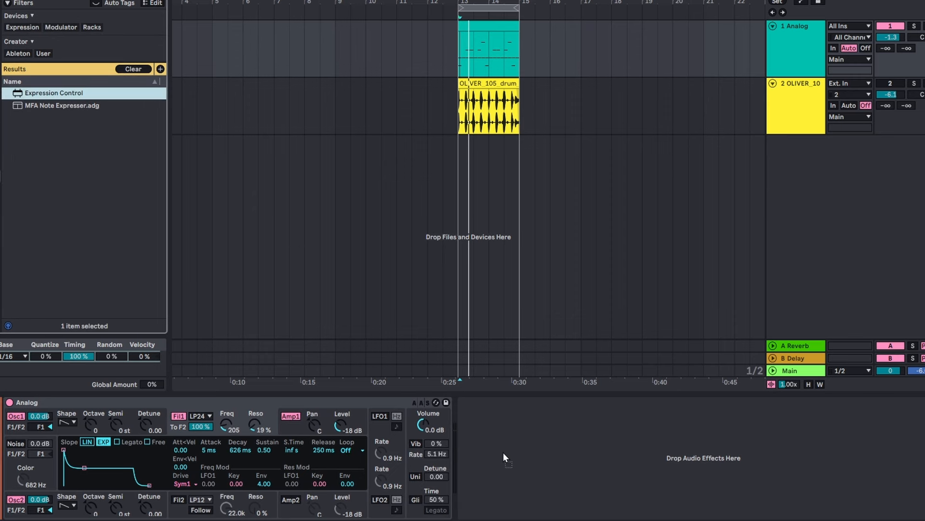
{"action": "left_click_drag", "start_coordinate": [504, 453], "coordinate": [503, 453]}
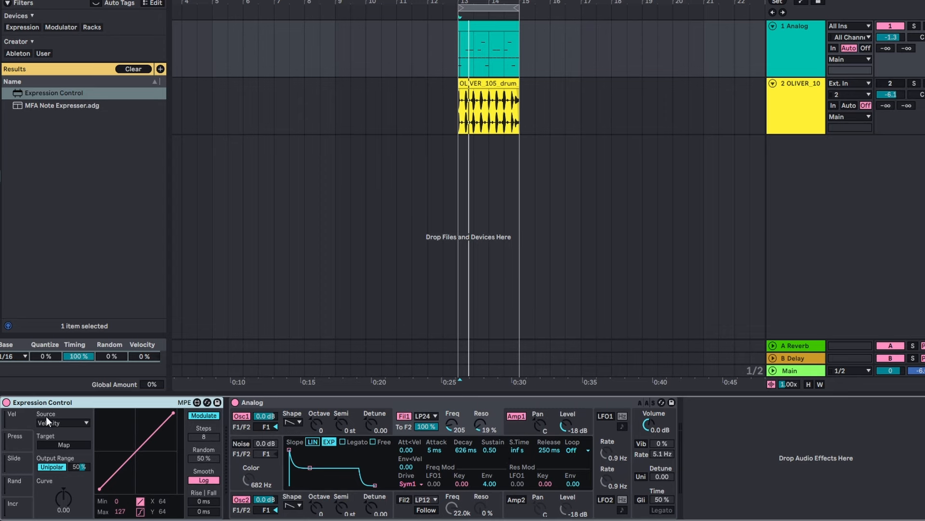
{"action": "left_click", "coordinate": [53, 421]}
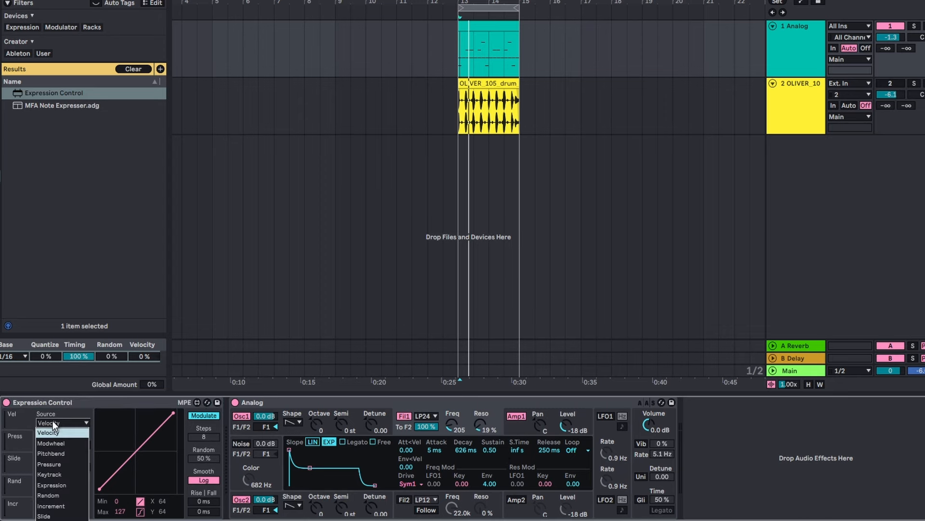
{"action": "left_click", "coordinate": [57, 432]}
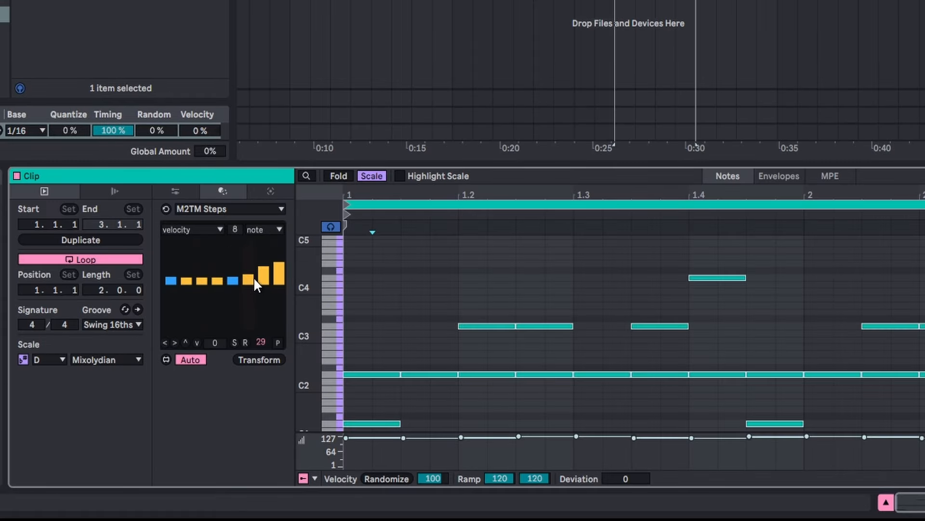
Step: Start playback and bend the Expression Control's velocity response for F1 Freq to a curve of 0.49
{"action": "key", "text": "space"}
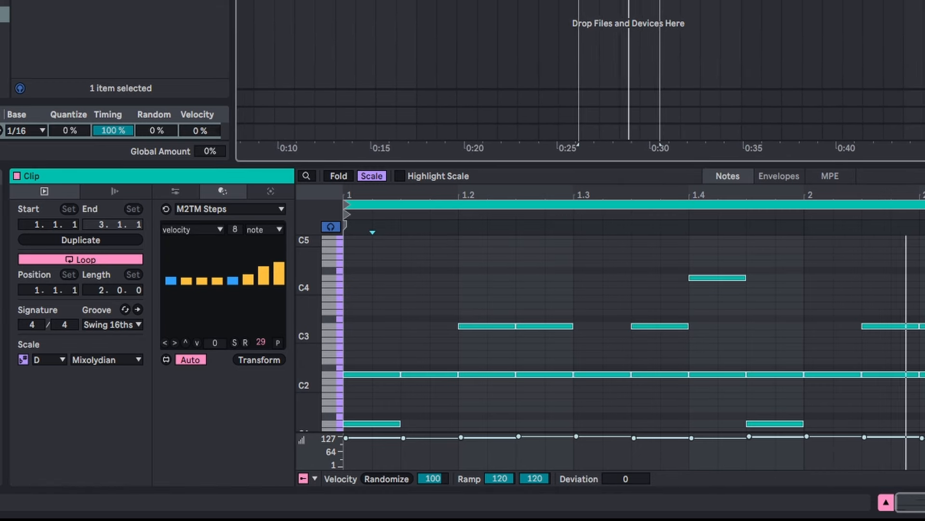
{"action": "key", "text": "shift+Tab"}
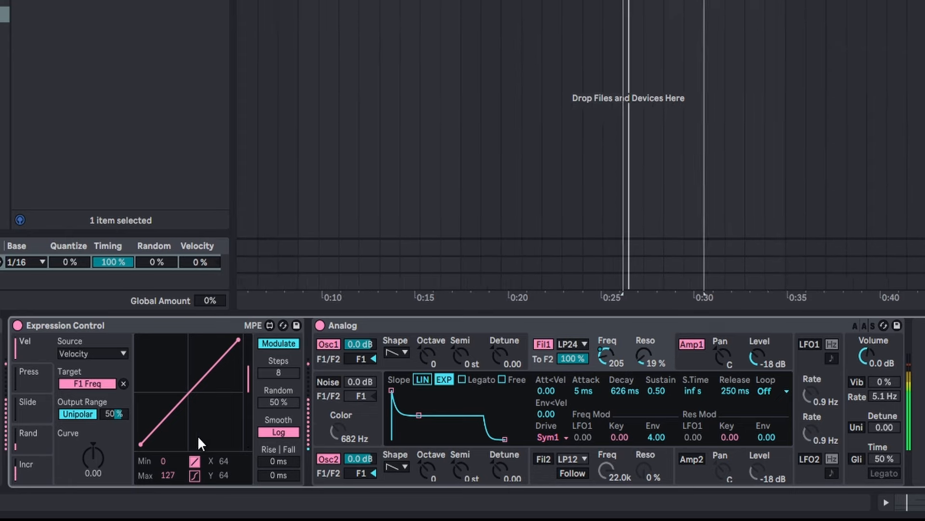
{"action": "left_click_drag", "start_coordinate": [181, 406], "coordinate": [208, 427]}
Step: Set the Expression Control's rise to 614 ms and fall to 354 ms, and lower Analog's first filter frequency to 118 Hz
{"action": "left_click", "coordinate": [272, 462]}
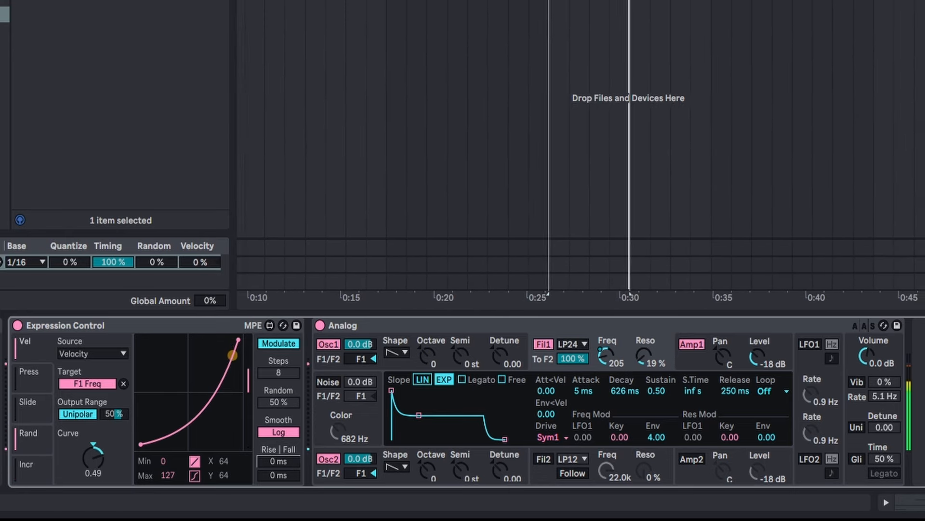
{"action": "left_click_drag", "start_coordinate": [272, 462], "coordinate": [272, 434]}
{"action": "left_click_drag", "start_coordinate": [279, 476], "coordinate": [274, 443]}
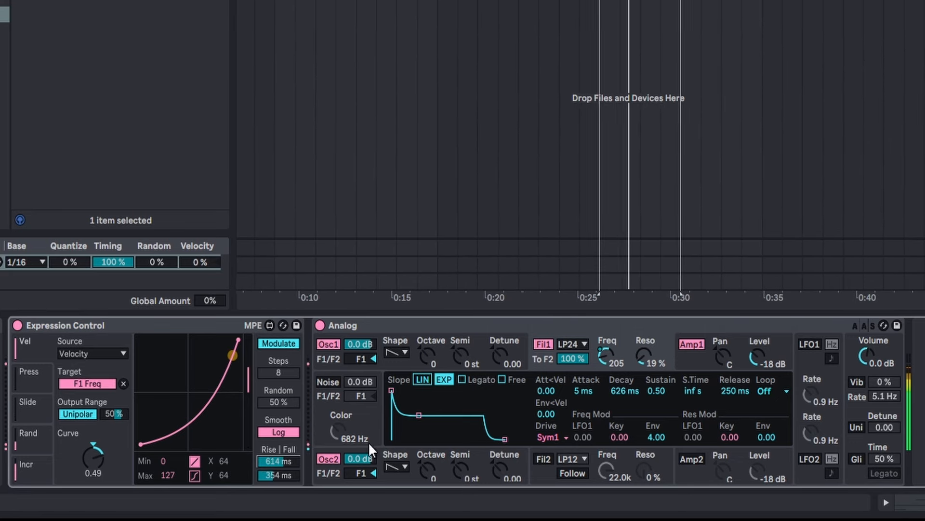
{"action": "left_click_drag", "start_coordinate": [602, 357], "coordinate": [602, 366]}
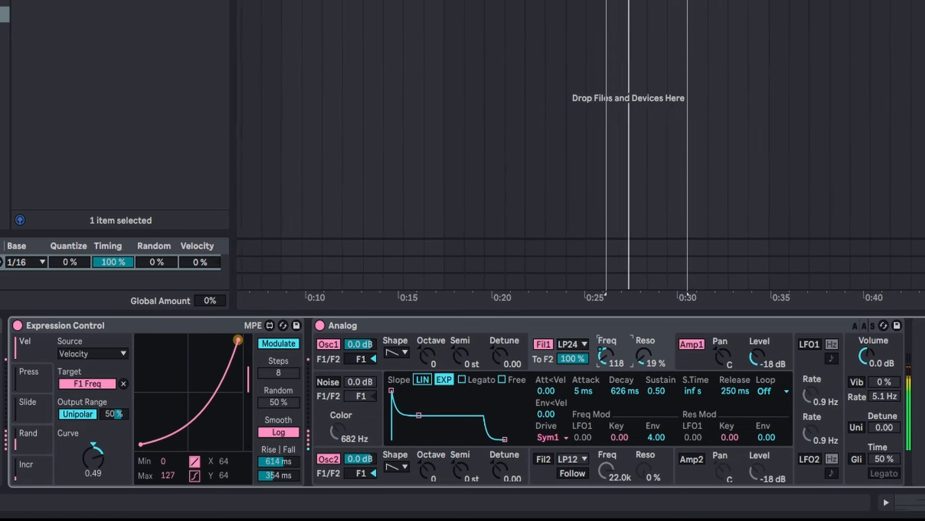
Step: Reopen the MIDI clip and redraw the velocity steps, with the first four negative and the last four rising to 74
{"action": "key", "text": "shift+Tab"}
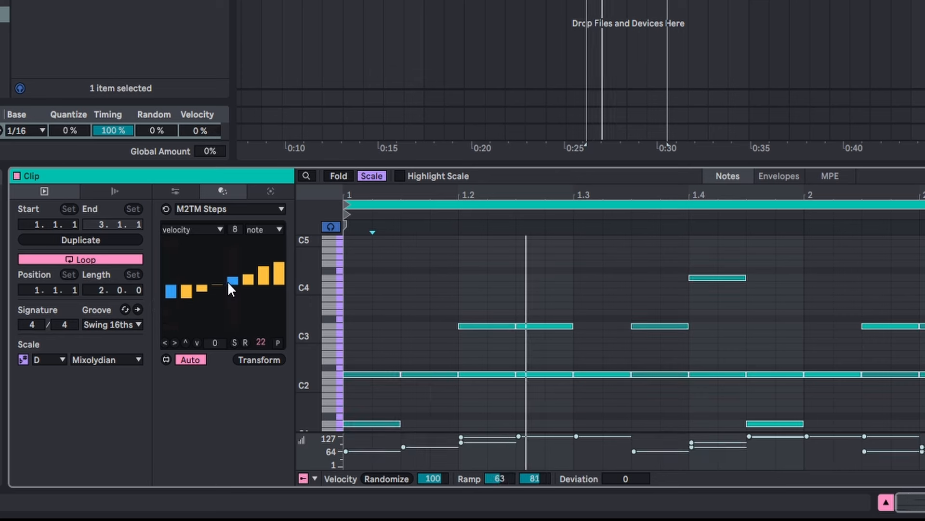
{"action": "left_click_drag", "start_coordinate": [228, 281], "coordinate": [268, 275]}
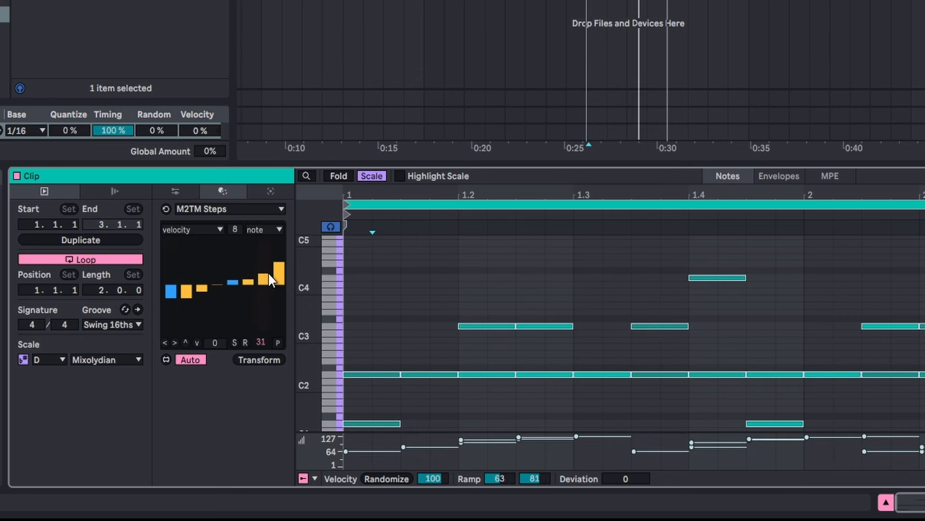
{"action": "mouse_move", "coordinate": [169, 297]}
{"action": "left_mouse_down"}
{"action": "mouse_move", "coordinate": [255, 276]}
{"action": "mouse_move", "coordinate": [277, 256]}
{"action": "left_mouse_up"}
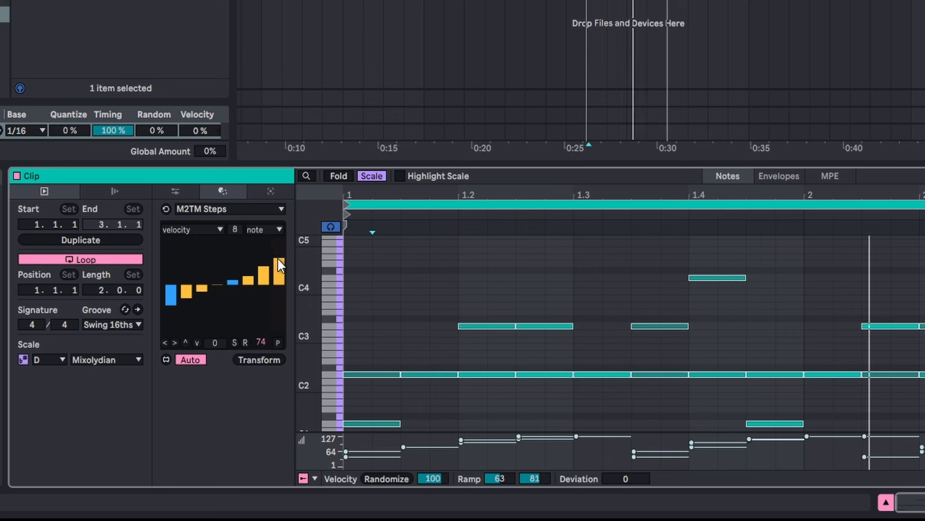
{"action": "mouse_move", "coordinate": [218, 279]}
{"action": "left_mouse_down"}
{"action": "mouse_move", "coordinate": [218, 264]}
{"action": "mouse_move", "coordinate": [219, 319]}
{"action": "mouse_move", "coordinate": [218, 296]}
{"action": "left_mouse_up"}
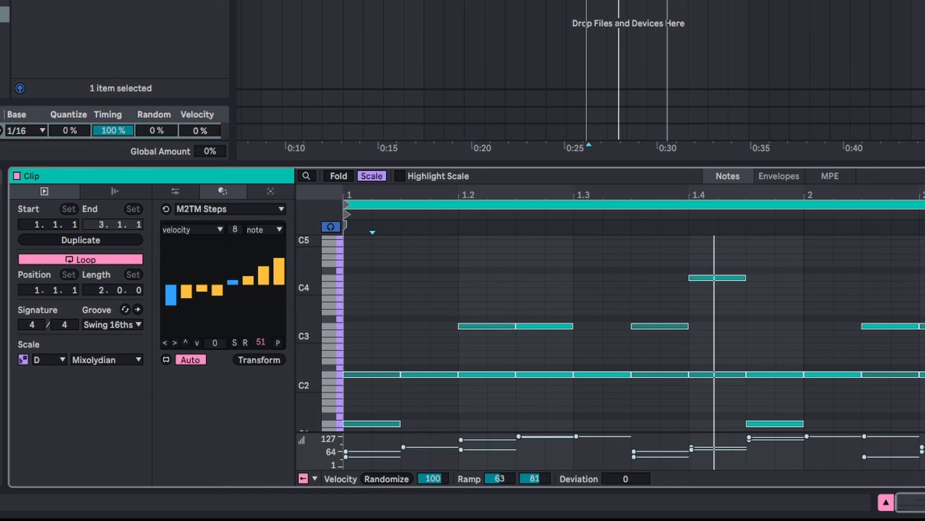
Step: Return to the devices and reshape the F1 Freq modulation to a curve of 0.79 with a maximum of 101
{"action": "key", "text": "shift+Tab"}
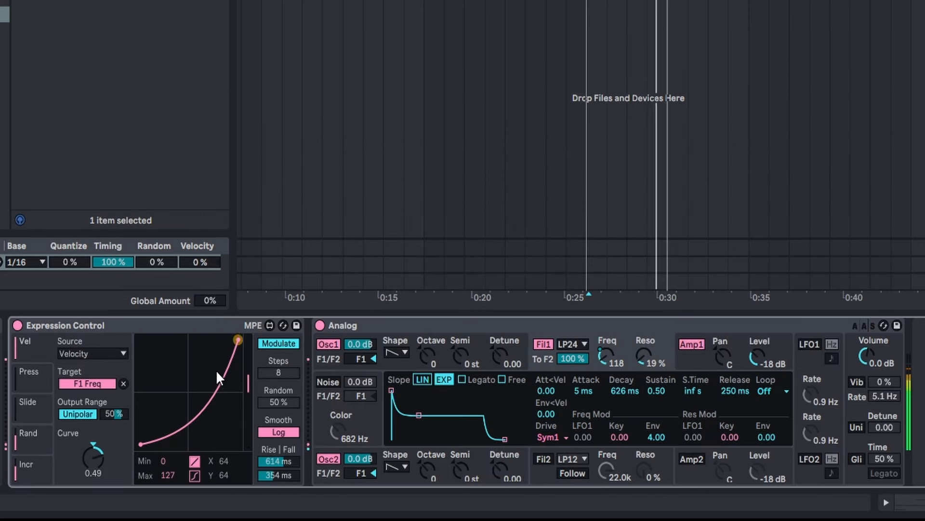
{"action": "left_click_drag", "start_coordinate": [238, 340], "coordinate": [238, 396]}
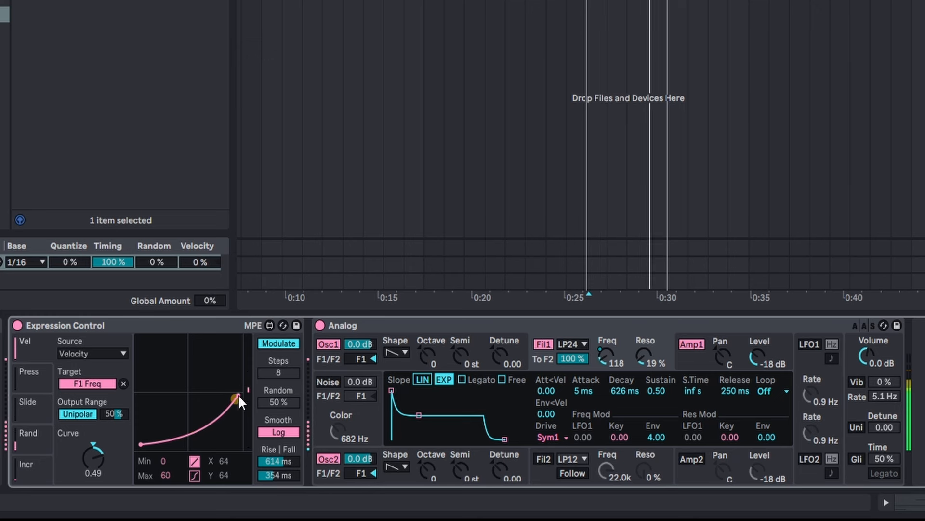
{"action": "left_click_drag", "start_coordinate": [181, 433], "coordinate": [212, 431]}
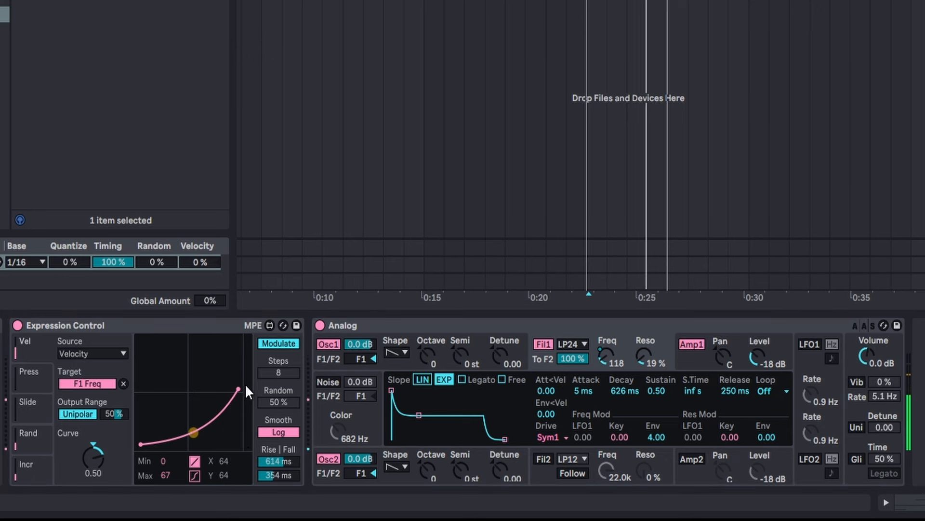
{"action": "left_click_drag", "start_coordinate": [239, 387], "coordinate": [232, 437]}
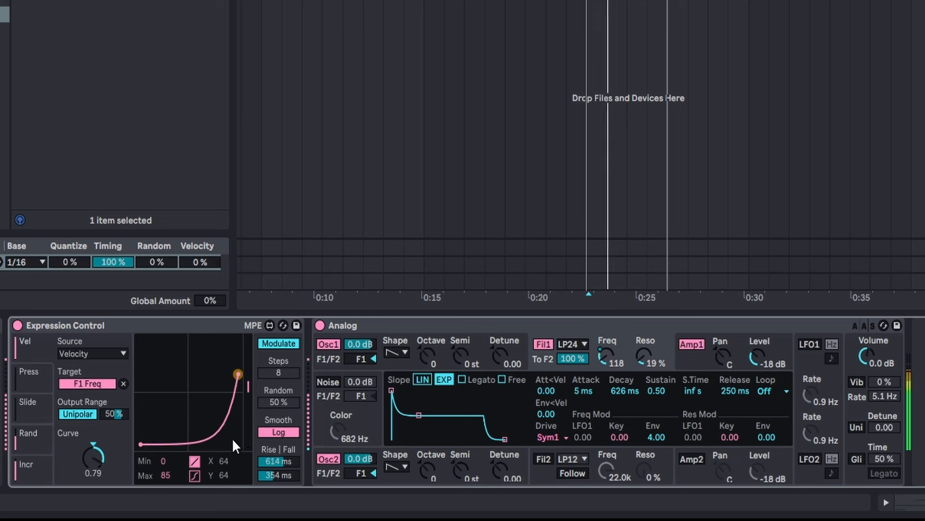
{"action": "left_click_drag", "start_coordinate": [238, 374], "coordinate": [241, 362]}
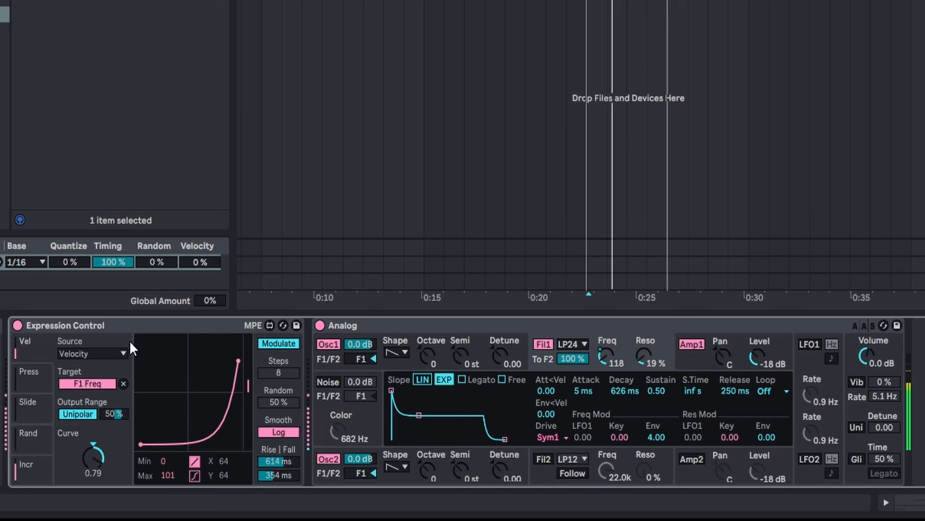
Step: Duplicate the Expression Control and map the copy to Analog's first filter resonance
{"action": "right_click", "coordinate": [101, 326]}
{"action": "left_click", "coordinate": [149, 154]}
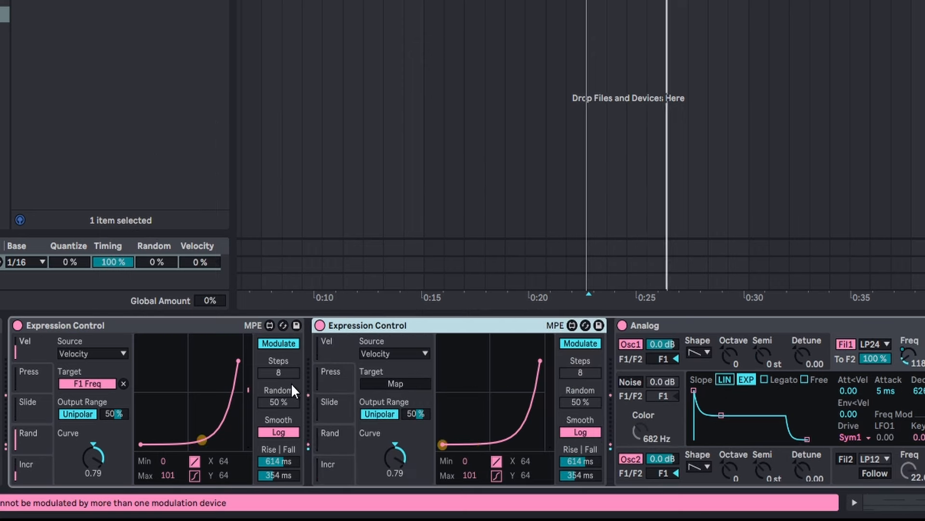
{"action": "left_click", "coordinate": [391, 381]}
{"action": "left_click", "coordinate": [391, 381]}
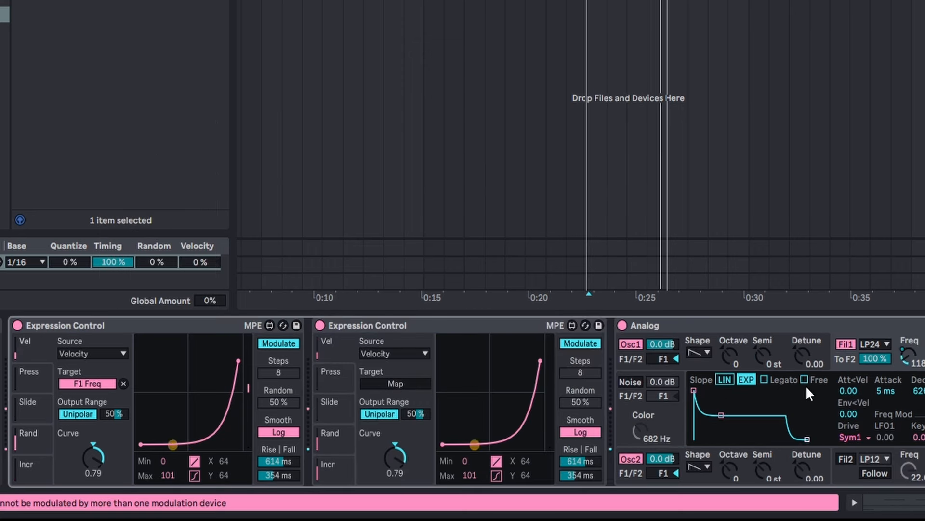
{"action": "left_click", "coordinate": [924, 356]}
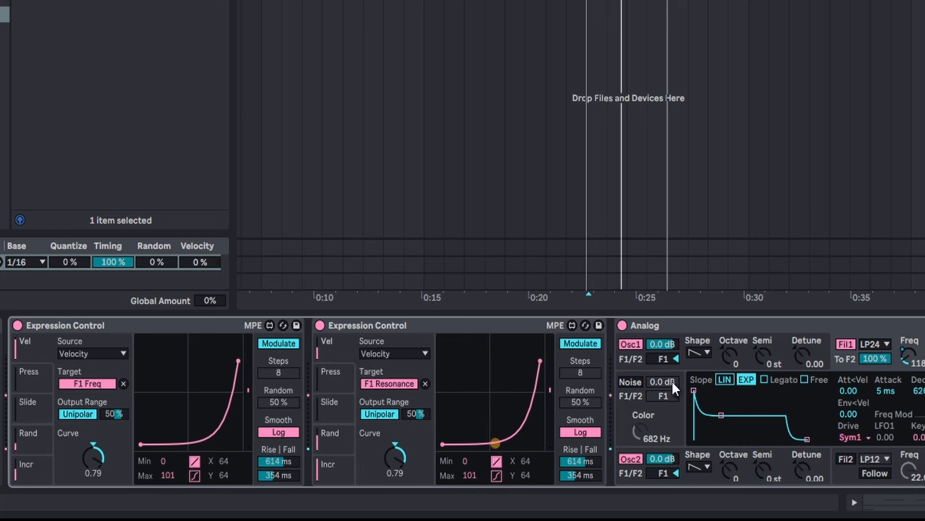
Step: Shape the resonance modulation to a curve of 0.50, ranging from 3 to 52
{"action": "left_click_drag", "start_coordinate": [537, 372], "coordinate": [541, 350]}
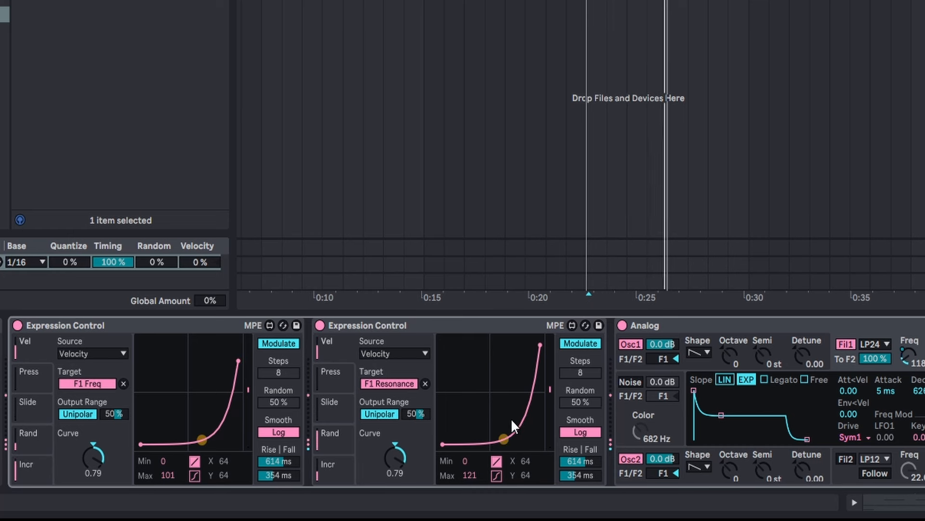
{"action": "left_click_drag", "start_coordinate": [512, 419], "coordinate": [505, 400]}
{"action": "left_click_drag", "start_coordinate": [543, 349], "coordinate": [545, 413]}
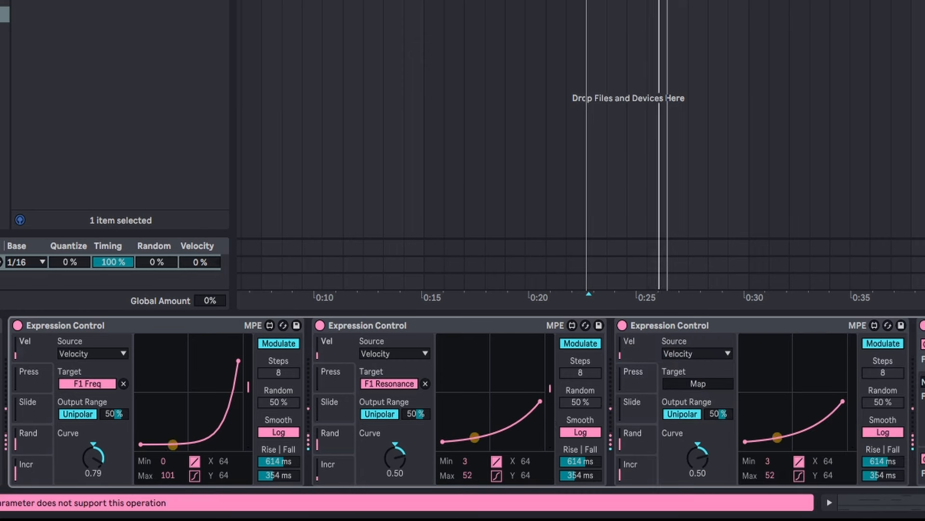
Step: Map the third Expression Control to Analog's unison detune, with a range of 0 to 102 and 0 ms rise and fall
{"action": "scroll", "coordinate": [463, 403], "scroll_direction": "right", "scroll_amount": 7}
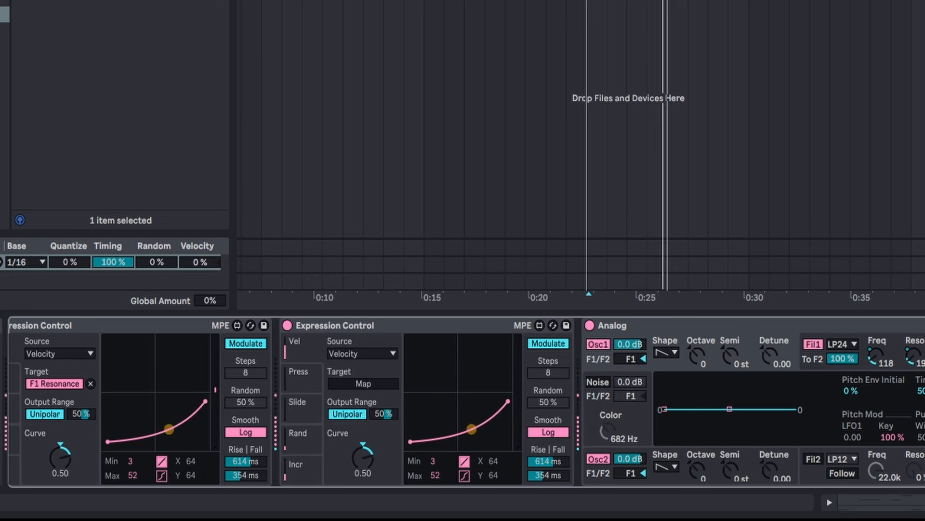
{"action": "left_click", "coordinate": [923, 409]}
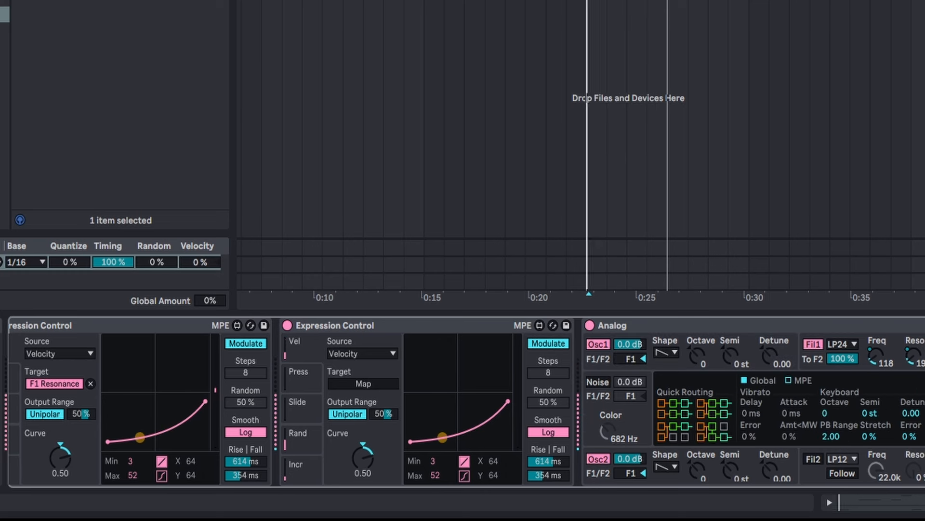
{"action": "left_click", "coordinate": [380, 384]}
{"action": "left_click", "coordinate": [923, 410]}
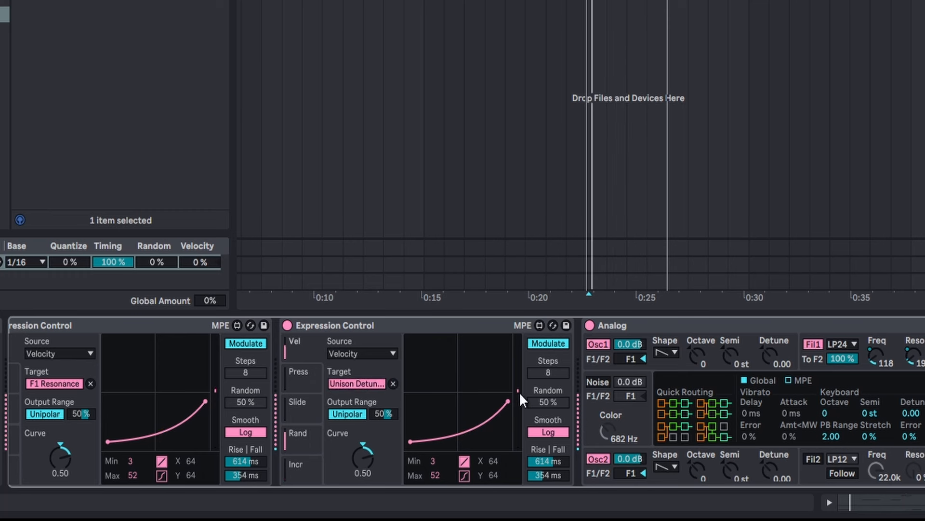
{"action": "left_click_drag", "start_coordinate": [510, 395], "coordinate": [513, 359]}
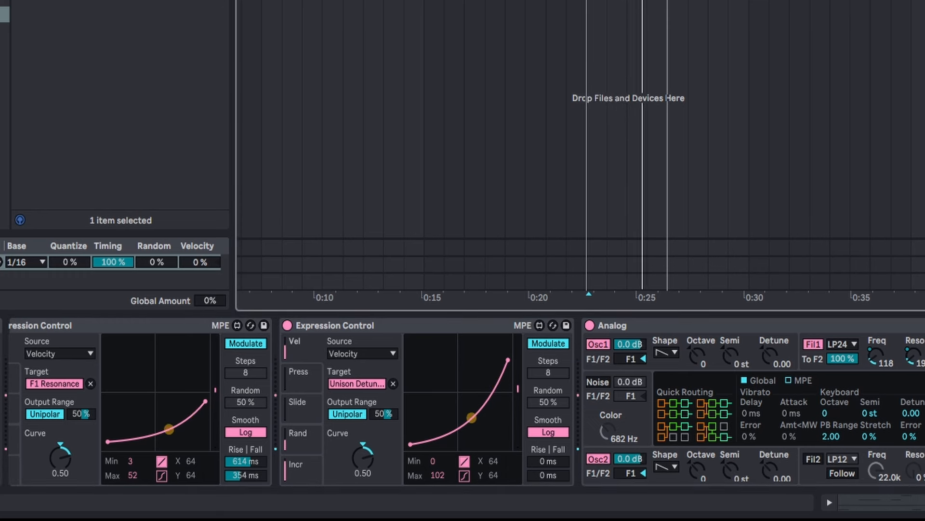
{"action": "left_click", "coordinate": [431, 431]}
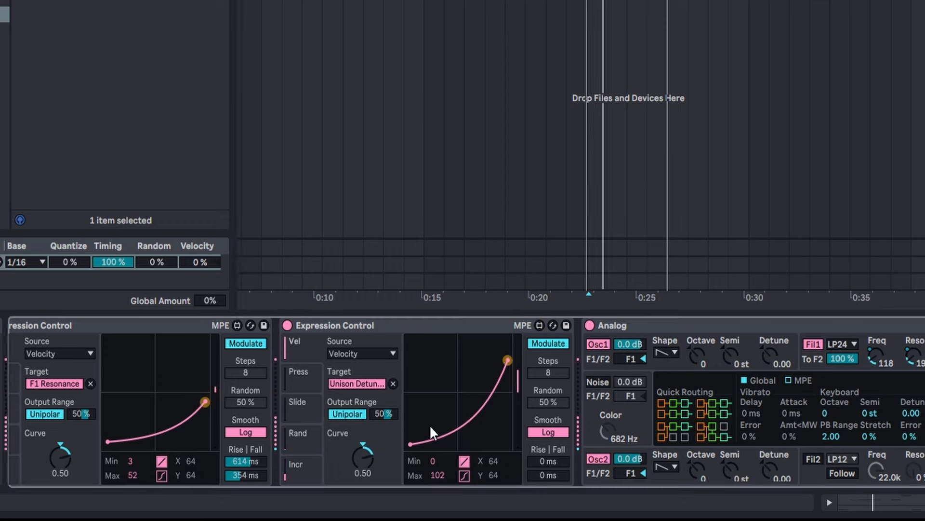
Step: Reopen the MIDI clip, drop the seventh velocity step below zero and raise the first two above it, the first to 54
{"action": "key", "text": "shift+Tab"}
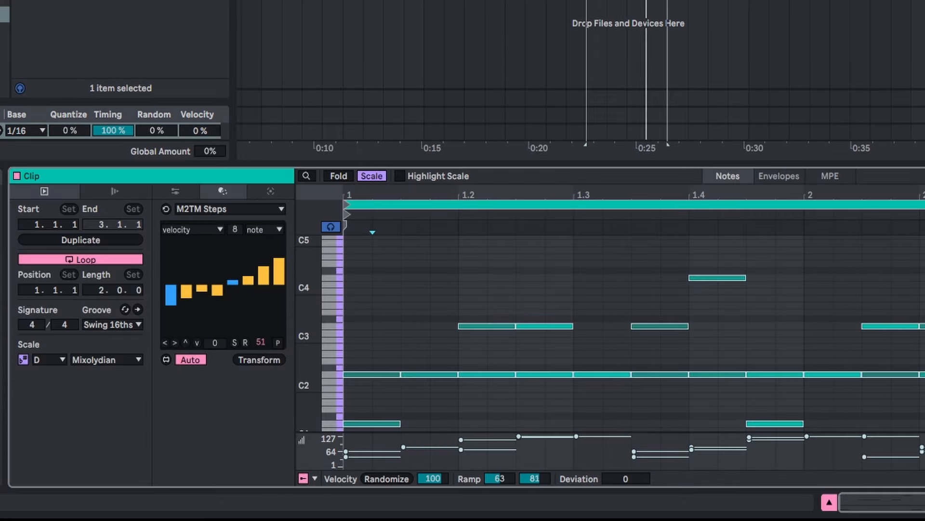
{"action": "left_click", "coordinate": [260, 271]}
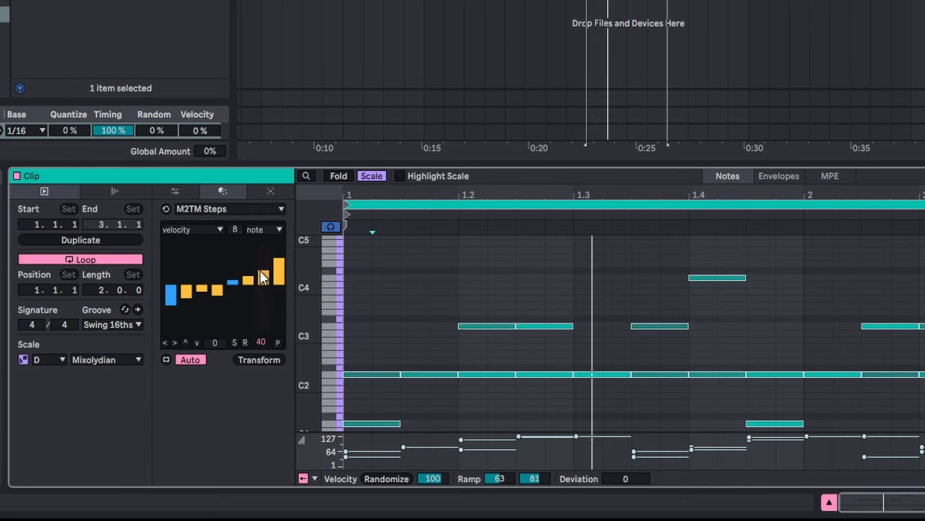
{"action": "left_click_drag", "start_coordinate": [261, 271], "coordinate": [260, 299]}
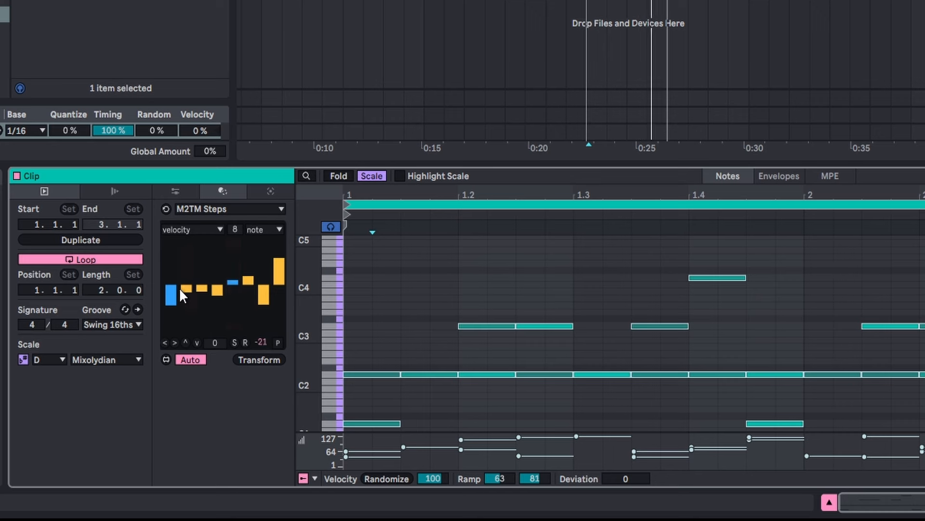
{"action": "left_click_drag", "start_coordinate": [180, 289], "coordinate": [170, 266]}
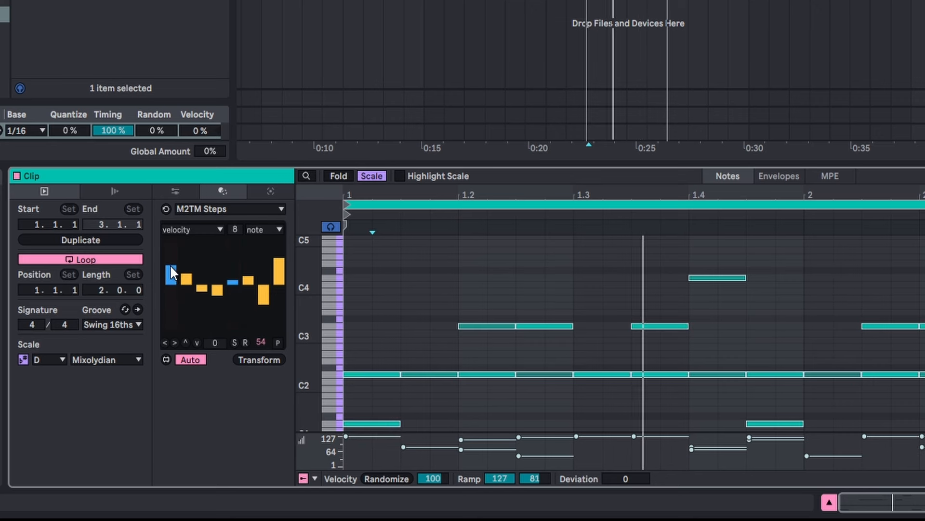
Step: Switch the M2TM Steps mode to + chord, raise the fourth, seventh and eighth steps, and lower the second below zero
{"action": "left_click", "coordinate": [190, 226]}
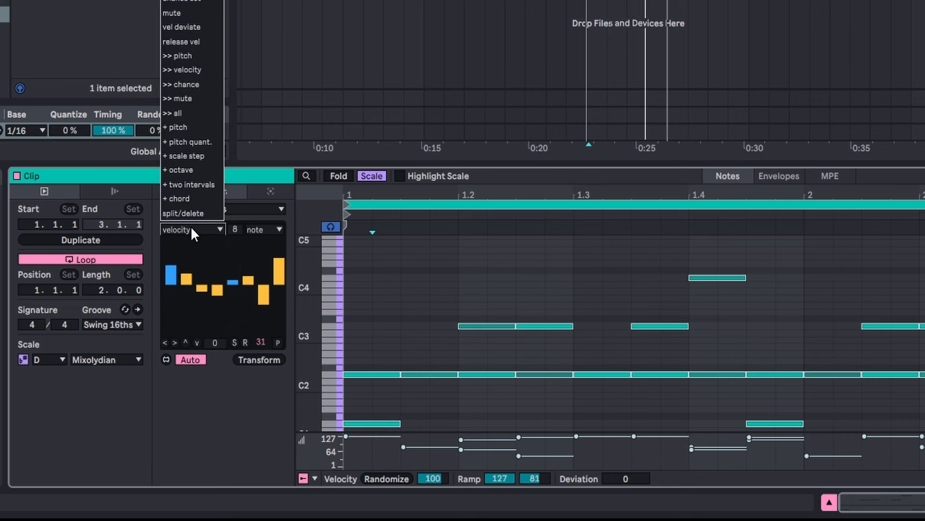
{"action": "left_click", "coordinate": [189, 199]}
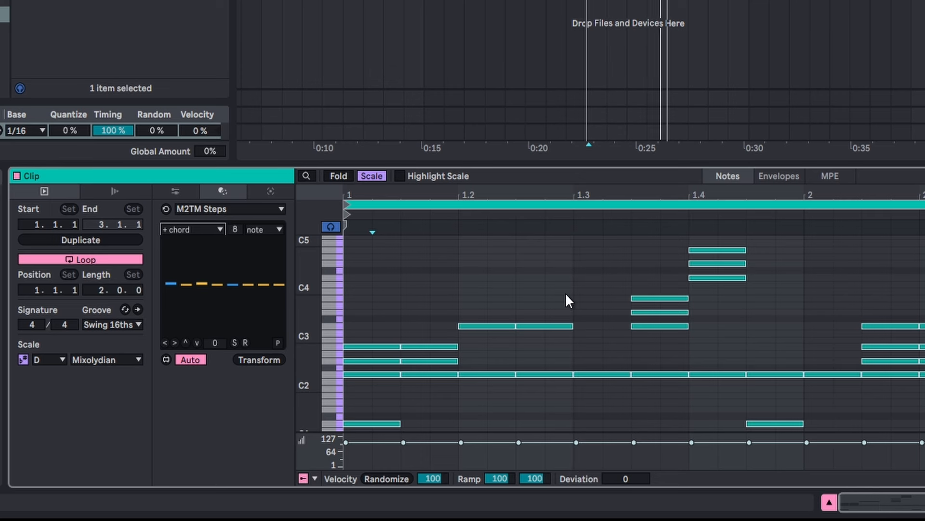
{"action": "left_click_drag", "start_coordinate": [283, 267], "coordinate": [282, 283]}
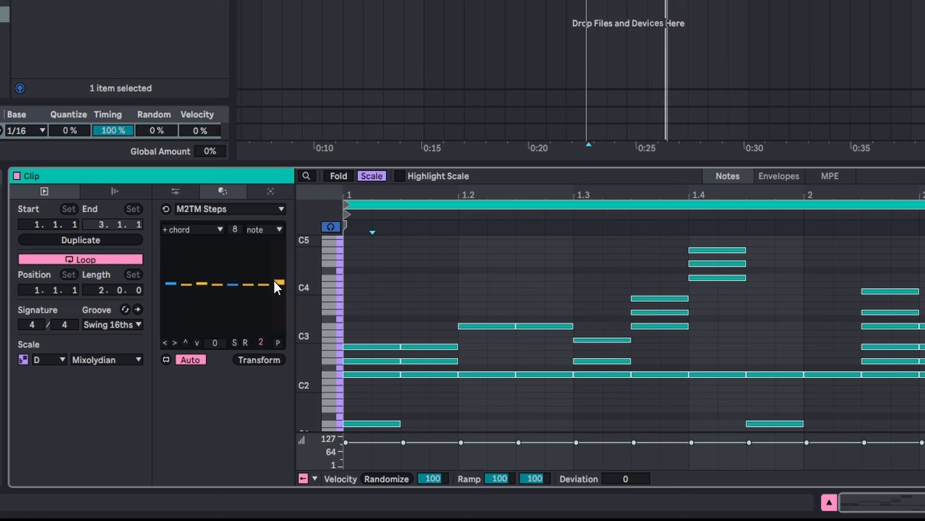
{"action": "left_click", "coordinate": [264, 281]}
{"action": "left_click_drag", "start_coordinate": [264, 282], "coordinate": [261, 271]}
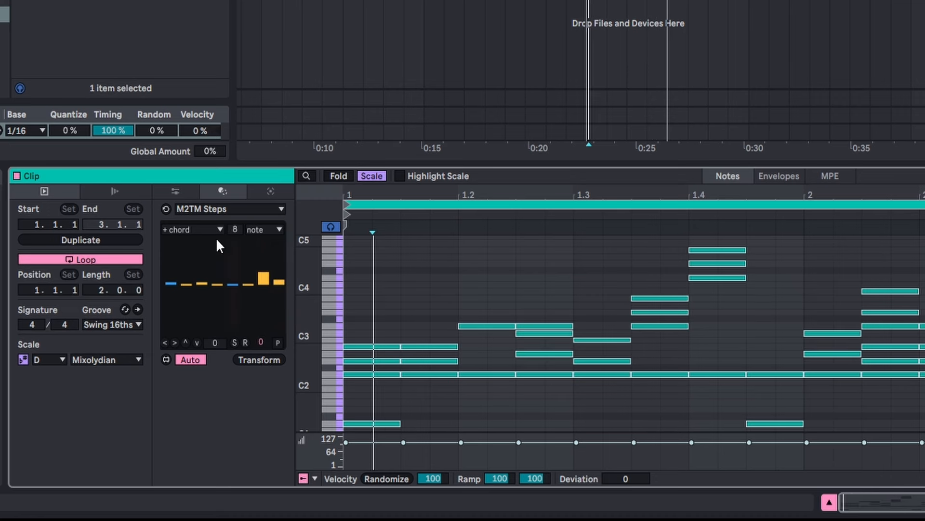
{"action": "left_click_drag", "start_coordinate": [192, 285], "coordinate": [219, 275]}
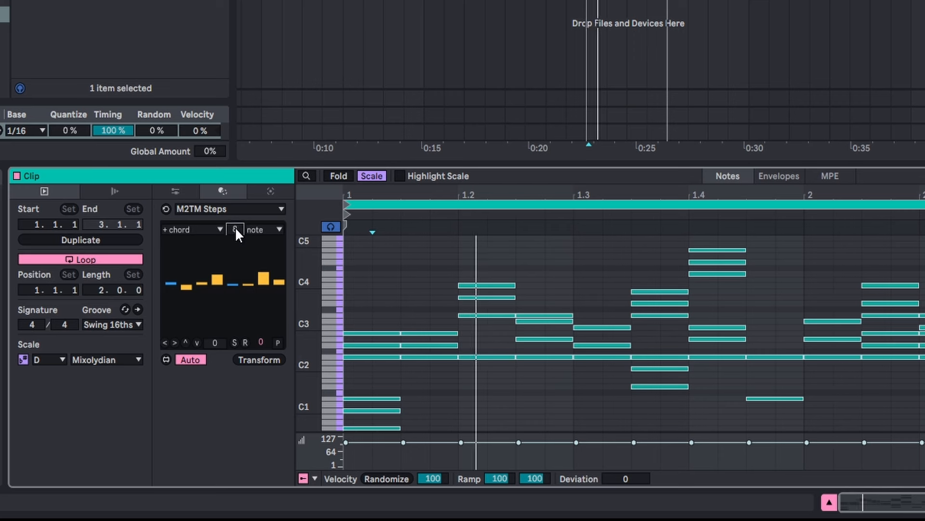
Step: Reduce the M2TM Steps pattern to 7 steps and undo the chord transformation on the clip's notes
{"action": "left_click_drag", "start_coordinate": [235, 227], "coordinate": [235, 230]}
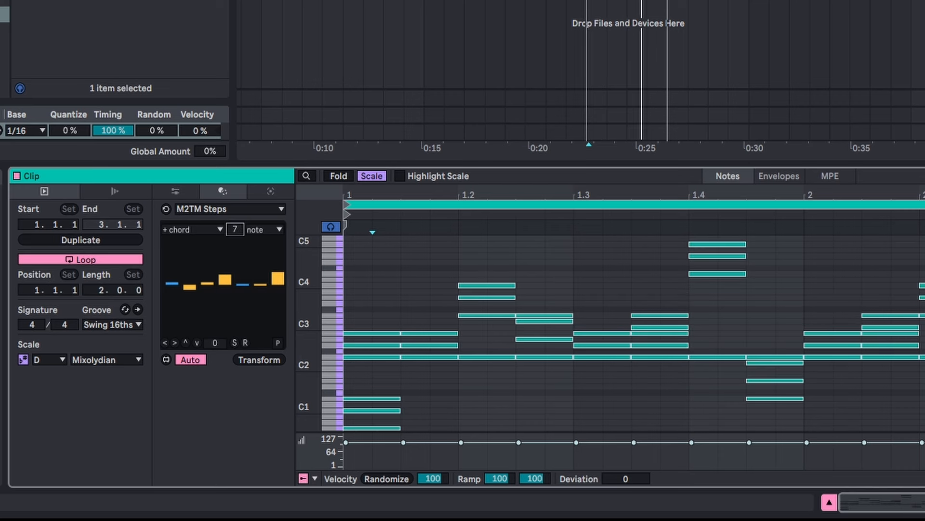
{"action": "key", "text": "ctrl+z"}
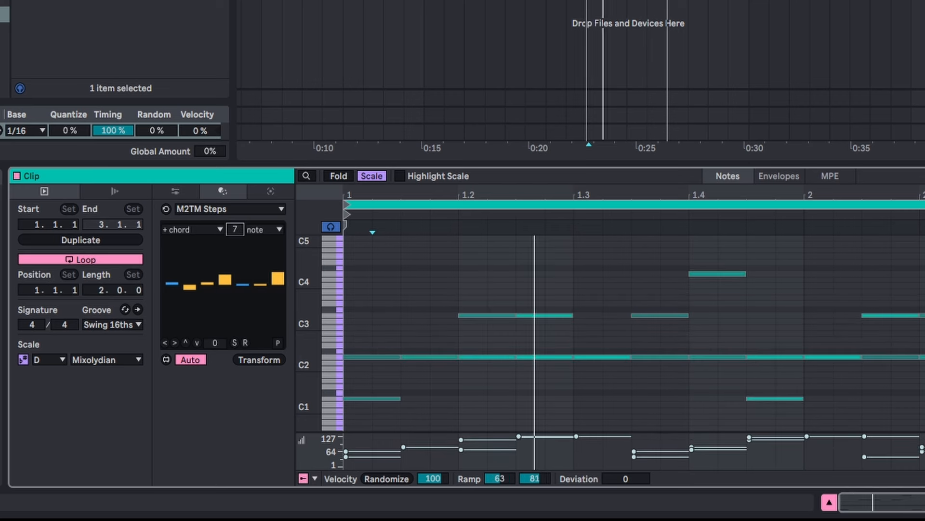
Step: Raise the sixth chord step, reduce the + chord pattern to 3 steps, and raise its second and third steps
{"action": "left_click", "coordinate": [264, 261]}
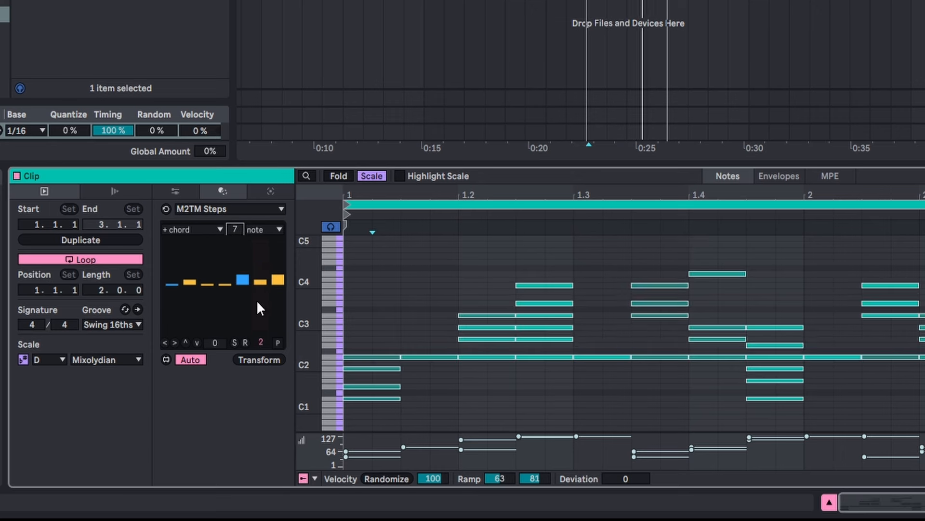
{"action": "type", "text": "3"}
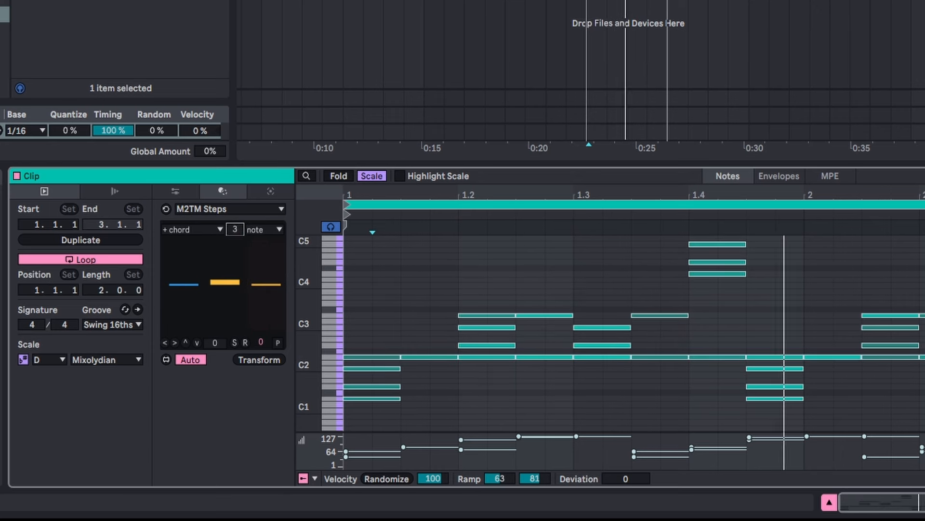
{"action": "mouse_move", "coordinate": [216, 271]}
{"action": "left_mouse_down"}
{"action": "mouse_move", "coordinate": [209, 279]}
{"action": "mouse_move", "coordinate": [228, 293]}
{"action": "mouse_move", "coordinate": [238, 293]}
{"action": "mouse_move", "coordinate": [224, 279]}
{"action": "mouse_move", "coordinate": [261, 276]}
{"action": "left_mouse_up"}
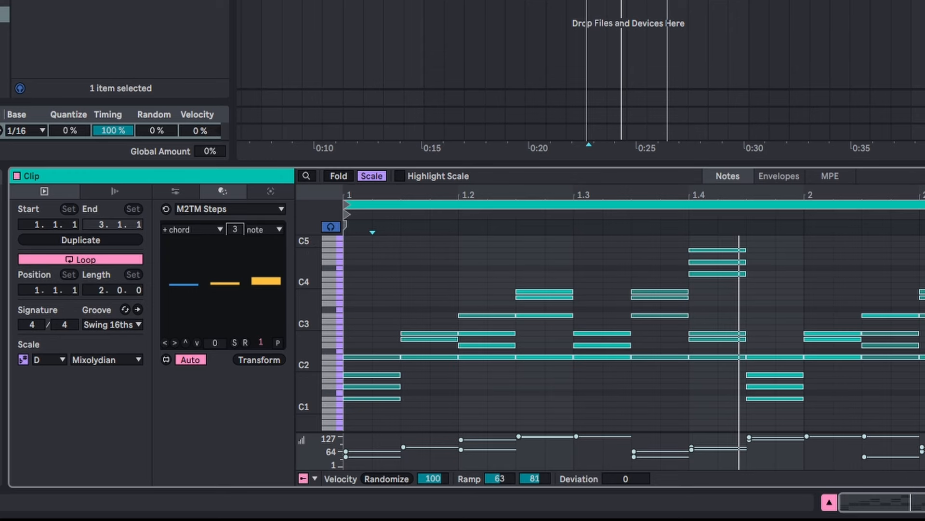
Step: Duplicate the first Analog track, search the browser for "impul" and load Vintage Funky Good Time.adg onto the copy
{"action": "right_click", "coordinate": [797, 52]}
{"action": "left_click", "coordinate": [661, 78]}
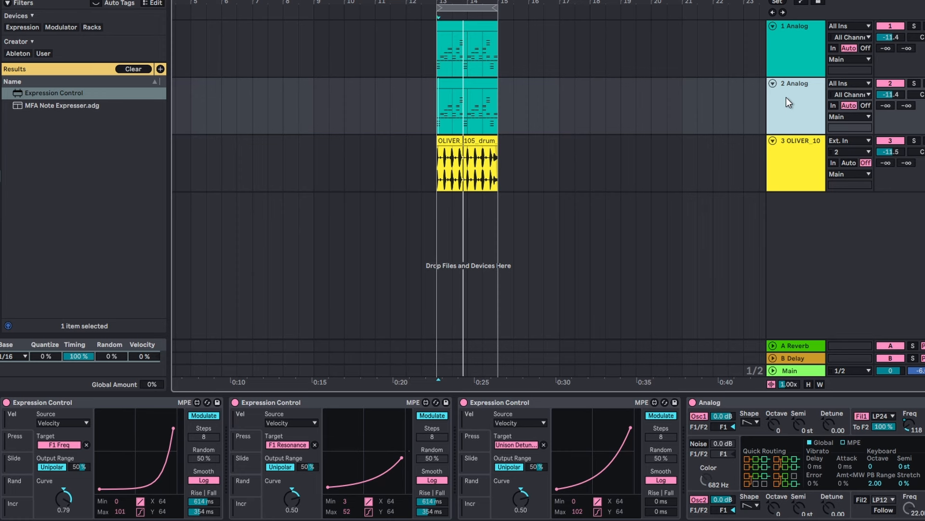
{"action": "key", "text": "ctrl+f"}
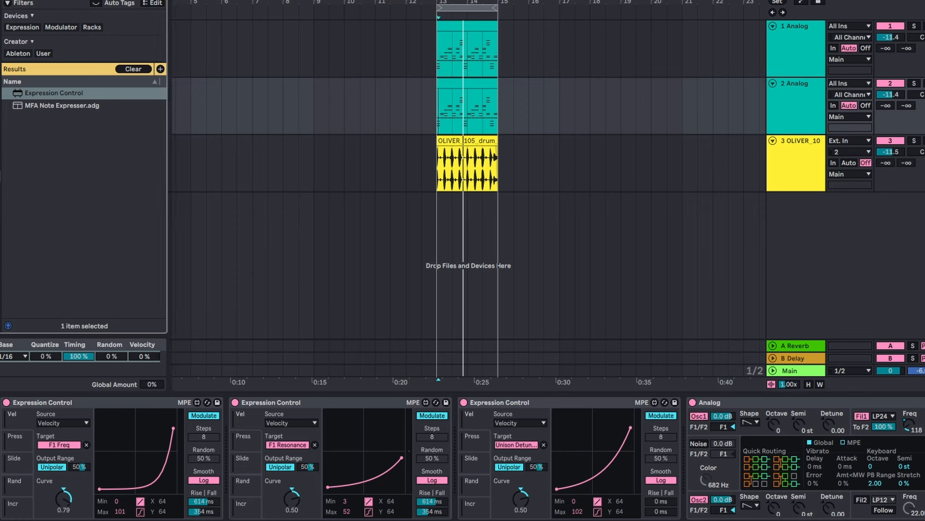
{"action": "type", "text": "impul"}
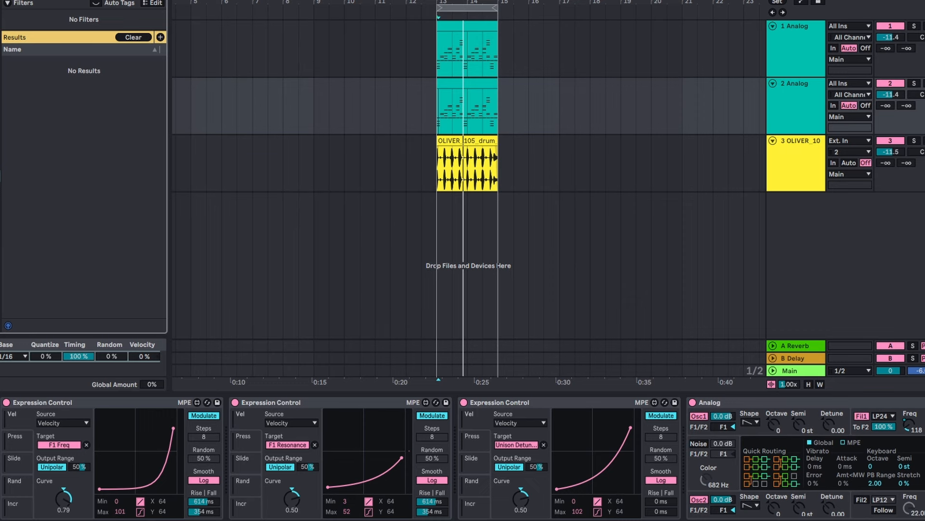
{"action": "left_click", "coordinate": [1, 151]}
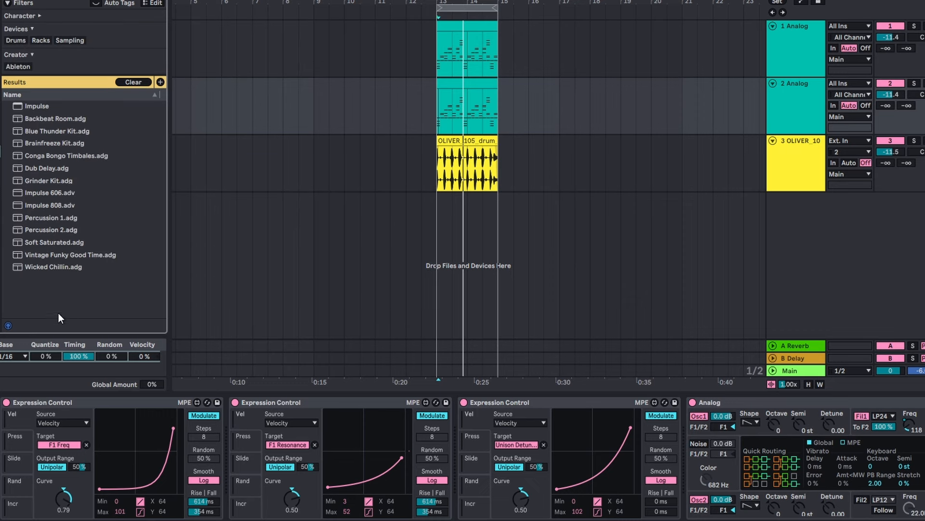
{"action": "left_click", "coordinate": [53, 263]}
{"action": "left_click", "coordinate": [53, 259]}
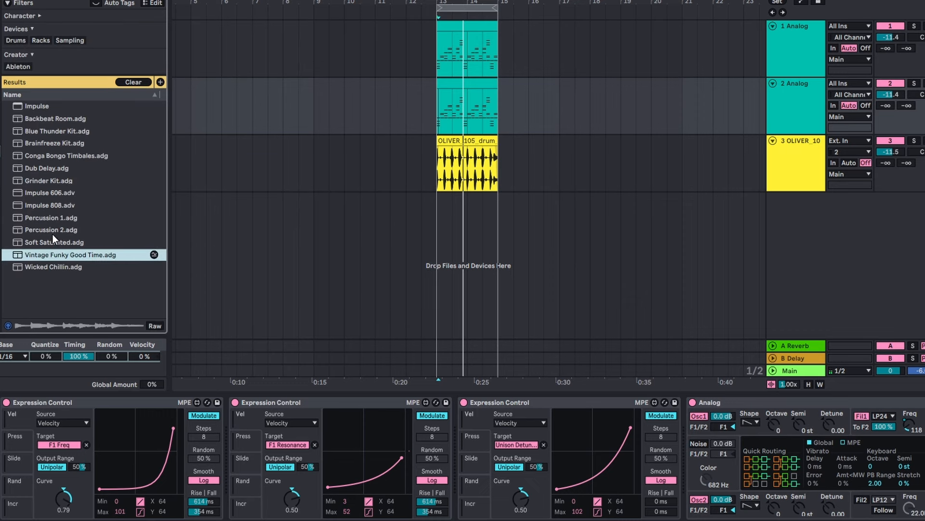
{"action": "left_click", "coordinate": [48, 242]}
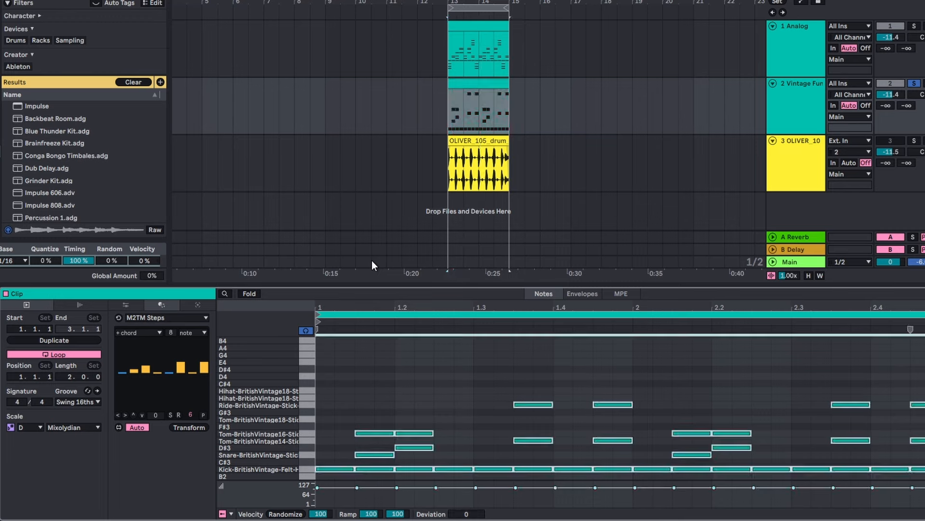
Step: In the drum track's MIDI clip, raise the third, fifth and sixth steps of the 8-step split/delete pattern and lower the seventh
{"action": "key", "text": "Escape"}
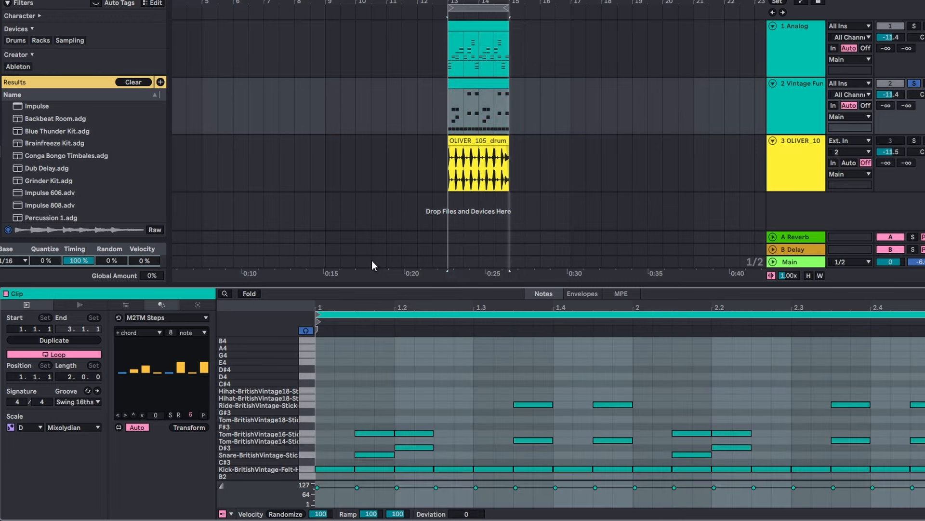
{"action": "left_click", "coordinate": [420, 400]}
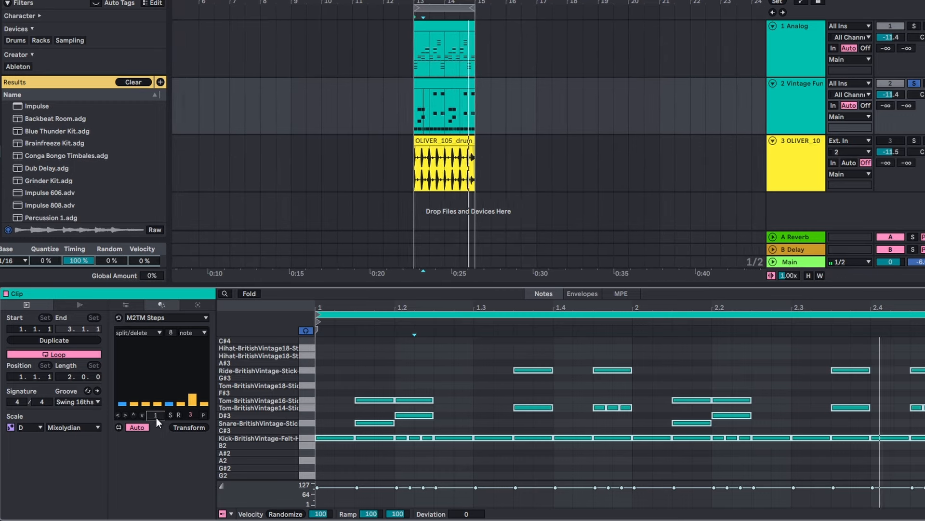
{"action": "mouse_move", "coordinate": [132, 401]}
{"action": "left_mouse_down"}
{"action": "mouse_move", "coordinate": [201, 390]}
{"action": "mouse_move", "coordinate": [193, 401]}
{"action": "left_mouse_up"}
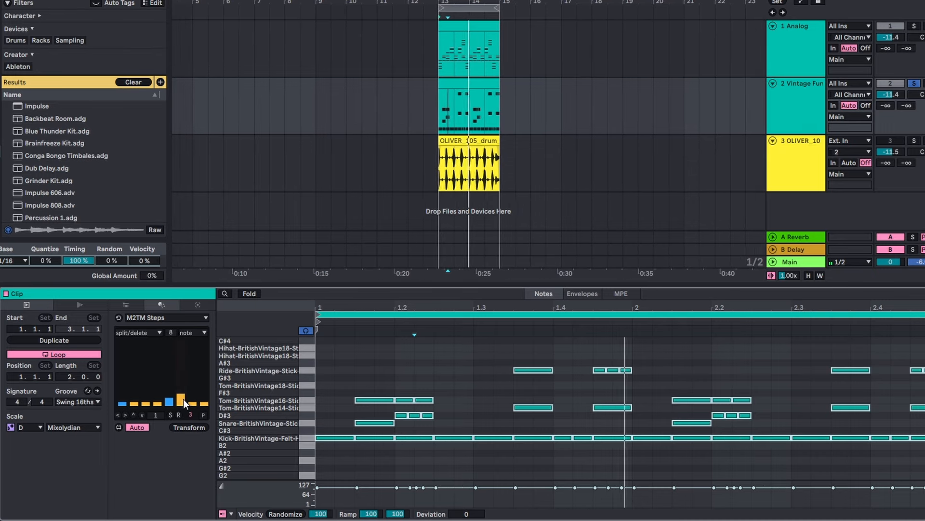
{"action": "left_click", "coordinate": [144, 395]}
{"action": "left_click", "coordinate": [127, 395]}
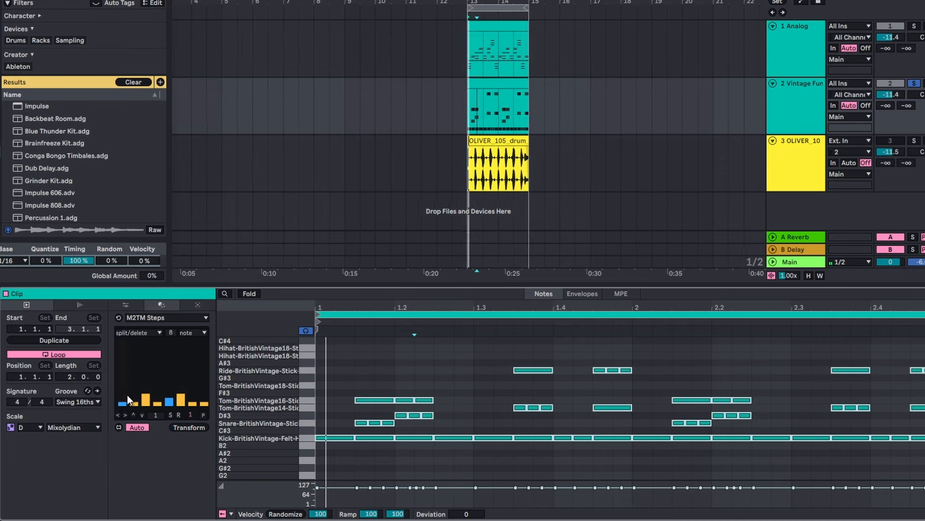
{"action": "left_click", "coordinate": [123, 405]}
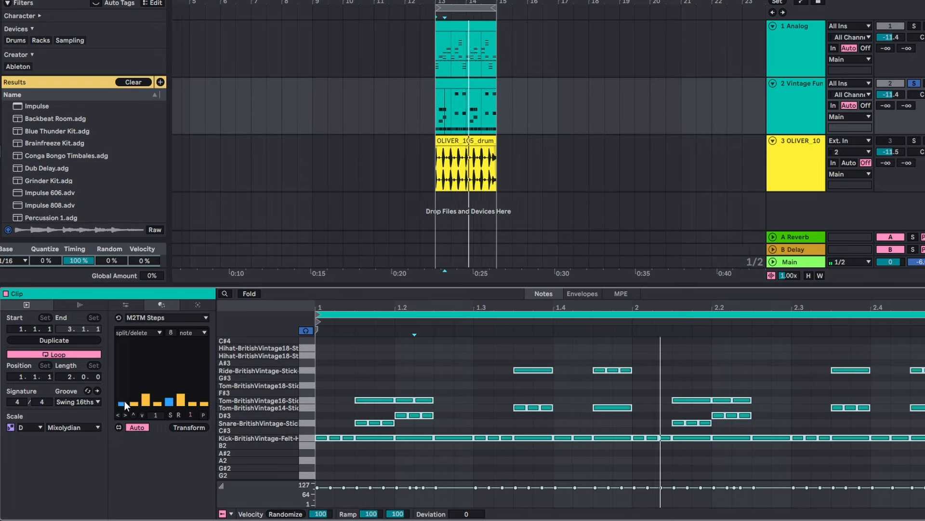
Step: Map the drum track's first Expression Control to the transpose of Impulse's kick slot and set its curve to about -0.61
{"action": "key", "text": "shift+Tab"}
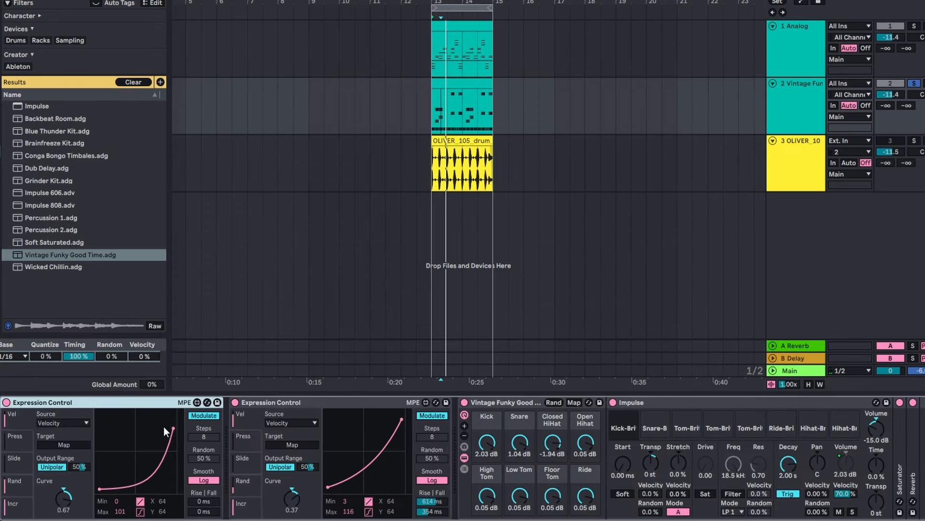
{"action": "left_click", "coordinate": [65, 444]}
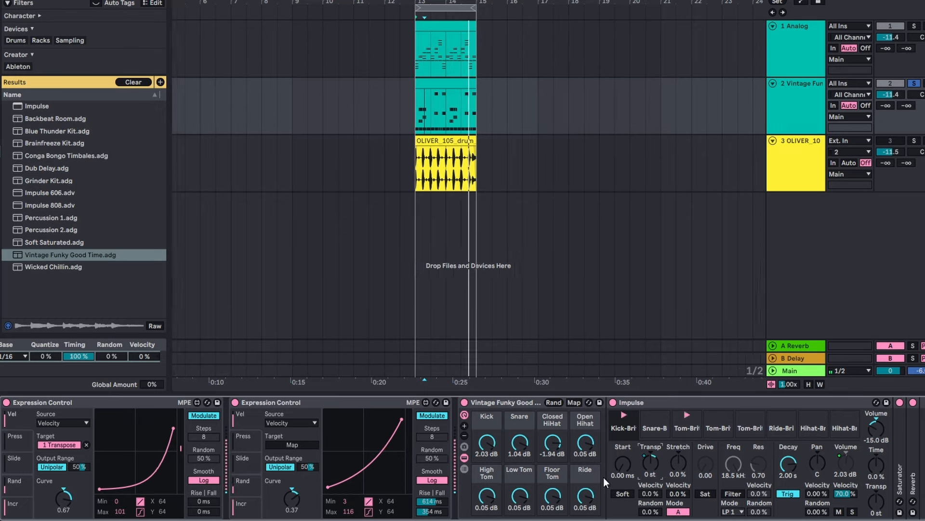
{"action": "left_click_drag", "start_coordinate": [178, 439], "coordinate": [153, 432]}
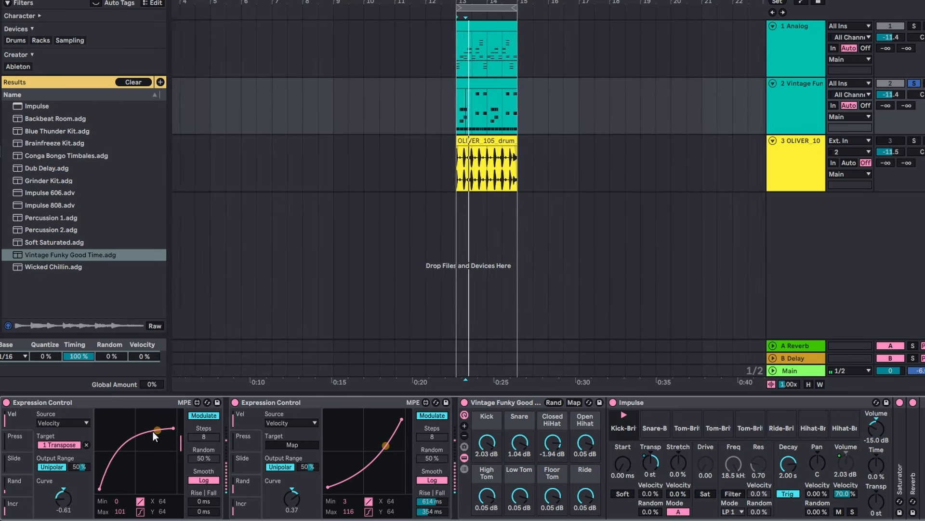
Step: Map the second Expression Control to the kick slot's stretch, bend its curve to about -0.69, and readjust both controls' curves
{"action": "left_click", "coordinate": [286, 445]}
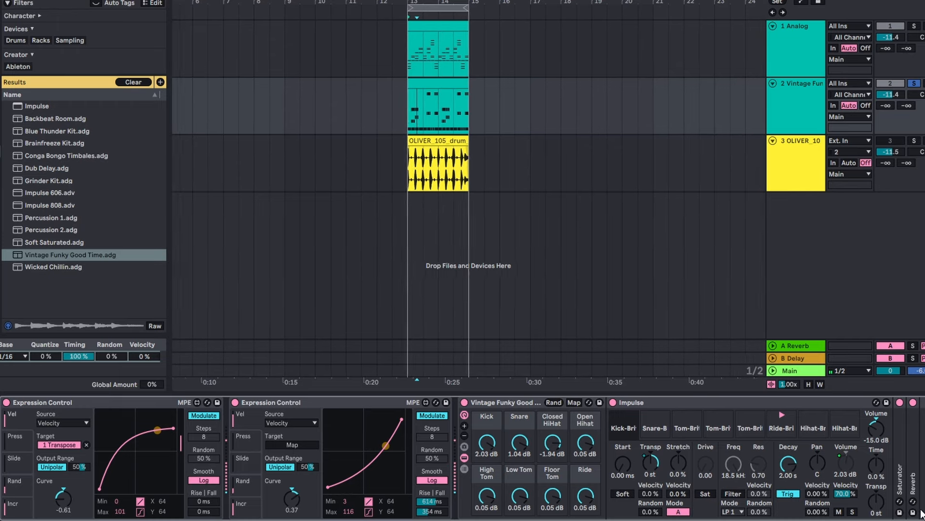
{"action": "left_click", "coordinate": [677, 464]}
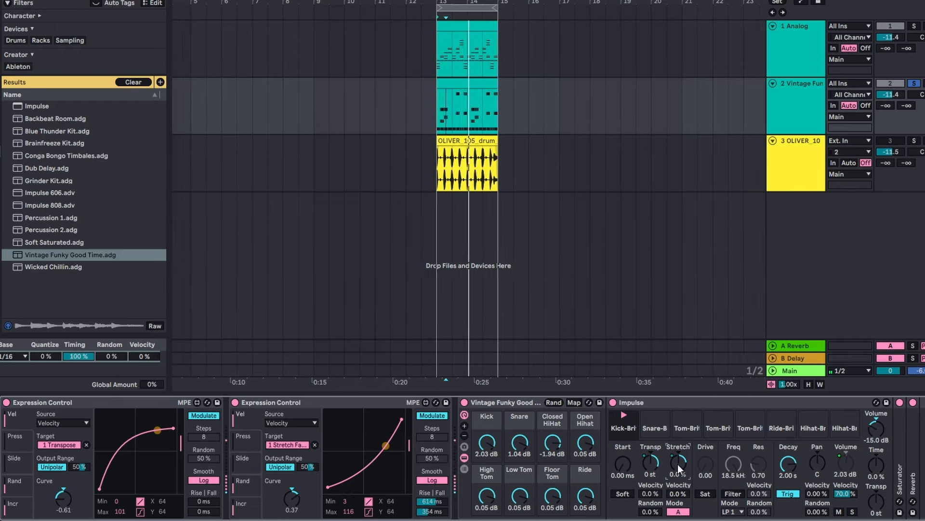
{"action": "left_click_drag", "start_coordinate": [378, 441], "coordinate": [297, 386]}
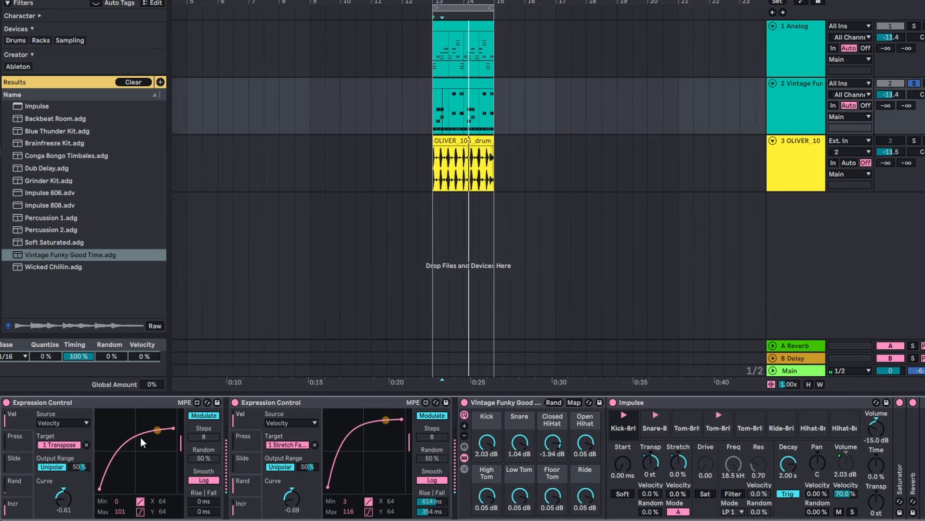
{"action": "left_click_drag", "start_coordinate": [140, 437], "coordinate": [174, 485]}
{"action": "mouse_move", "coordinate": [335, 446]}
{"action": "left_mouse_down"}
{"action": "mouse_move", "coordinate": [423, 486]}
{"action": "mouse_move", "coordinate": [351, 447]}
{"action": "left_mouse_up"}
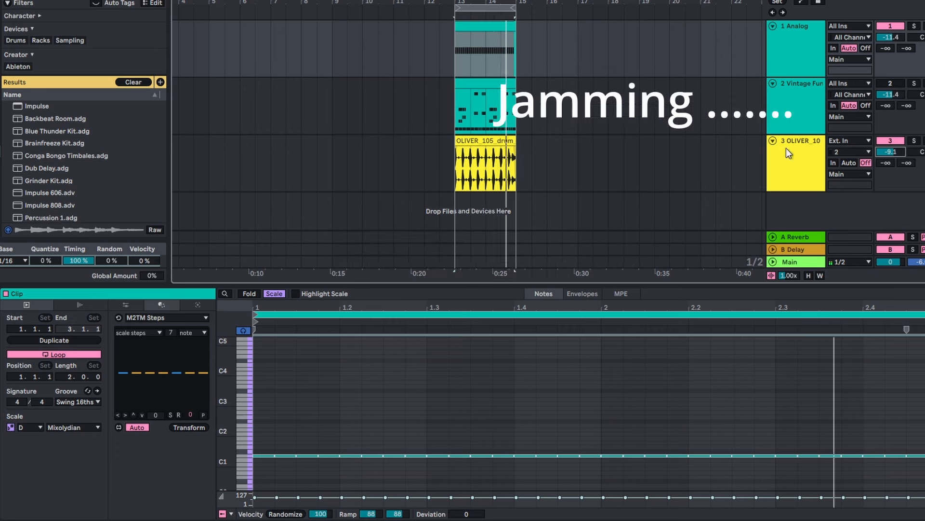
Step: Shape the Analog clip's 7-step scale steps pattern with the second, third and seventh steps above zero and the fourth to sixth below
{"action": "mouse_move", "coordinate": [138, 357]}
{"action": "left_mouse_down"}
{"action": "mouse_move", "coordinate": [200, 361]}
{"action": "mouse_move", "coordinate": [157, 380]}
{"action": "left_mouse_up"}
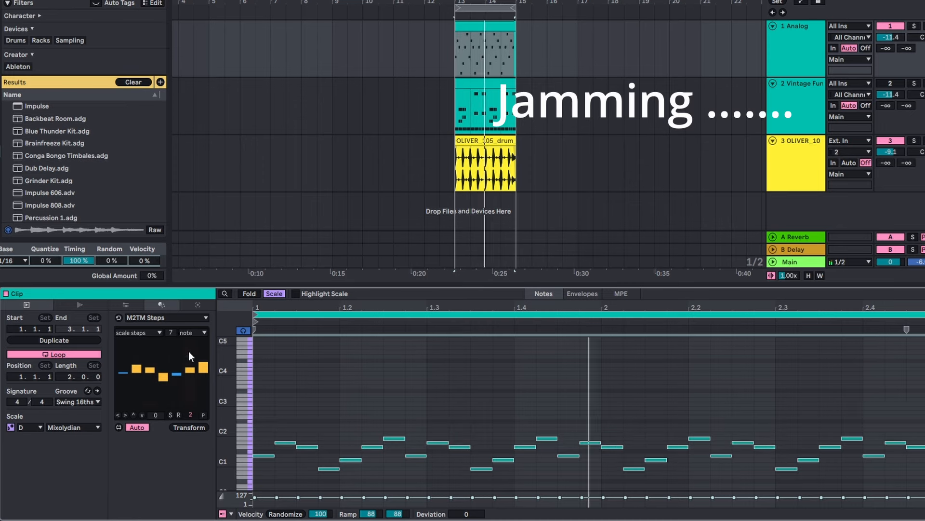
{"action": "left_click", "coordinate": [189, 379]}
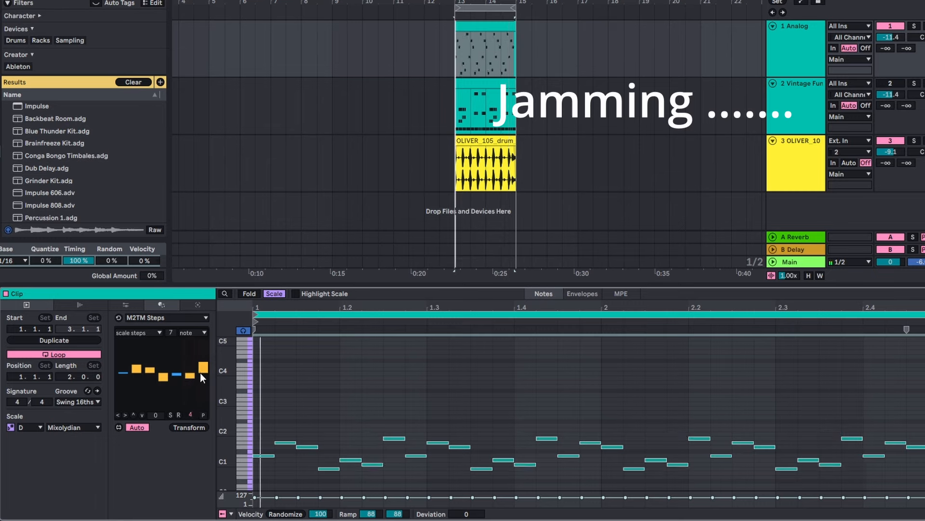
{"action": "left_click_drag", "start_coordinate": [201, 372], "coordinate": [200, 368]}
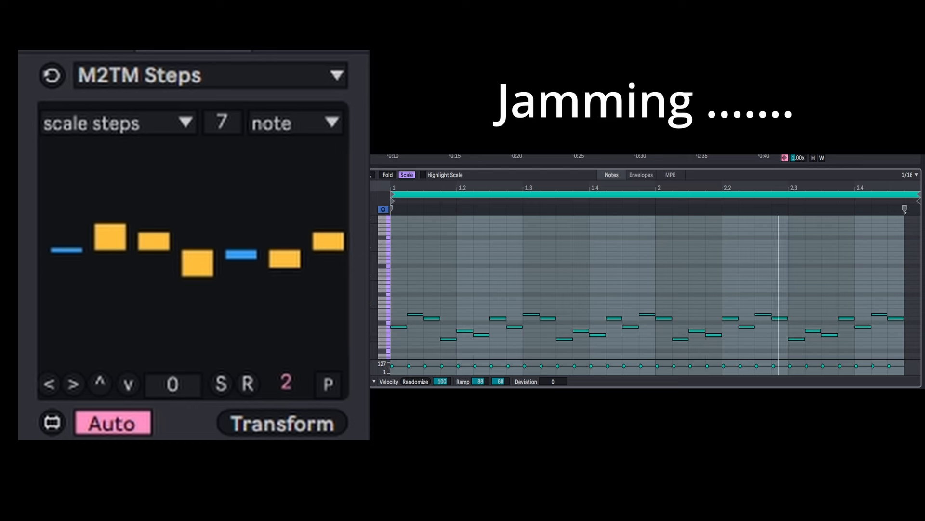
Step: Switch the M2TM Steps mode to mute, mute the third step and try muting the fifth
{"action": "left_click", "coordinate": [131, 125]}
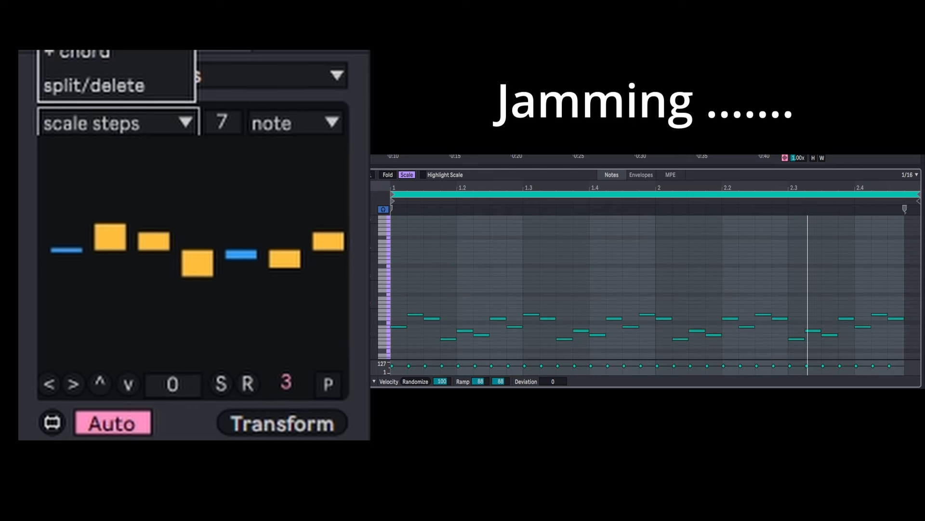
{"action": "left_click", "coordinate": [115, 19]}
{"action": "left_click", "coordinate": [157, 232]}
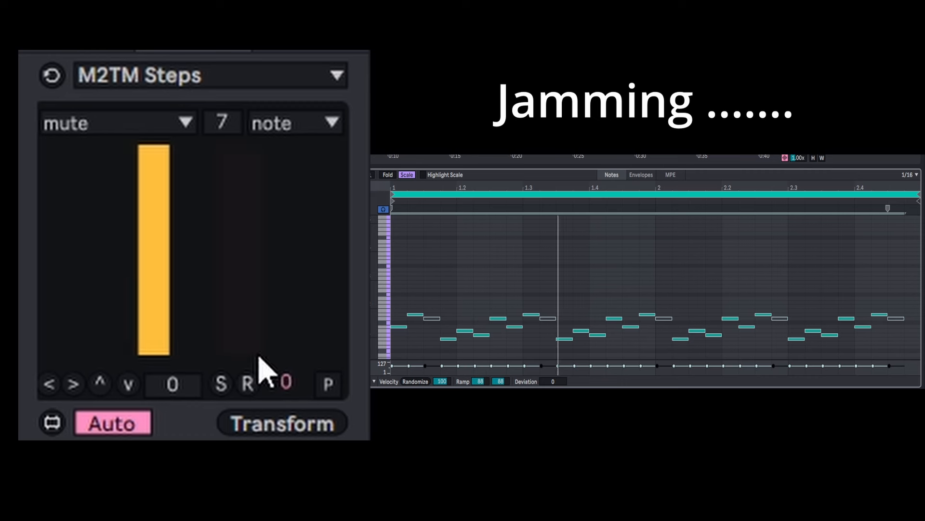
{"action": "left_click", "coordinate": [258, 337]}
{"action": "left_click", "coordinate": [253, 337]}
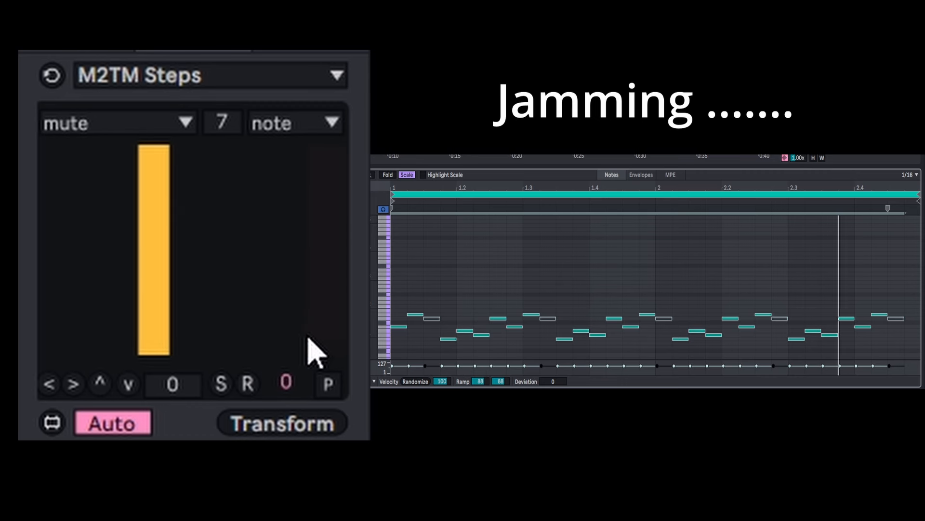
Step: Try muting the seventh step, leave only the second step muted, and extend the mute pattern to 8 steps
{"action": "left_click", "coordinate": [318, 352]}
{"action": "left_click", "coordinate": [162, 357]}
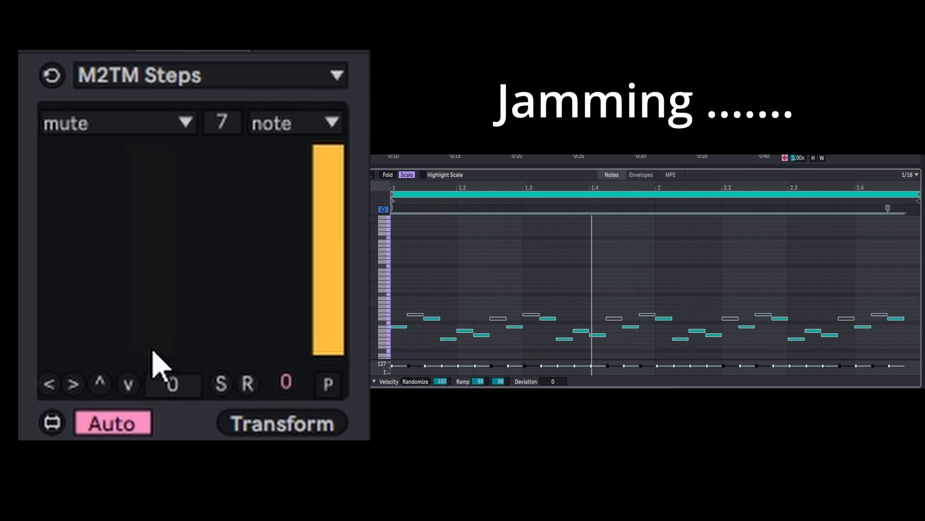
{"action": "left_click", "coordinate": [100, 349]}
{"action": "left_click", "coordinate": [319, 346]}
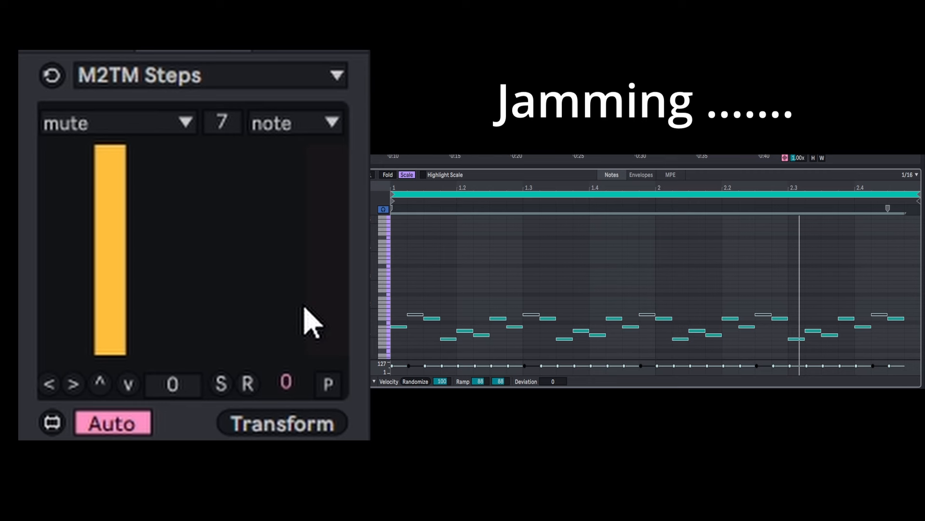
{"action": "left_click", "coordinate": [226, 126]}
{"action": "left_click_drag", "start_coordinate": [227, 125], "coordinate": [227, 122]}
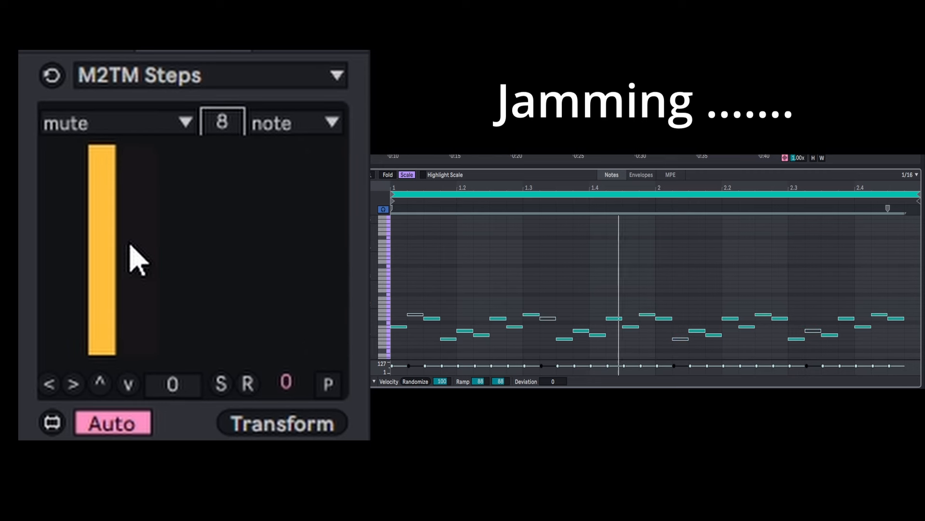
Step: Select all notes in the clip and switch the M2TM Steps mode to + chord
{"action": "left_click", "coordinate": [128, 124]}
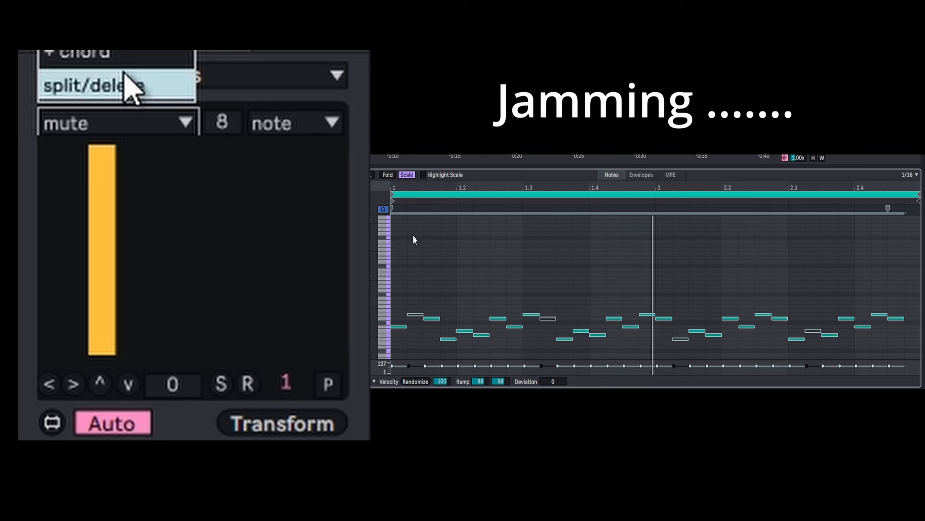
{"action": "left_click", "coordinate": [429, 355]}
{"action": "left_click", "coordinate": [438, 336]}
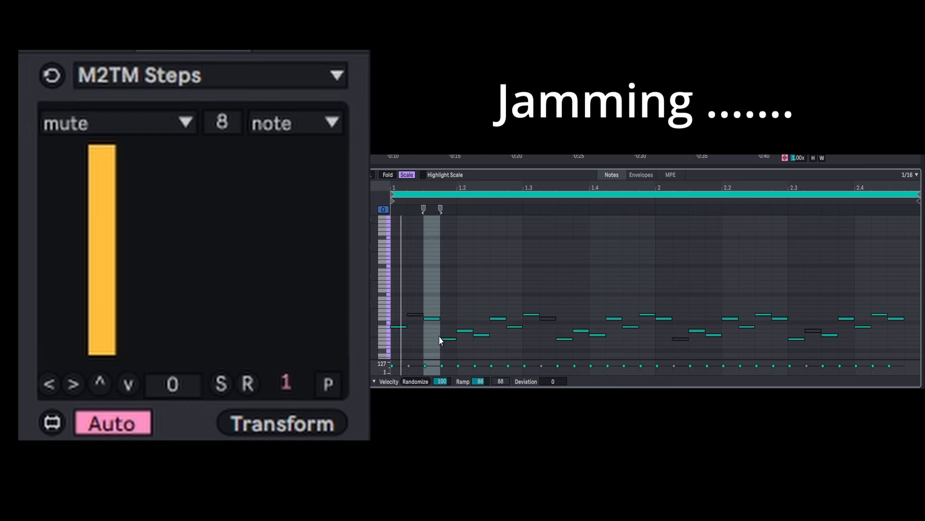
{"action": "key", "text": "ctrl+a"}
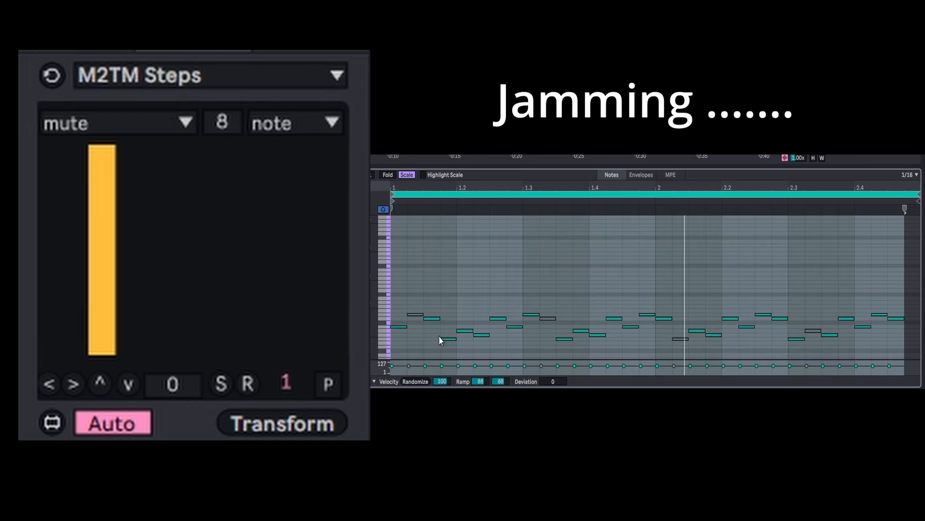
{"action": "left_click", "coordinate": [119, 128]}
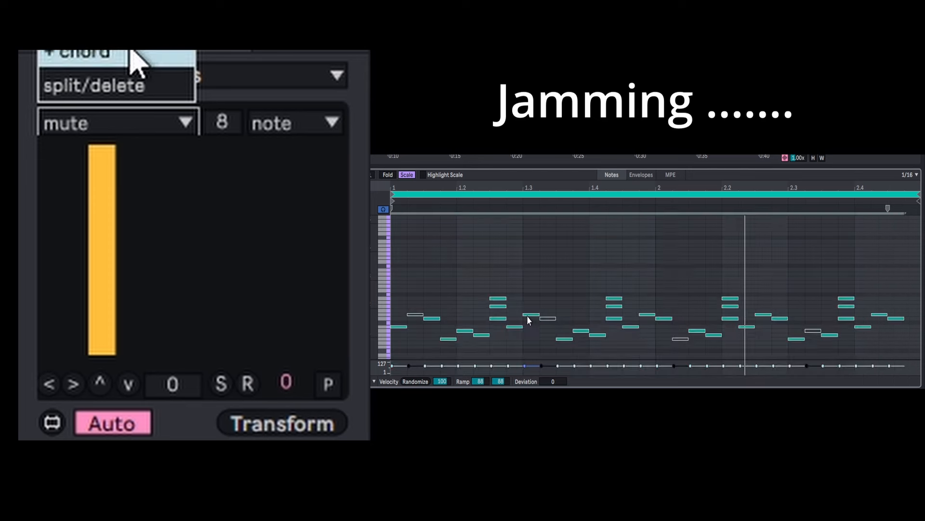
{"action": "left_click", "coordinate": [135, 54]}
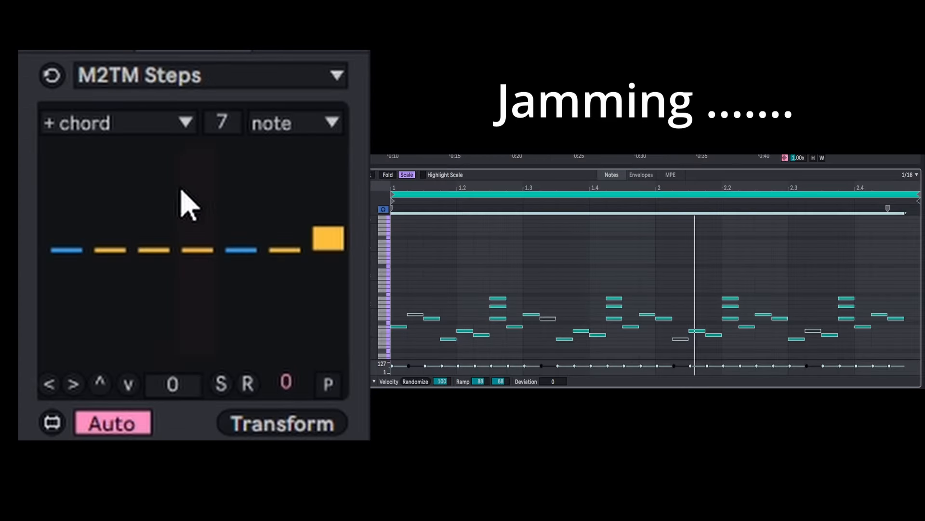
Step: Switch the M2TM Steps mode to velocity, try an 8-step pattern with a tall eighth step, and reset it
{"action": "left_click", "coordinate": [106, 124]}
{"action": "left_click", "coordinate": [116, 52]}
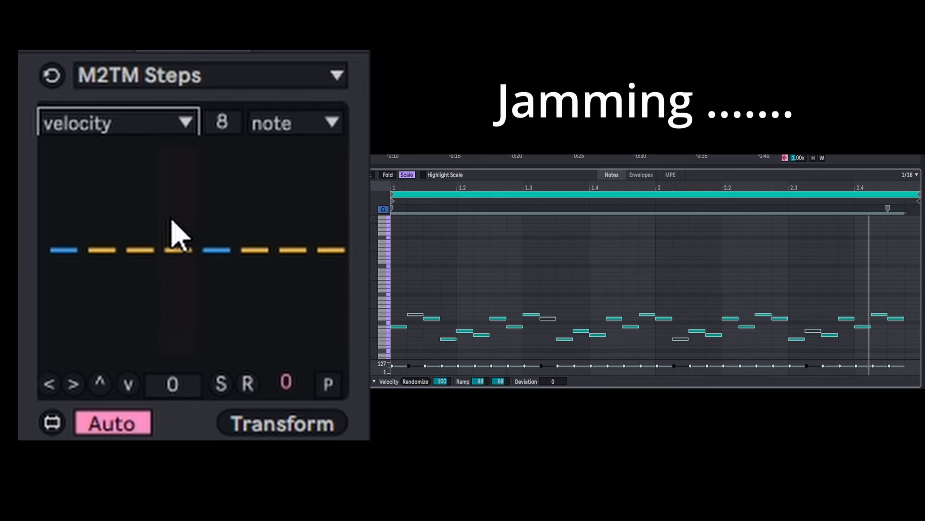
{"action": "mouse_move", "coordinate": [189, 241]}
{"action": "left_mouse_down"}
{"action": "mouse_move", "coordinate": [290, 225]}
{"action": "mouse_move", "coordinate": [324, 208]}
{"action": "mouse_move", "coordinate": [176, 246]}
{"action": "mouse_move", "coordinate": [45, 299]}
{"action": "mouse_move", "coordinate": [44, 289]}
{"action": "mouse_move", "coordinate": [215, 244]}
{"action": "mouse_move", "coordinate": [314, 270]}
{"action": "mouse_move", "coordinate": [353, 236]}
{"action": "mouse_move", "coordinate": [331, 248]}
{"action": "mouse_move", "coordinate": [331, 214]}
{"action": "left_mouse_up"}
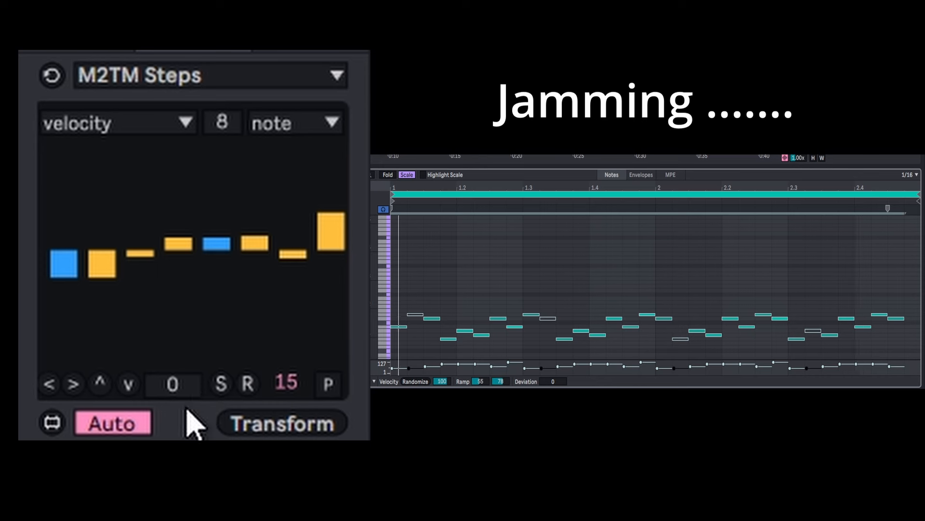
{"action": "left_click", "coordinate": [181, 394]}
{"action": "left_click", "coordinate": [248, 384]}
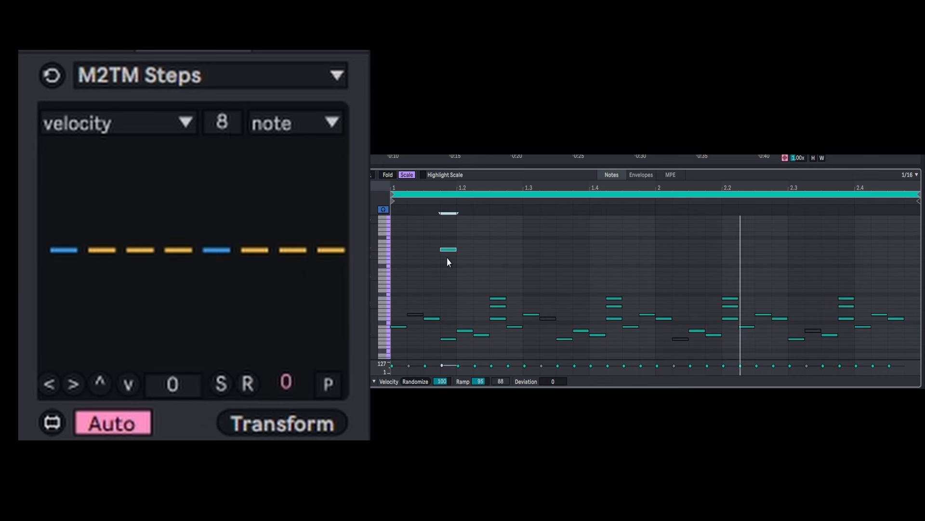
Step: Delete the stray high note just before beat 1.2 and select all of the clip's content
{"action": "key", "text": "Delete"}
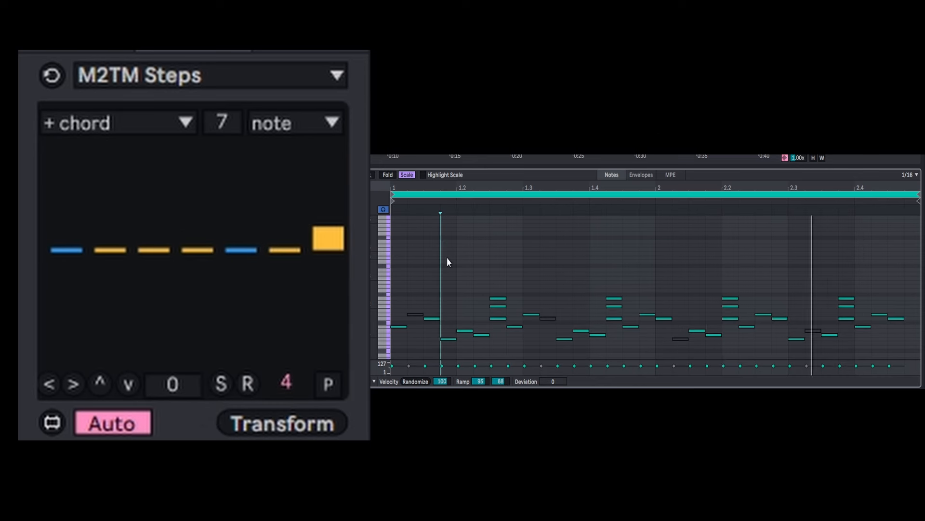
{"action": "left_click", "coordinate": [453, 265]}
{"action": "left_click_drag", "start_coordinate": [453, 265], "coordinate": [511, 310]}
{"action": "key", "text": "ctrl+a"}
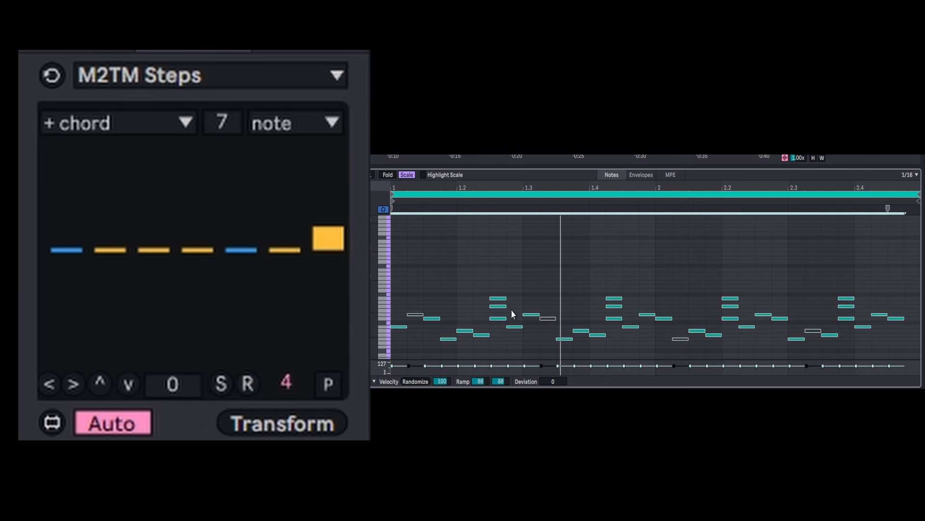
{"action": "key", "text": "Escape"}
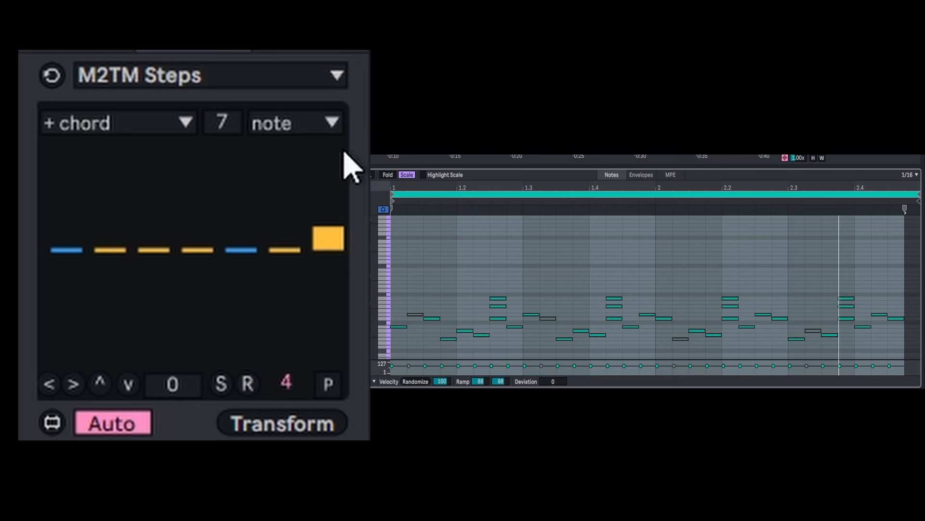
Step: Switch the M2TM Steps mode to velocity and shape a 6-step pattern with the first step below zero and the others above
{"action": "left_click", "coordinate": [86, 121]}
{"action": "left_click", "coordinate": [95, 126]}
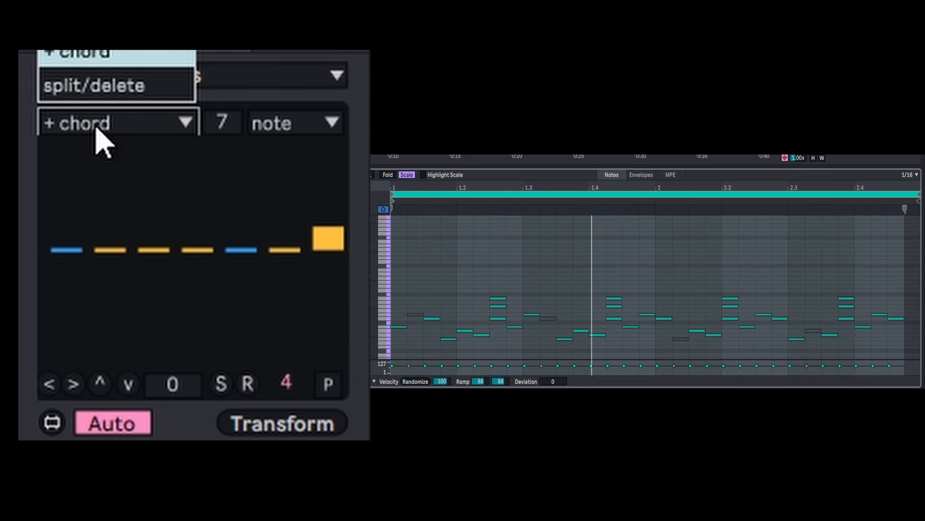
{"action": "left_click", "coordinate": [96, 52]}
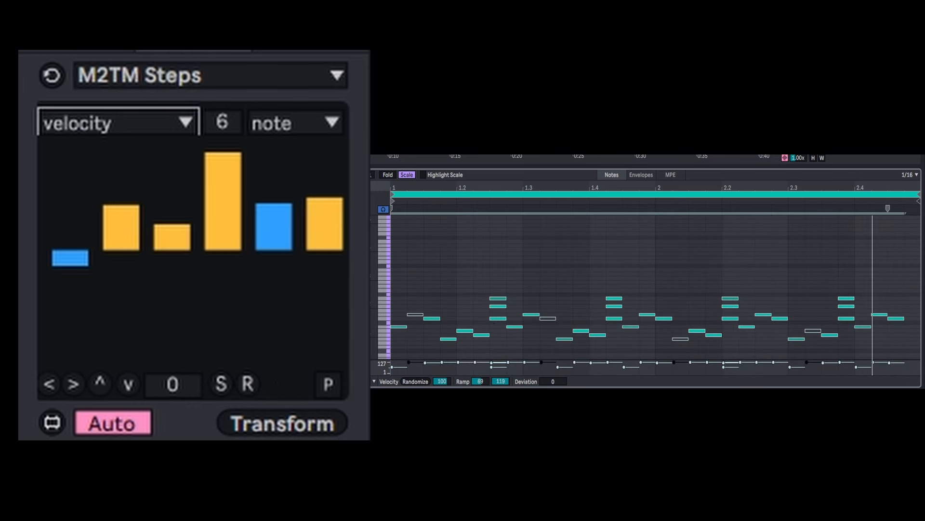
{"action": "mouse_move", "coordinate": [354, 213]}
{"action": "left_mouse_down"}
{"action": "mouse_move", "coordinate": [210, 246]}
{"action": "mouse_move", "coordinate": [101, 256]}
{"action": "mouse_move", "coordinate": [66, 275]}
{"action": "left_mouse_up"}
{"action": "left_click", "coordinate": [328, 224]}
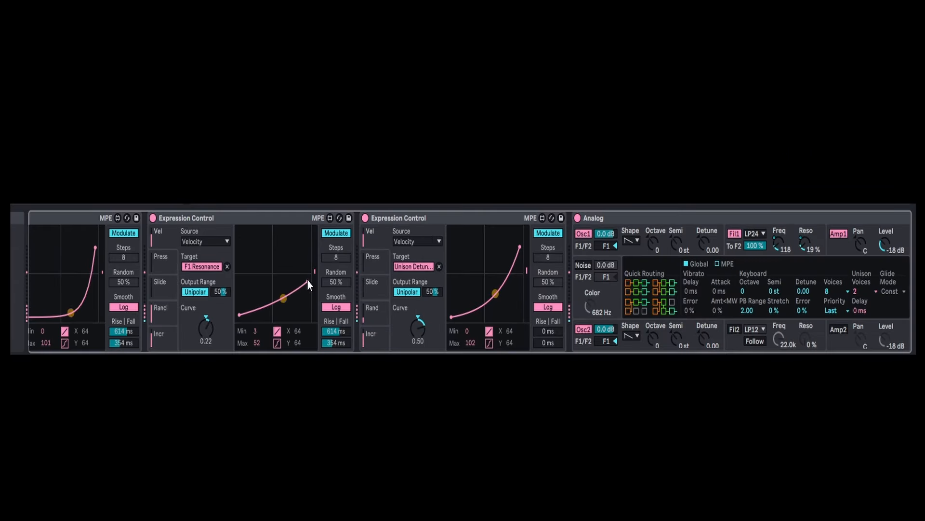
Step: Set the F1 Resonance maximum to 92 and its curve to 0.61, and the F1 Freq maximum to 34
{"action": "left_click_drag", "start_coordinate": [308, 280], "coordinate": [306, 251]}
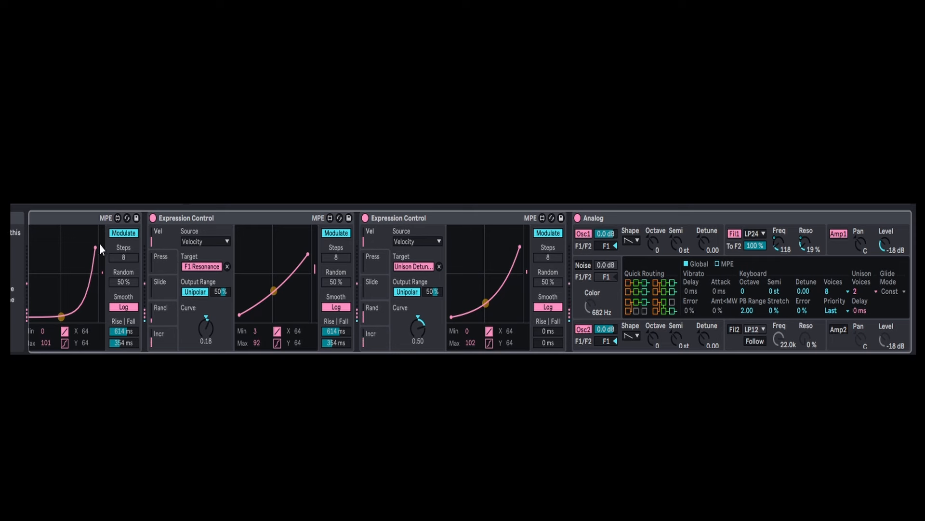
{"action": "left_click_drag", "start_coordinate": [96, 245], "coordinate": [95, 292]}
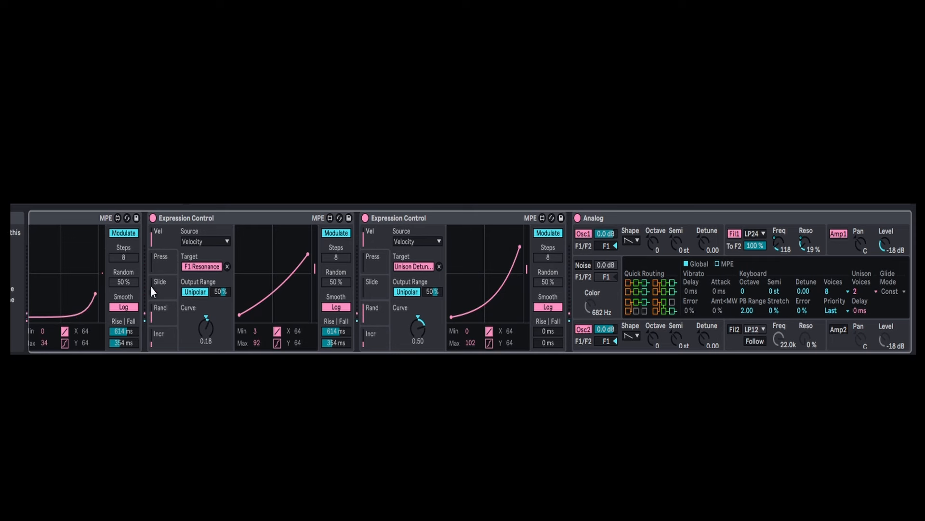
{"action": "left_click_drag", "start_coordinate": [282, 275], "coordinate": [285, 297]}
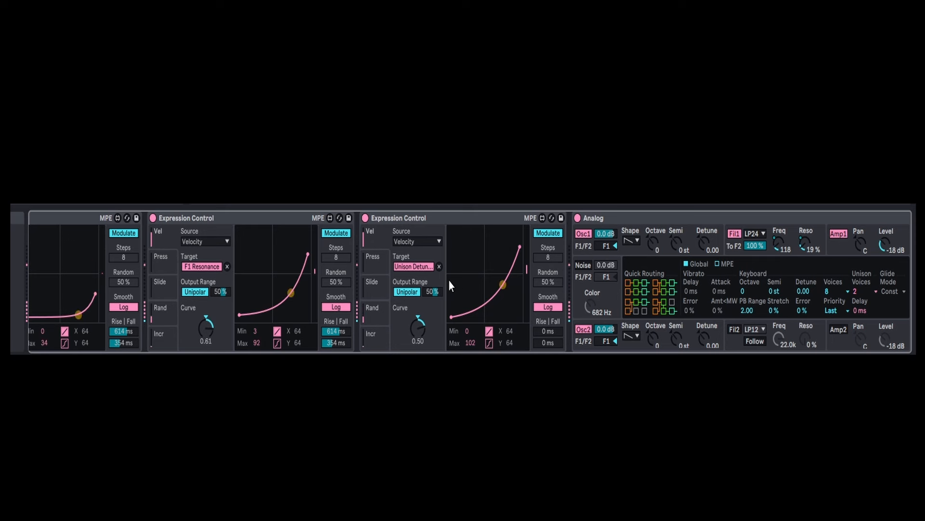
Step: Set the Unison Detune modulation curve to 1.00 and turn that Expression Control off
{"action": "left_click_drag", "start_coordinate": [521, 244], "coordinate": [517, 281]}
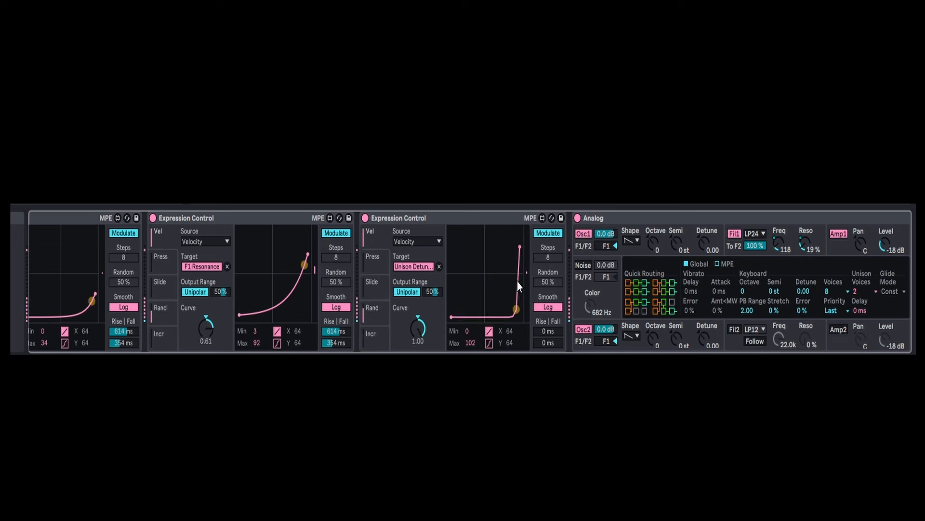
{"action": "left_click", "coordinate": [361, 216]}
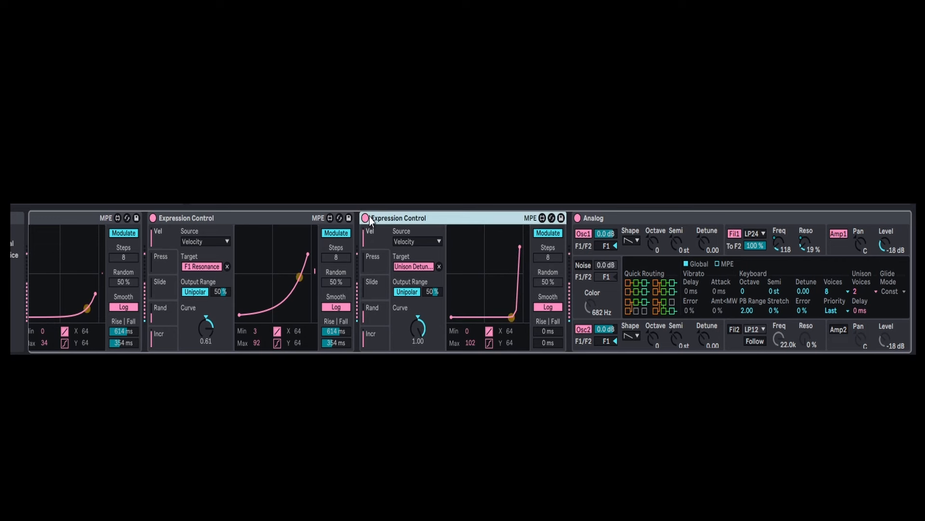
{"action": "left_click", "coordinate": [364, 218]}
Step: Set the F1 Freq curve to -0.27 and its maximum to 14, and bend the F1 Resonance curve to -1.00 and back downward
{"action": "scroll", "coordinate": [240, 297], "scroll_direction": "left", "scroll_amount": 3}
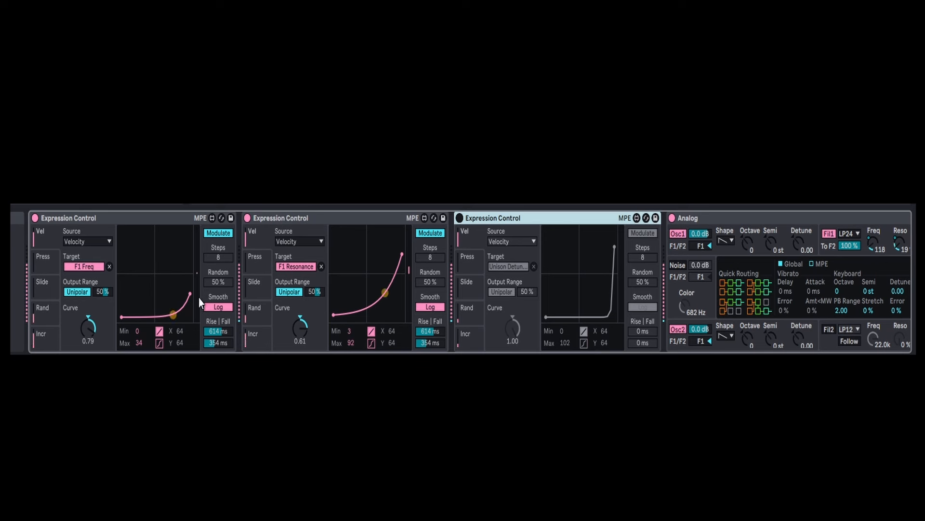
{"action": "left_click_drag", "start_coordinate": [192, 295], "coordinate": [153, 253]}
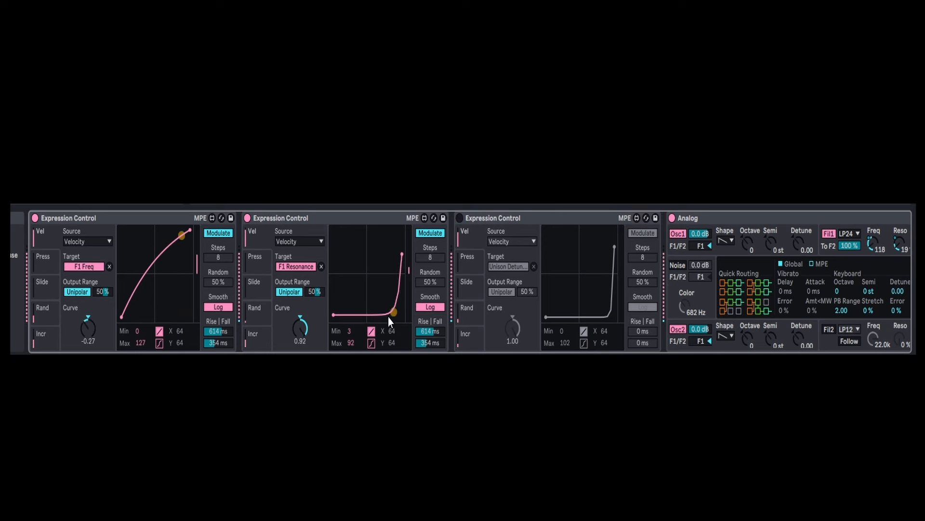
{"action": "left_click_drag", "start_coordinate": [388, 317], "coordinate": [291, 221]}
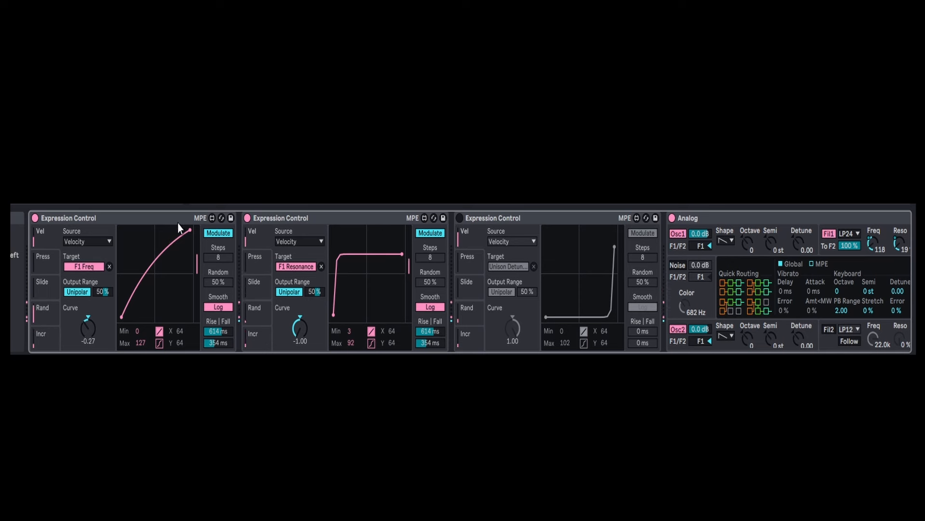
{"action": "left_click_drag", "start_coordinate": [190, 230], "coordinate": [190, 307]}
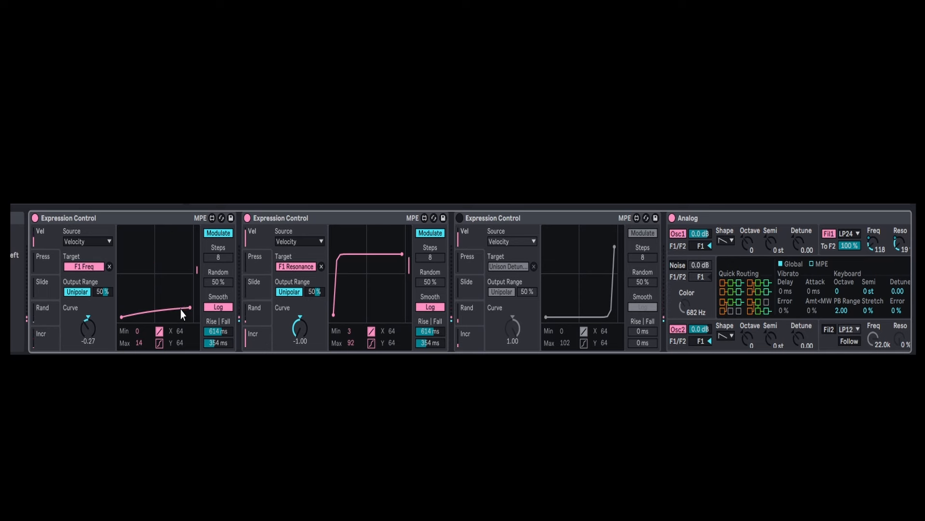
{"action": "left_click_drag", "start_coordinate": [338, 291], "coordinate": [398, 338]}
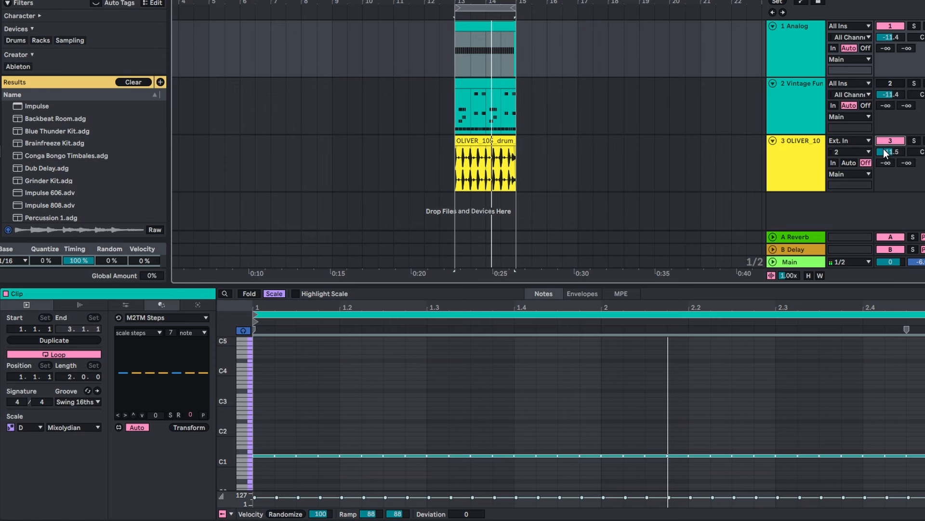
Step: Raise the OLIVER drum track's volume to -9.1 and shape the Analog clip's 7-step scale steps pattern with the second step highest
{"action": "left_click_drag", "start_coordinate": [884, 152], "coordinate": [884, 145]}
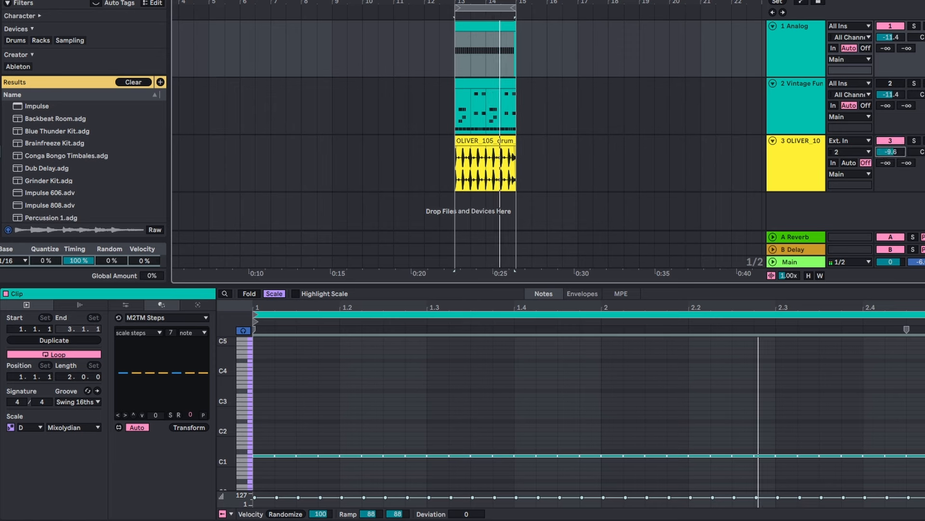
{"action": "mouse_move", "coordinate": [137, 371]}
{"action": "left_mouse_down"}
{"action": "mouse_move", "coordinate": [138, 356]}
{"action": "mouse_move", "coordinate": [201, 361]}
{"action": "mouse_move", "coordinate": [157, 380]}
{"action": "mouse_move", "coordinate": [146, 366]}
{"action": "left_mouse_up"}
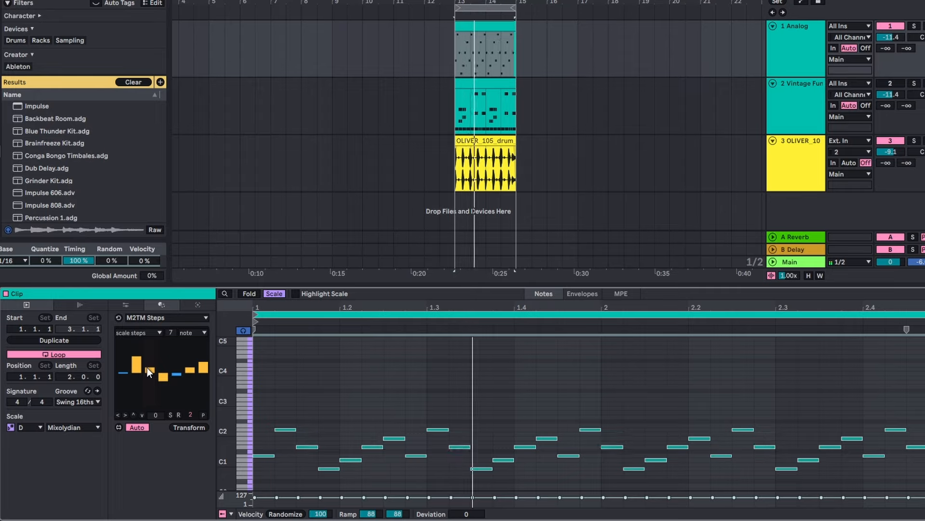